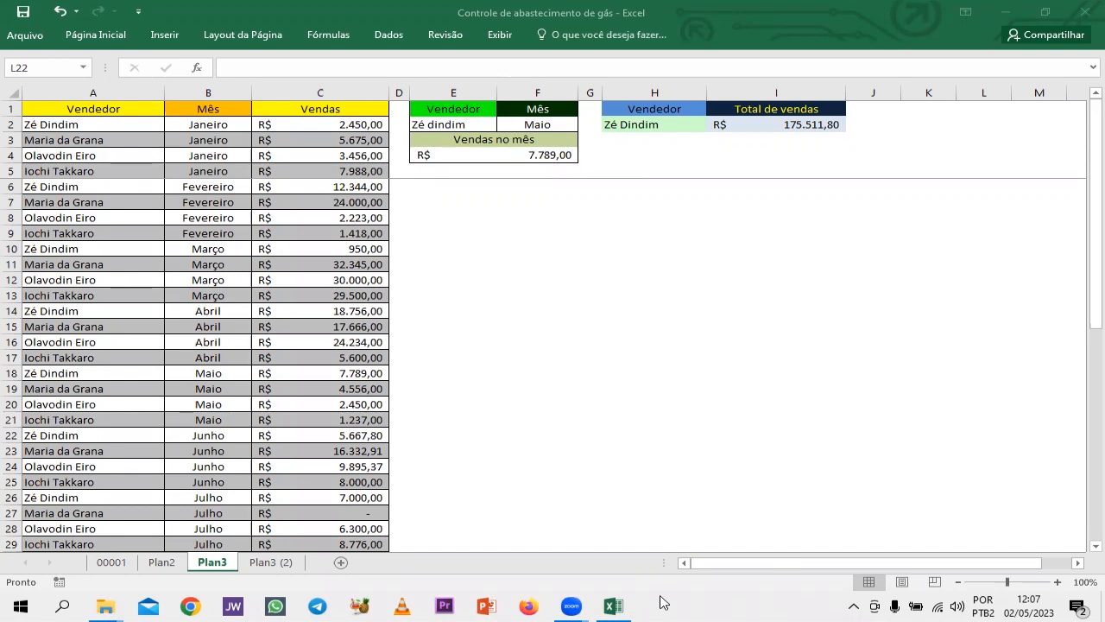
Review the Vendedor, Mês and Vendas table on sheet Plan3 from January through December.
{"action": "left_click", "coordinate": [774, 425]}
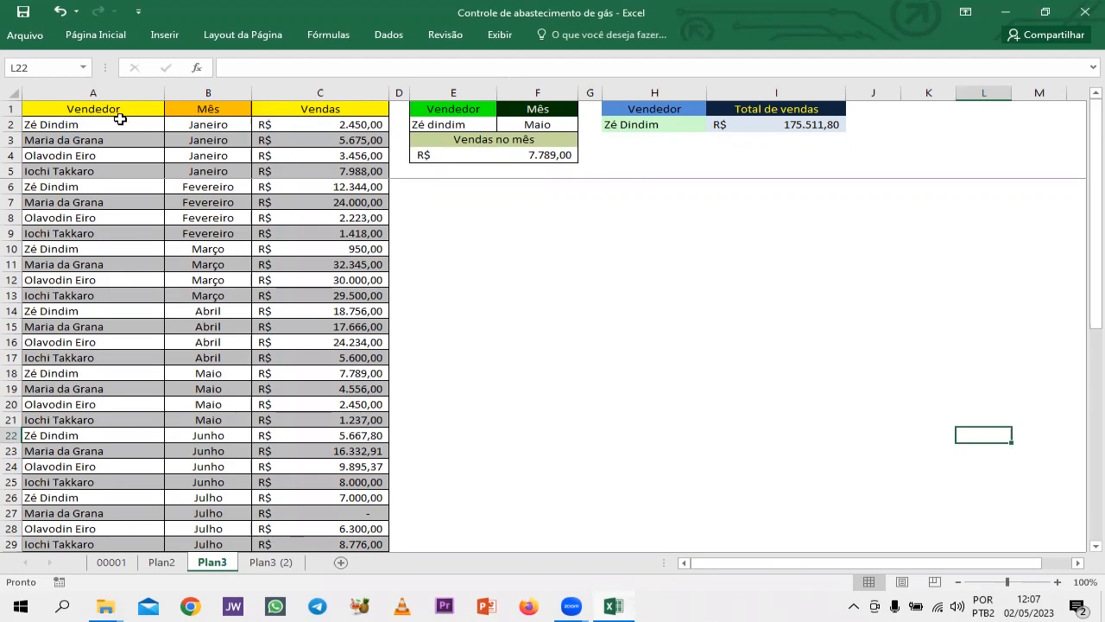
{"action": "scroll", "coordinate": [211, 216], "scroll_direction": "down", "scroll_amount": 3}
{"action": "scroll", "coordinate": [214, 221], "scroll_direction": "up", "scroll_amount": 3}
{"action": "scroll", "coordinate": [212, 227], "scroll_direction": "down", "scroll_amount": 6}
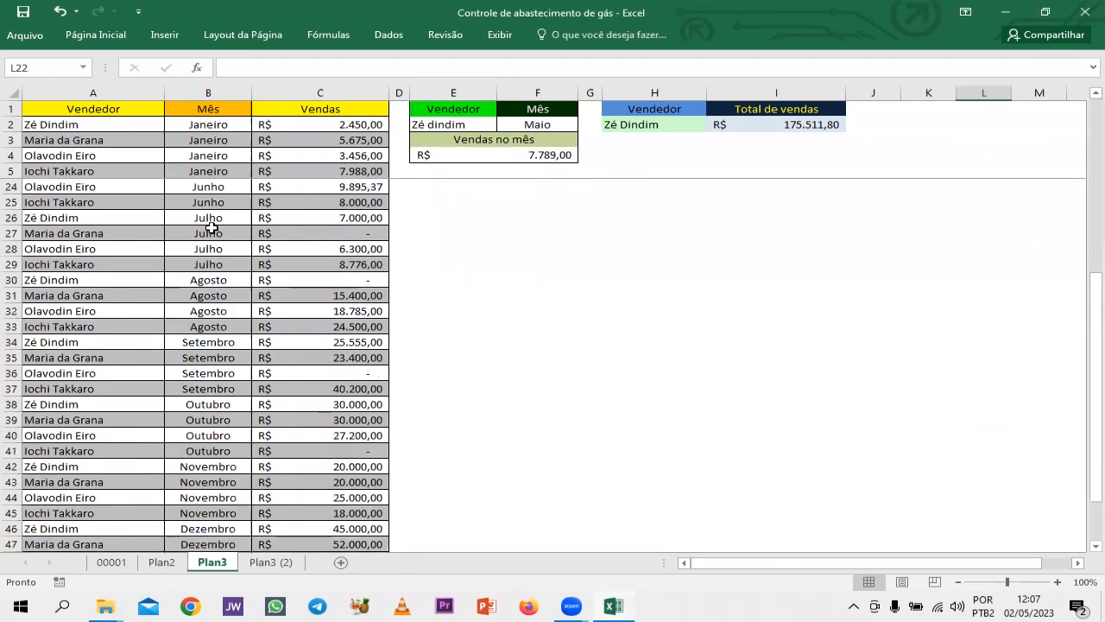
{"action": "scroll", "coordinate": [211, 227], "scroll_direction": "down", "scroll_amount": 6}
{"action": "scroll", "coordinate": [211, 237], "scroll_direction": "up", "scroll_amount": 12}
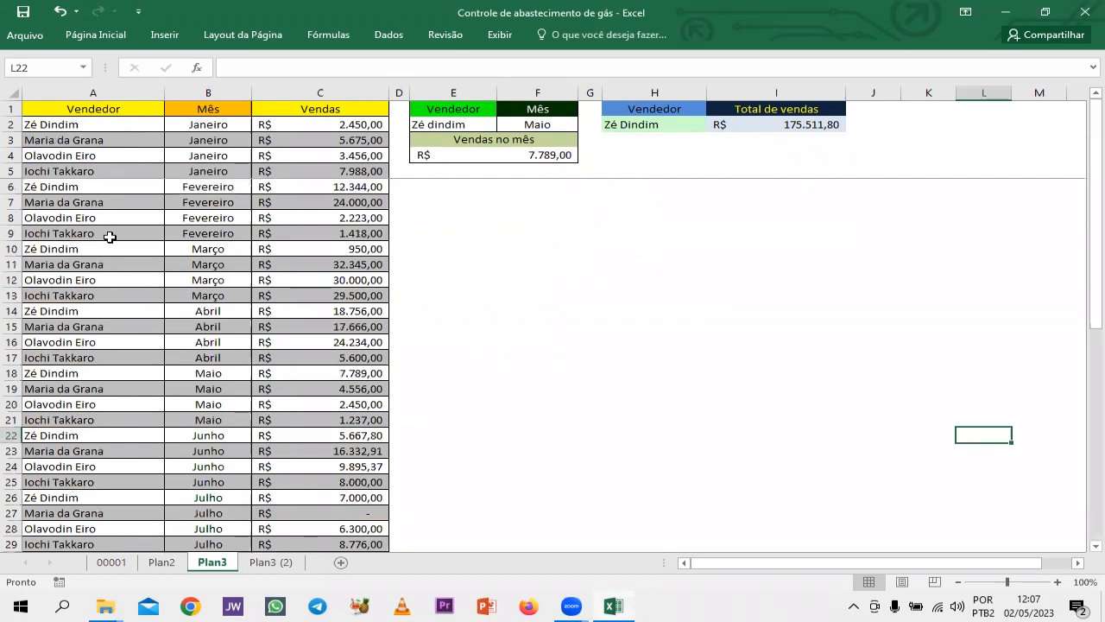
{"action": "scroll", "coordinate": [201, 241], "scroll_direction": "down", "scroll_amount": 1}
{"action": "scroll", "coordinate": [207, 238], "scroll_direction": "up", "scroll_amount": 1}
{"action": "scroll", "coordinate": [341, 237], "scroll_direction": "down", "scroll_amount": 1}
{"action": "scroll", "coordinate": [349, 263], "scroll_direction": "up", "scroll_amount": 1}
{"action": "scroll", "coordinate": [353, 275], "scroll_direction": "down", "scroll_amount": 2}
{"action": "scroll", "coordinate": [353, 275], "scroll_direction": "up", "scroll_amount": 2}
On sheet Plan3 (2), begin a SOMASE formula in cell I2 under Total de vendas.
{"action": "left_click", "coordinate": [276, 563]}
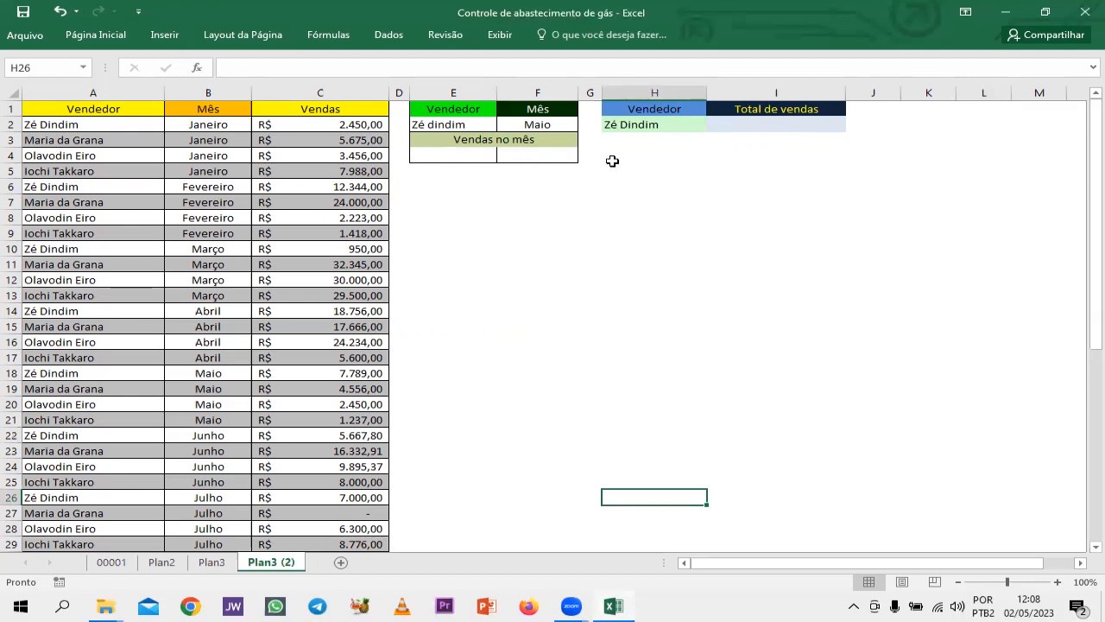
{"action": "left_click", "coordinate": [759, 128]}
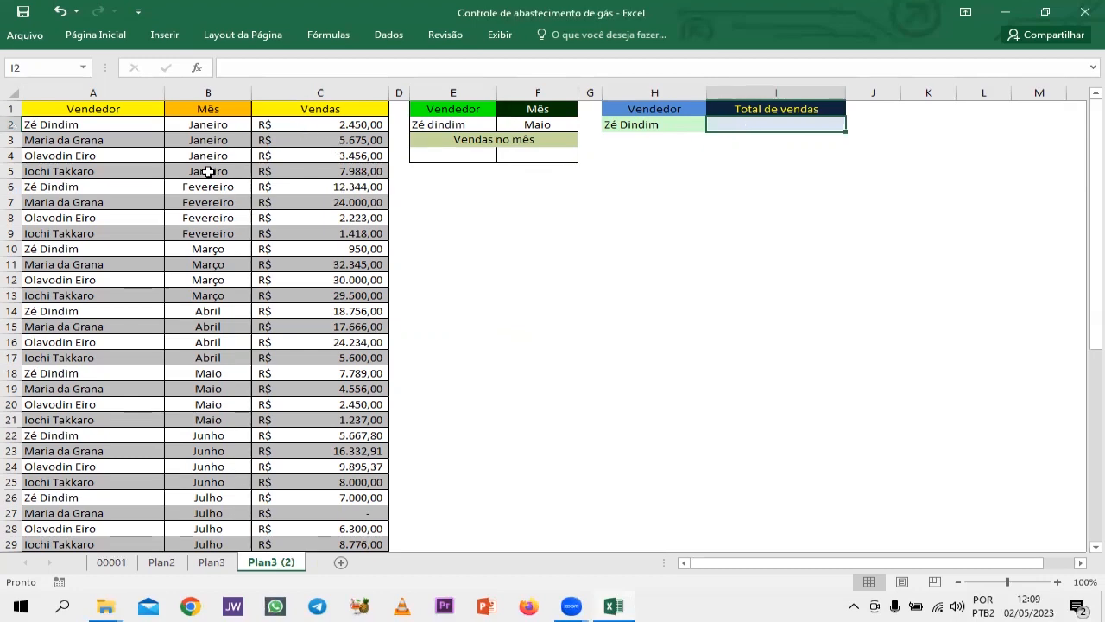
{"action": "scroll", "coordinate": [210, 177], "scroll_direction": "down", "scroll_amount": 12}
{"action": "scroll", "coordinate": [204, 201], "scroll_direction": "up", "scroll_amount": 7}
{"action": "scroll", "coordinate": [204, 200], "scroll_direction": "up", "scroll_amount": 5}
{"action": "type", "text": "="}
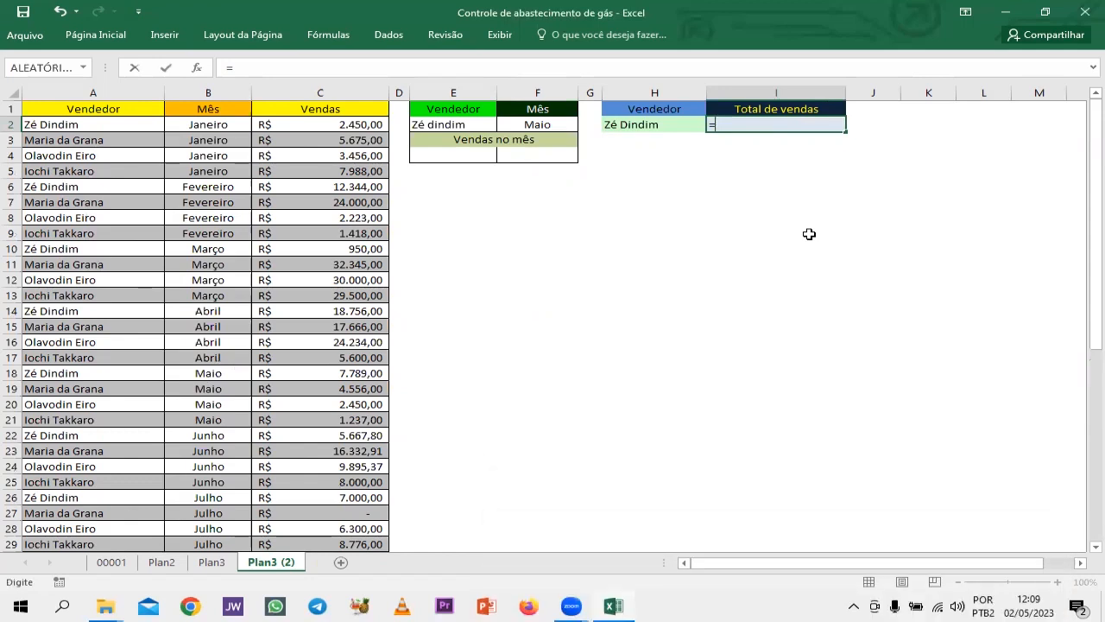
{"action": "type", "text": "s"}
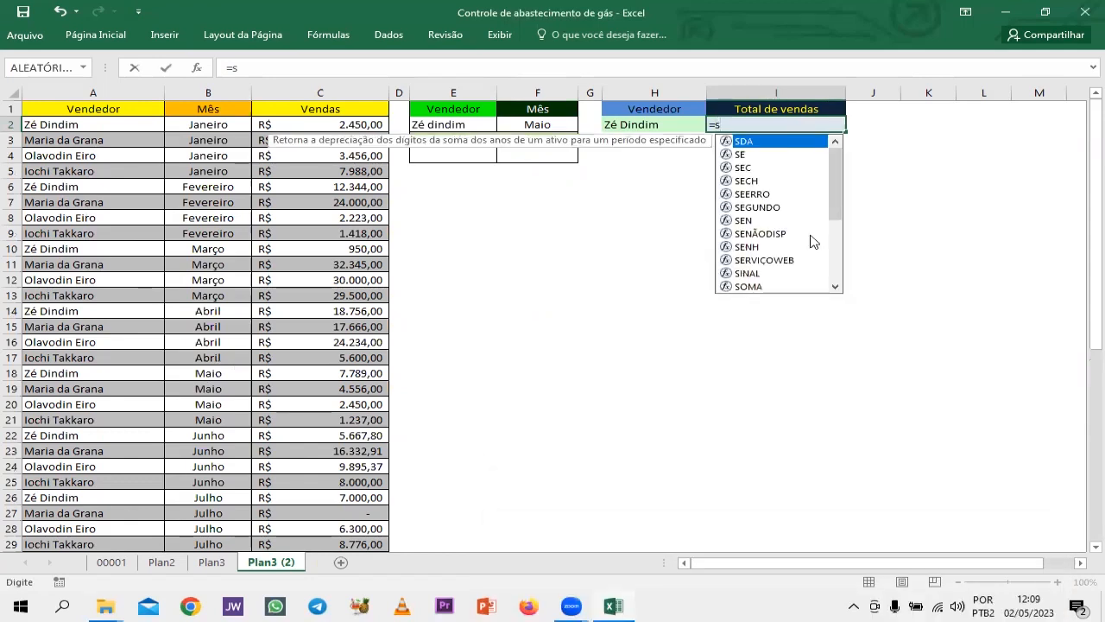
{"action": "type", "text": "omase"}
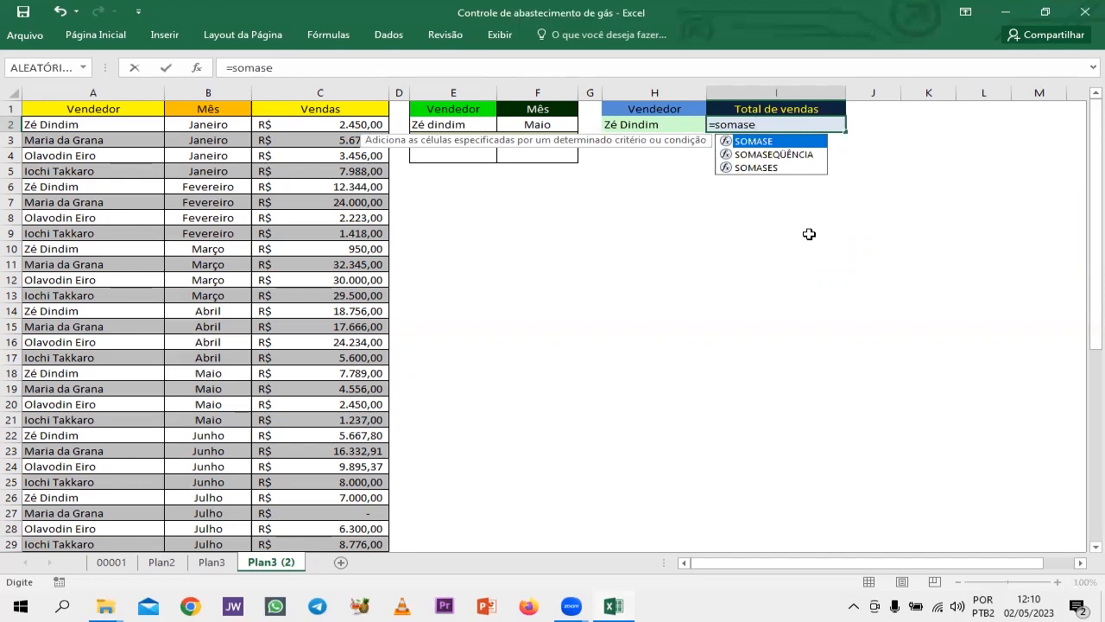
{"action": "type", "text": "("}
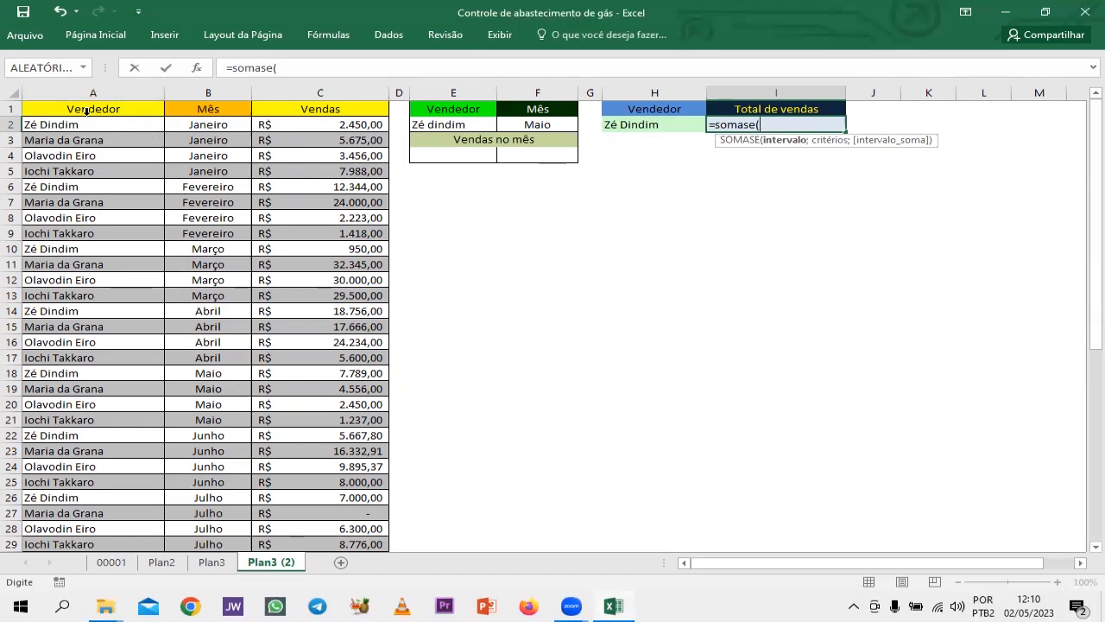
Enter the seller column A2:A49 as the criteria range of the SOMASE formula in I2.
{"action": "scroll", "coordinate": [78, 215], "scroll_direction": "down", "scroll_amount": 11}
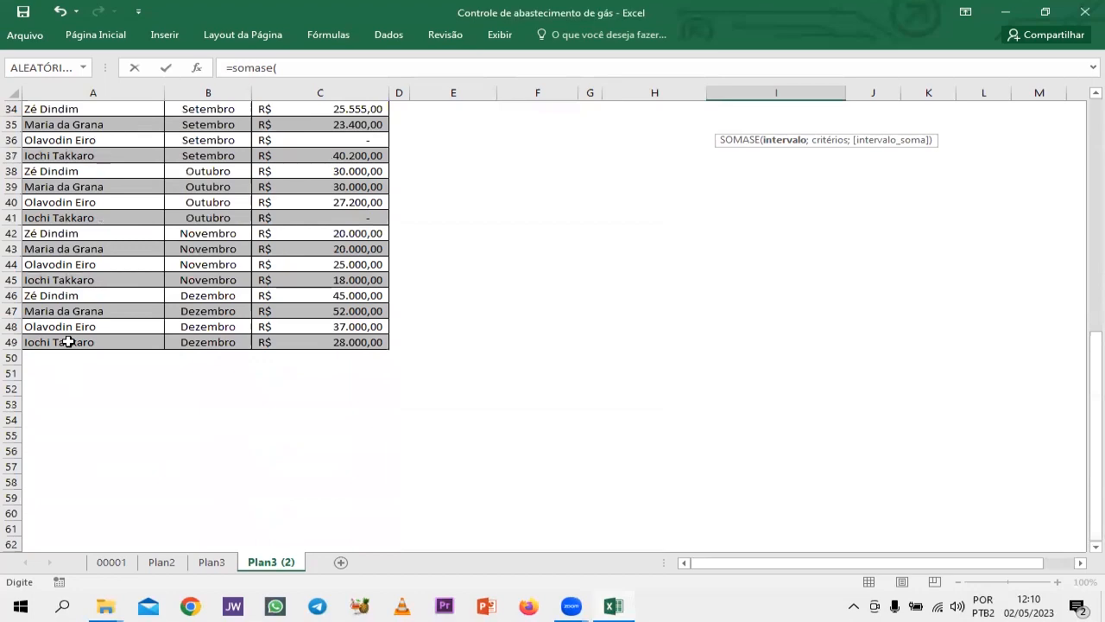
{"action": "scroll", "coordinate": [68, 342], "scroll_direction": "up", "scroll_amount": 11}
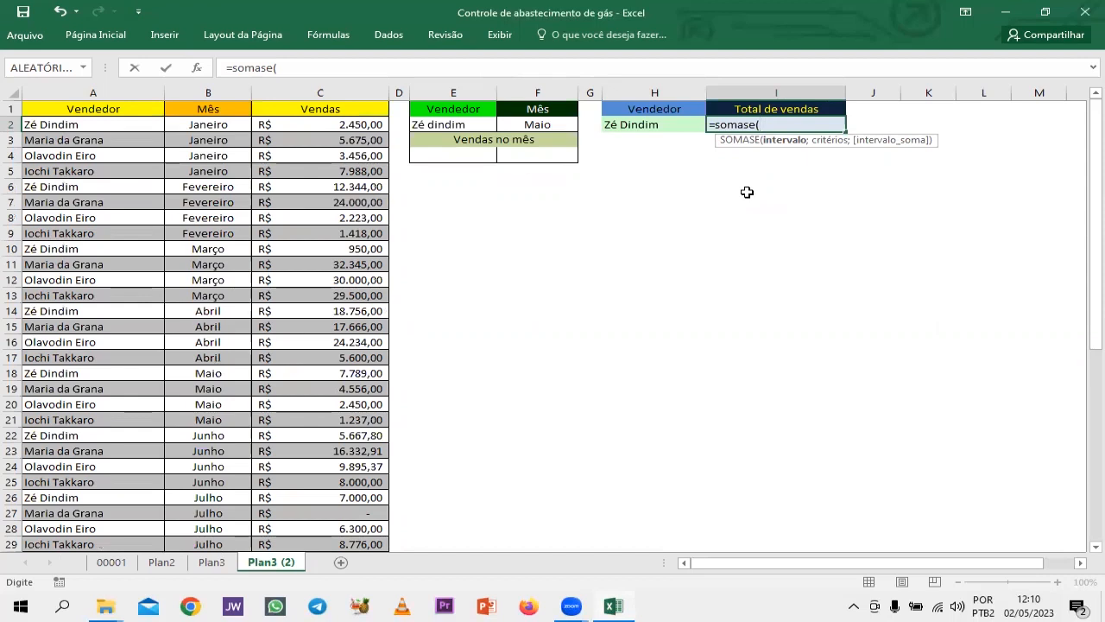
{"action": "type", "text": "A"}
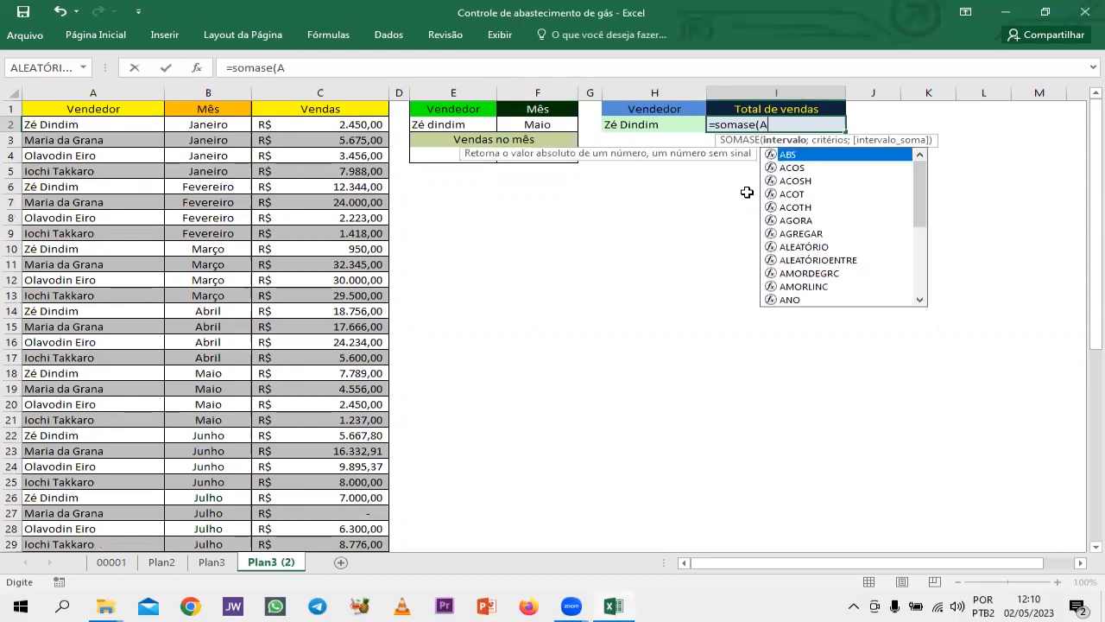
{"action": "type", "text": "2:A4"}
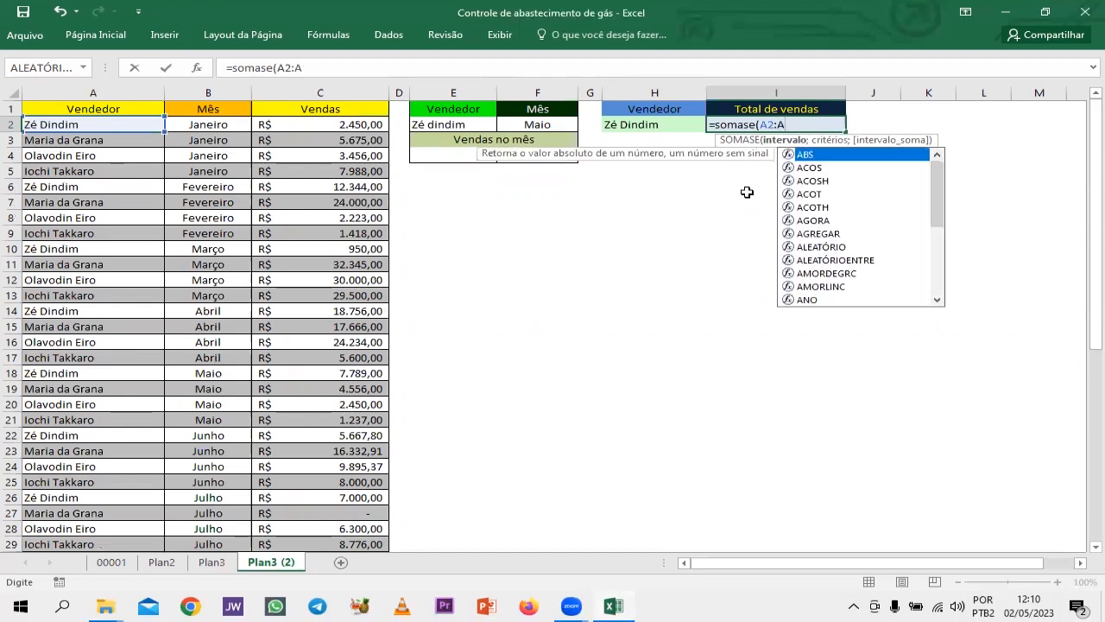
{"action": "type", "text": "9"}
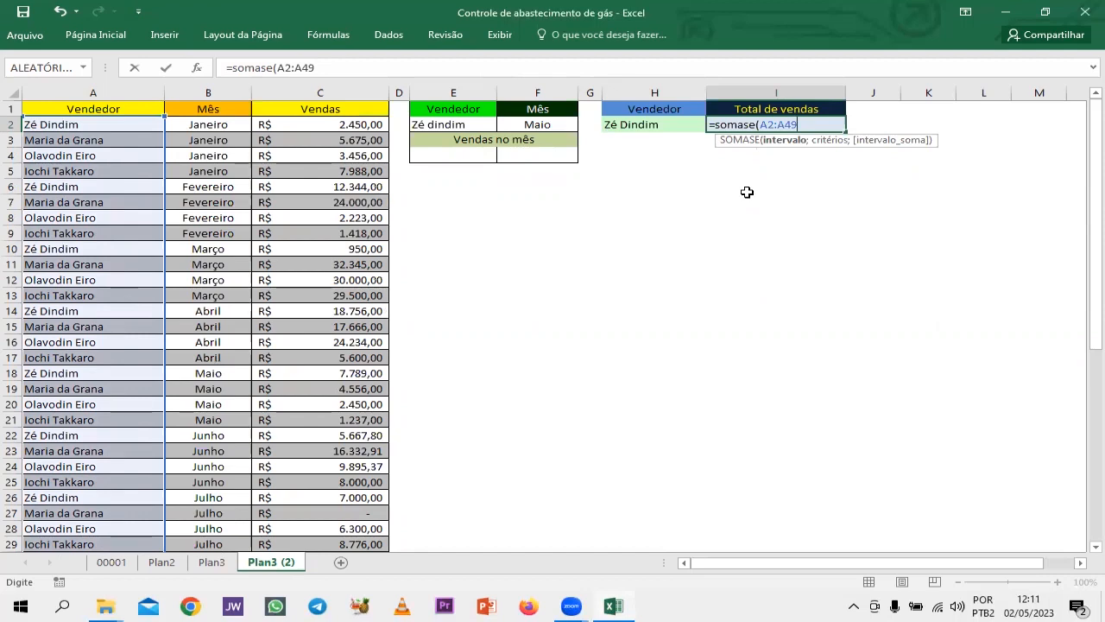
{"action": "type", "text": ";"}
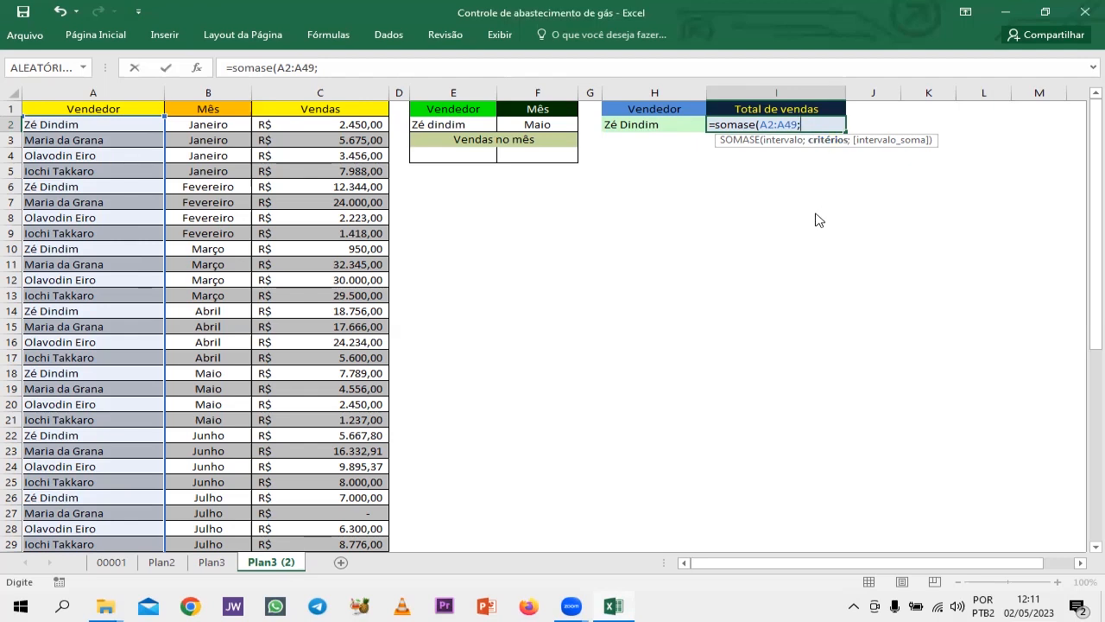
Complete the SOMASE formula in I2 with H2 as the criterion and C2:C49 as the sum range.
{"action": "type", "text": "H"}
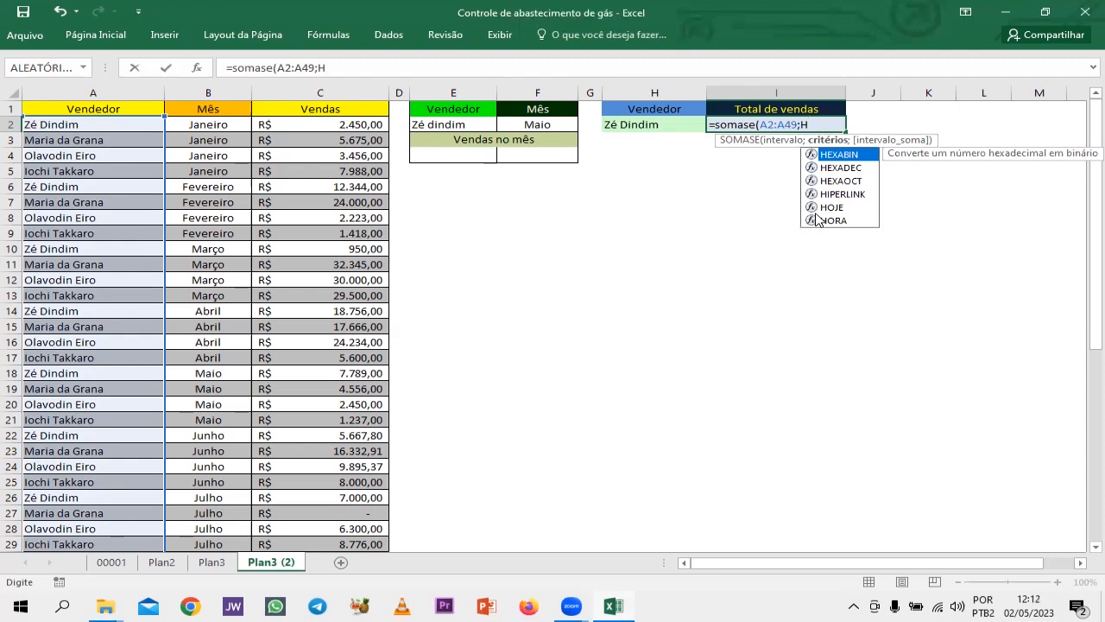
{"action": "type", "text": "2"}
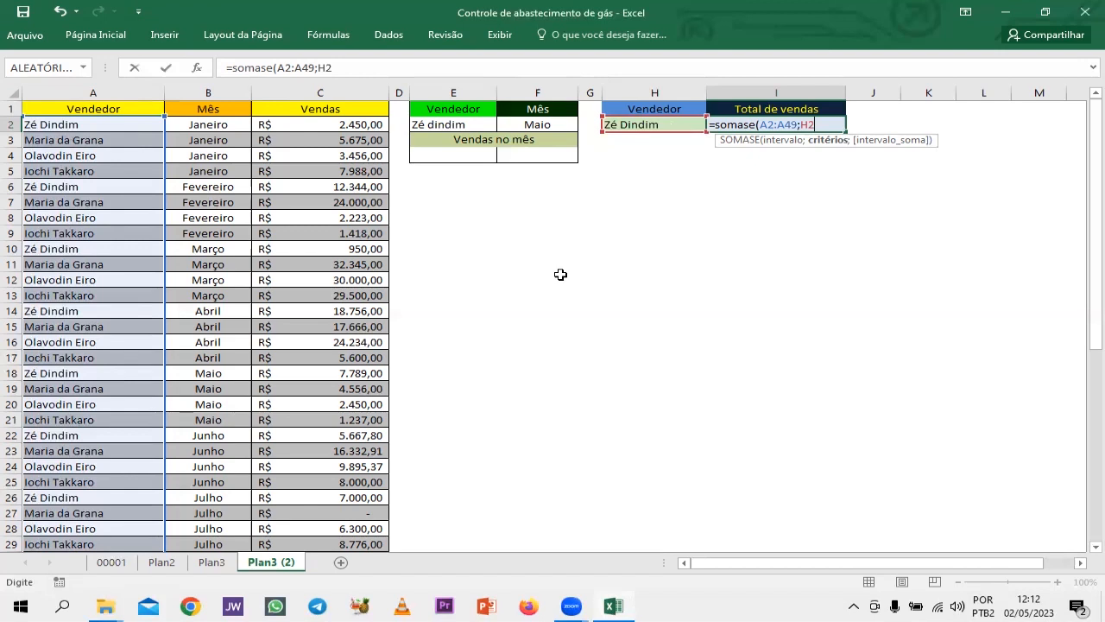
{"action": "type", "text": ";"}
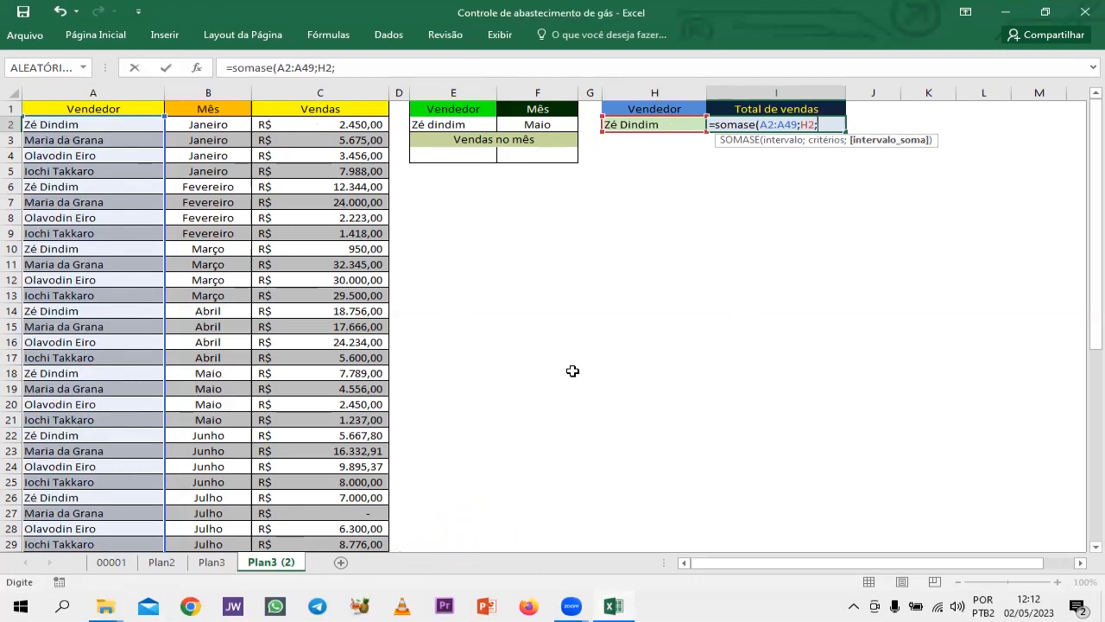
{"action": "type", "text": "C2"}
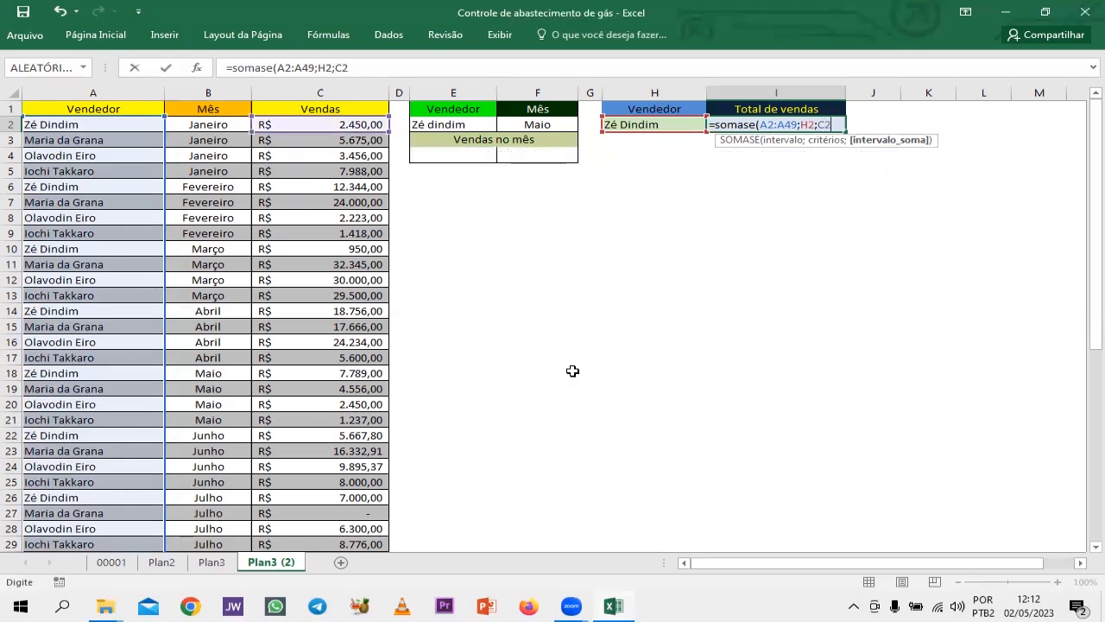
{"action": "type", "text": ":C"}
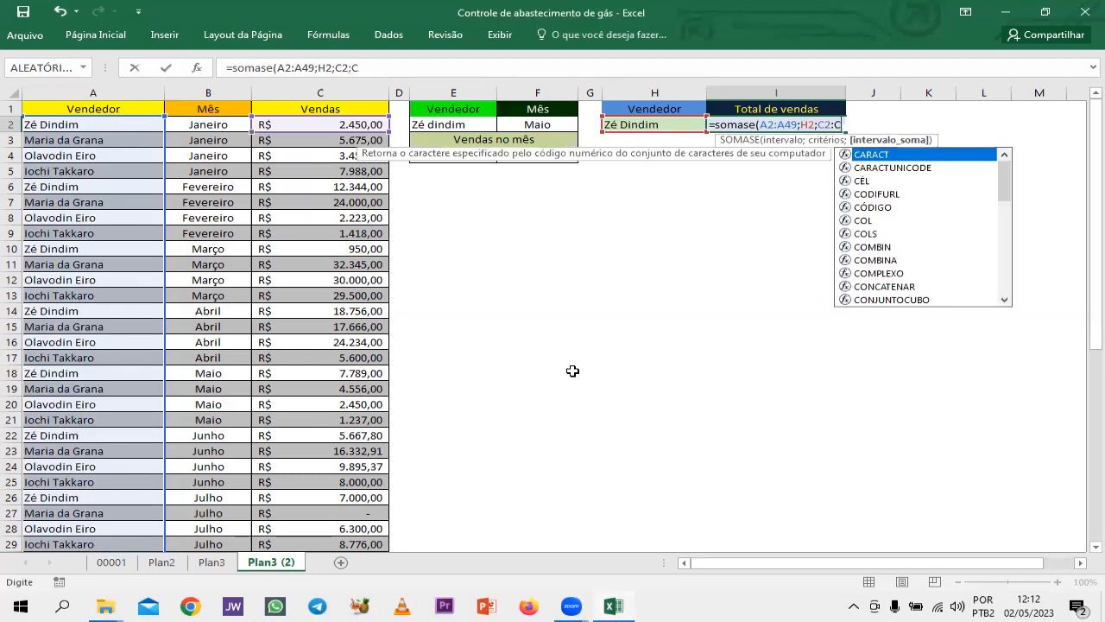
{"action": "type", "text": "49"}
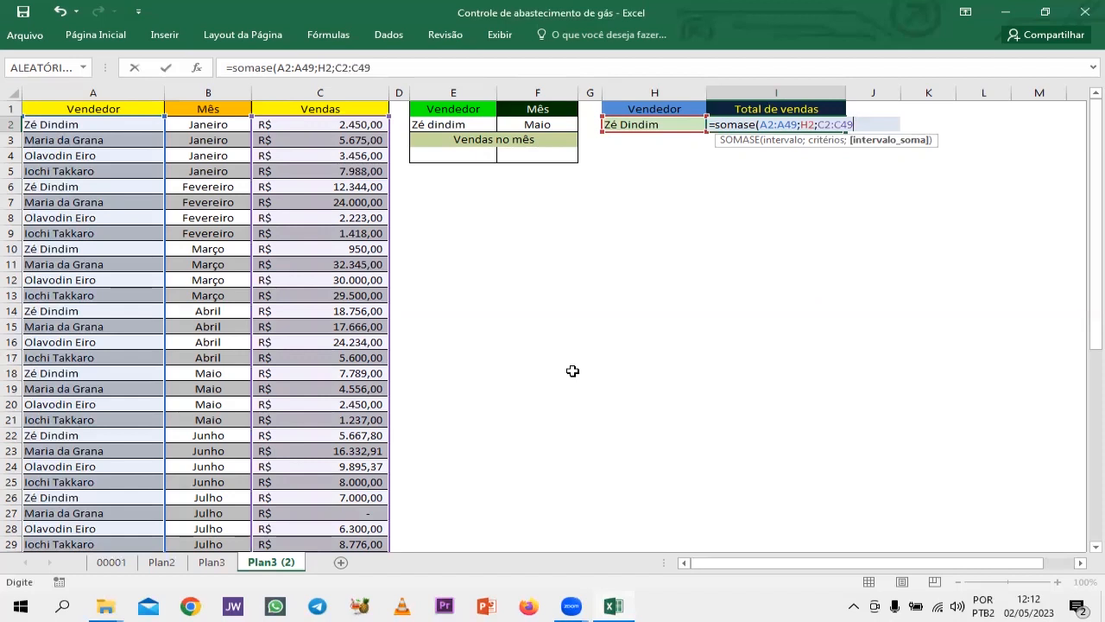
{"action": "type", "text": ")"}
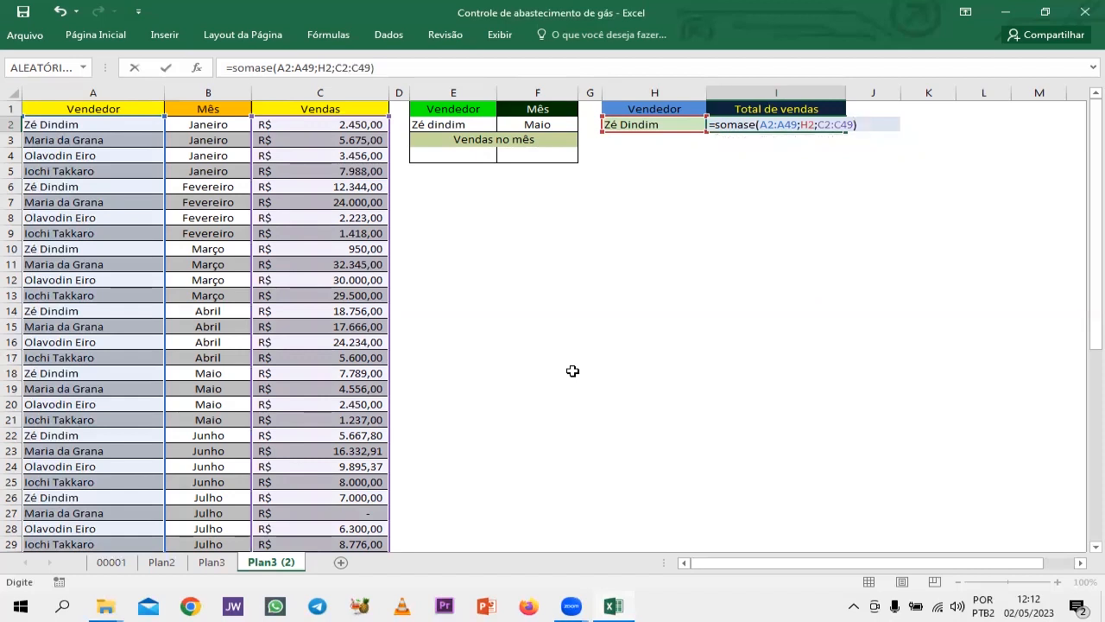
{"action": "key", "text": "Return"}
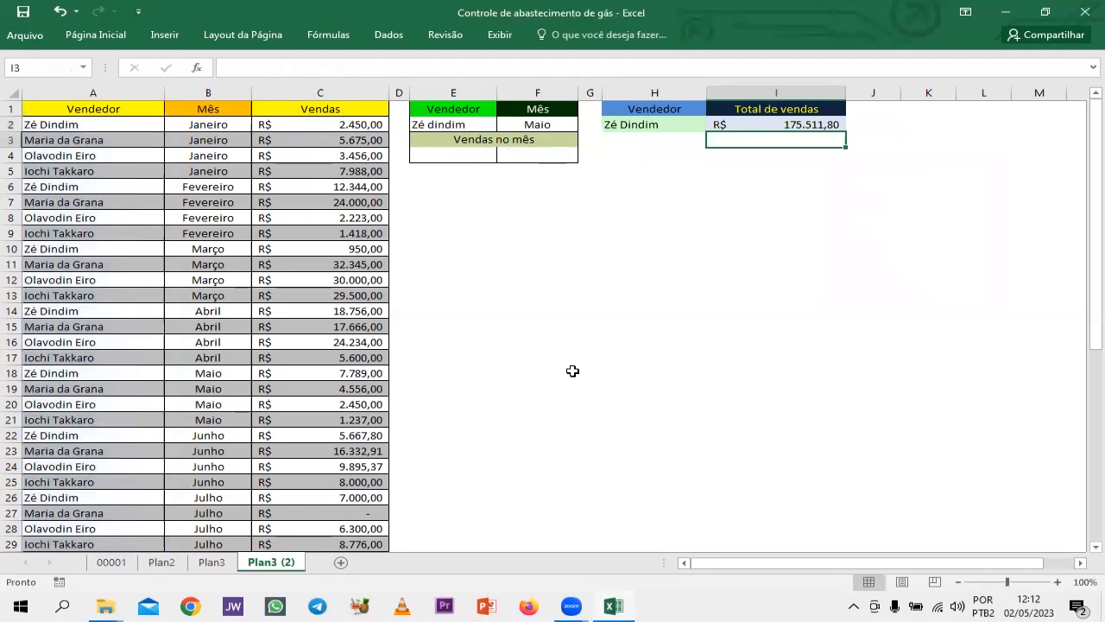
Replace the seller in H2 with the seller named in A3, and check the total formula in I2.
{"action": "key", "text": "Up"}
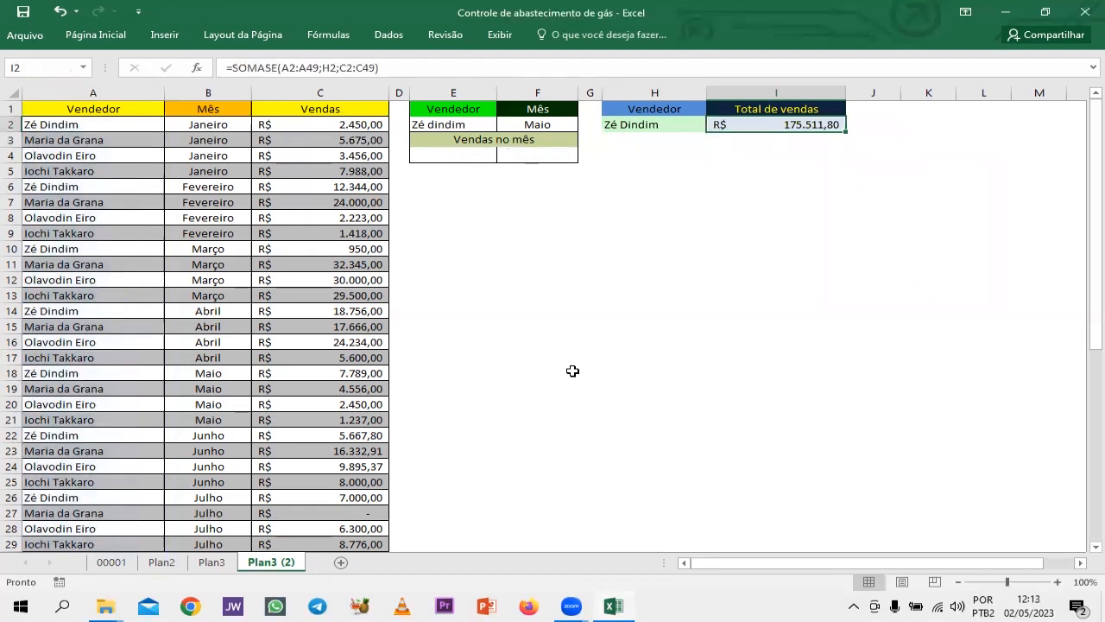
{"action": "key", "text": "Left"}
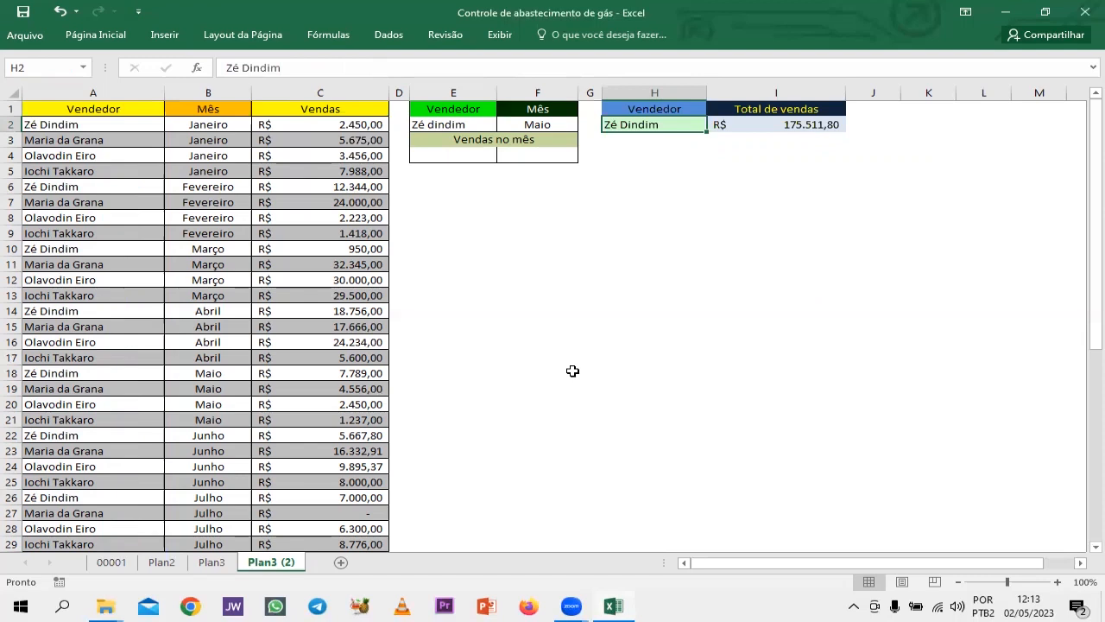
{"action": "type", "text": "Ma"}
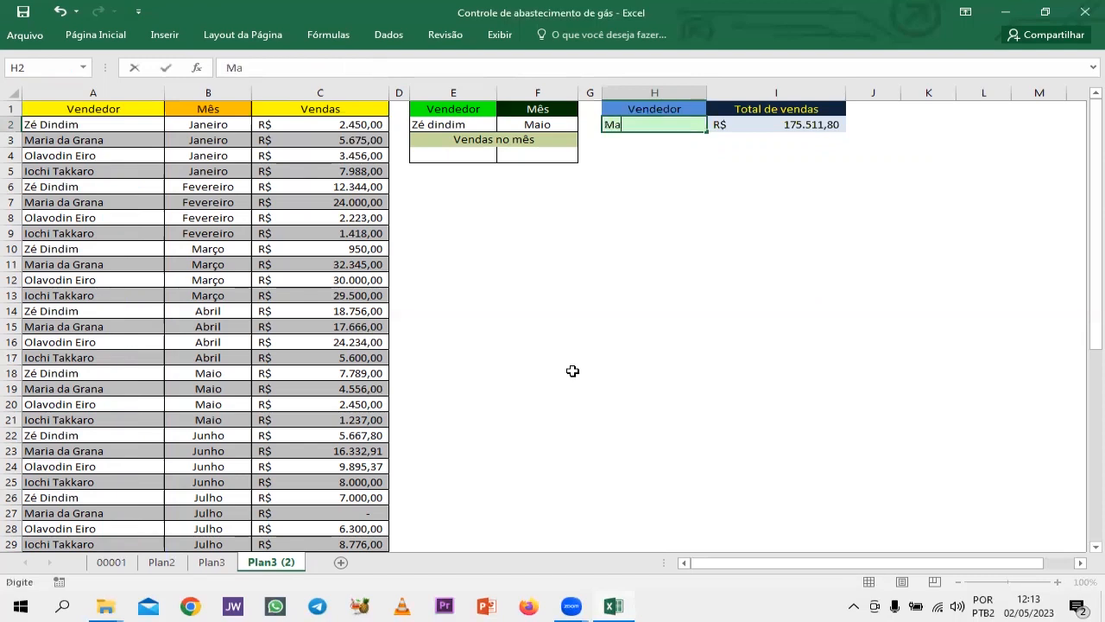
{"action": "type", "text": "ria d"}
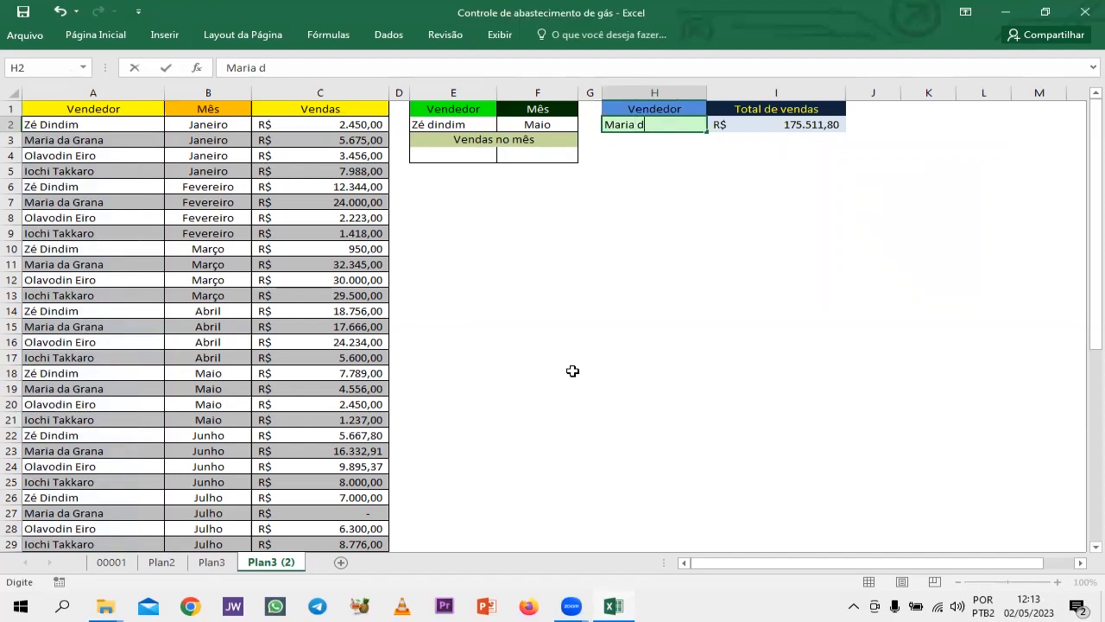
{"action": "type", "text": "a Grana"}
{"action": "key", "text": "Return"}
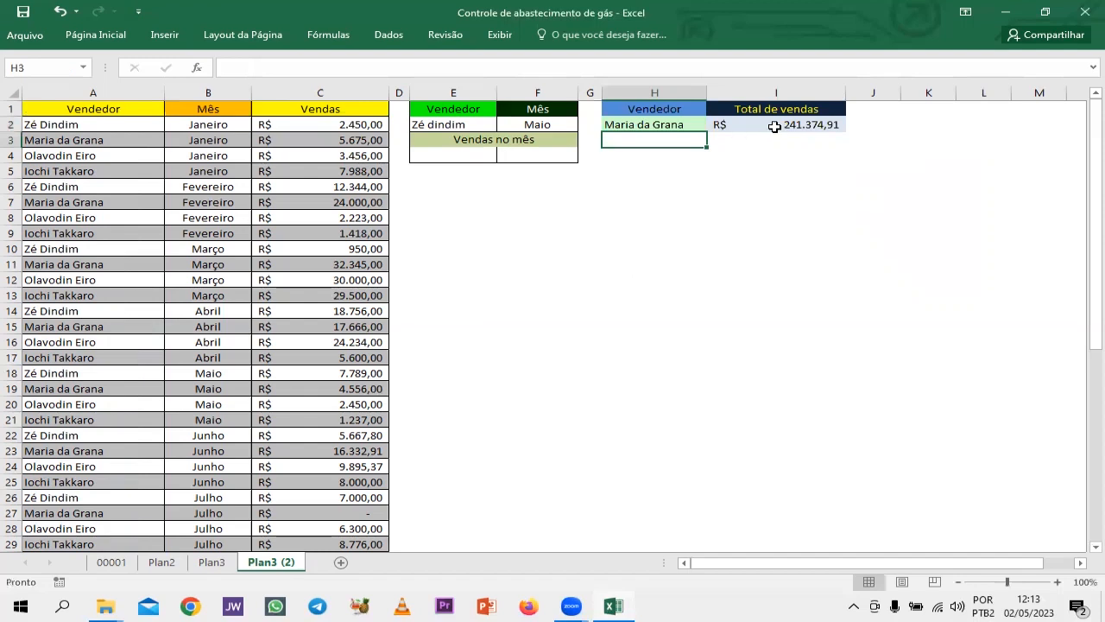
{"action": "left_click", "coordinate": [660, 126]}
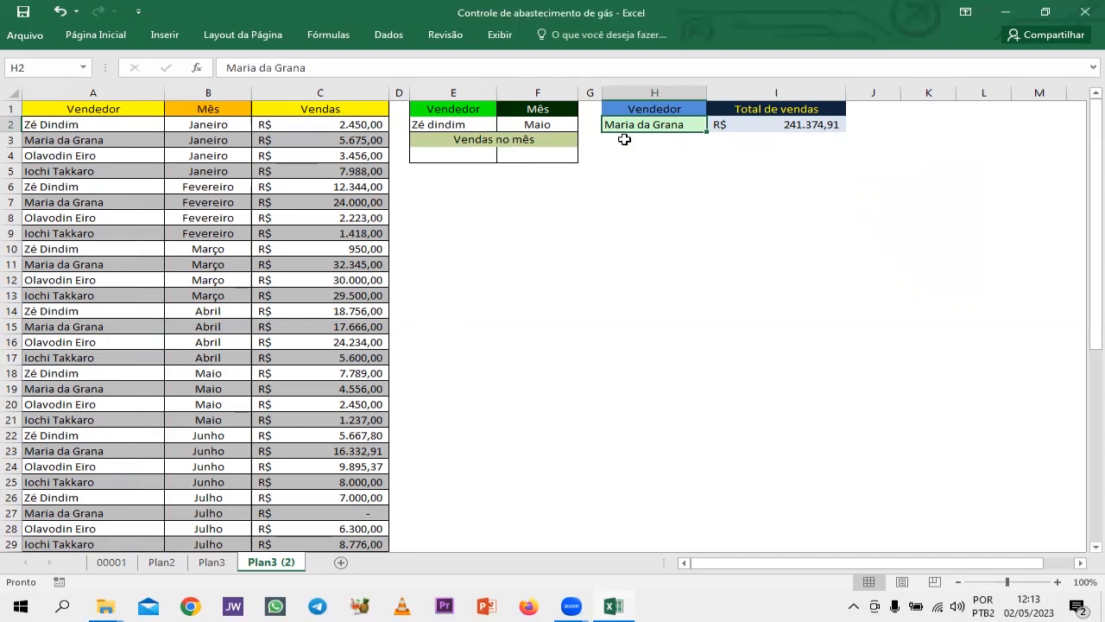
{"action": "left_click", "coordinate": [784, 126]}
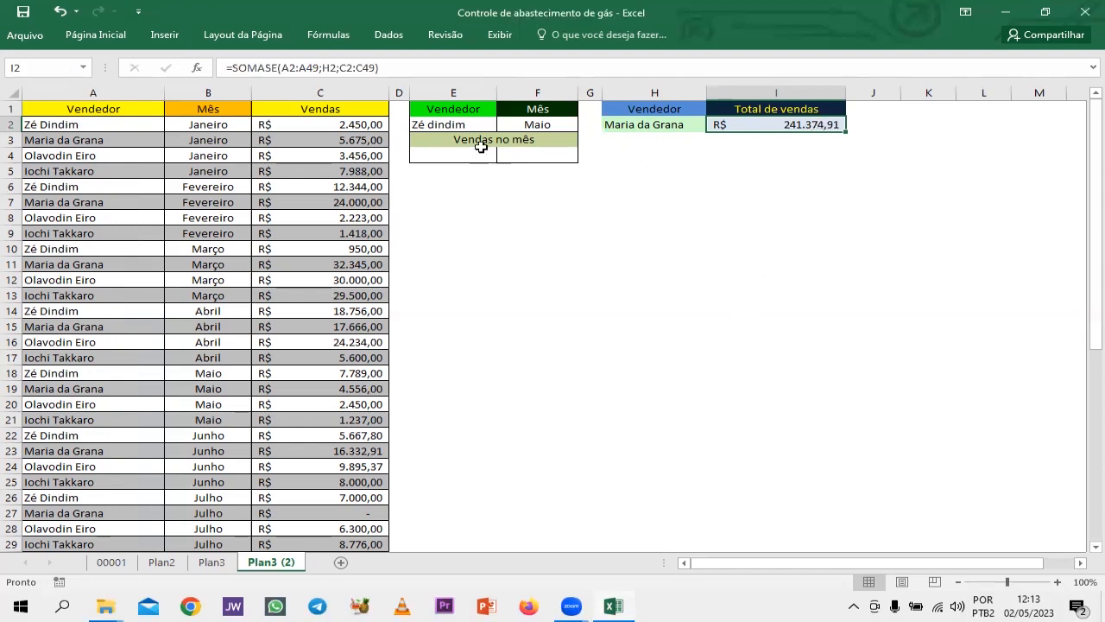
Enter the seller named in A3 in cell E2 of the Vendas no mês block, ending on cell E4.
{"action": "left_click", "coordinate": [455, 121]}
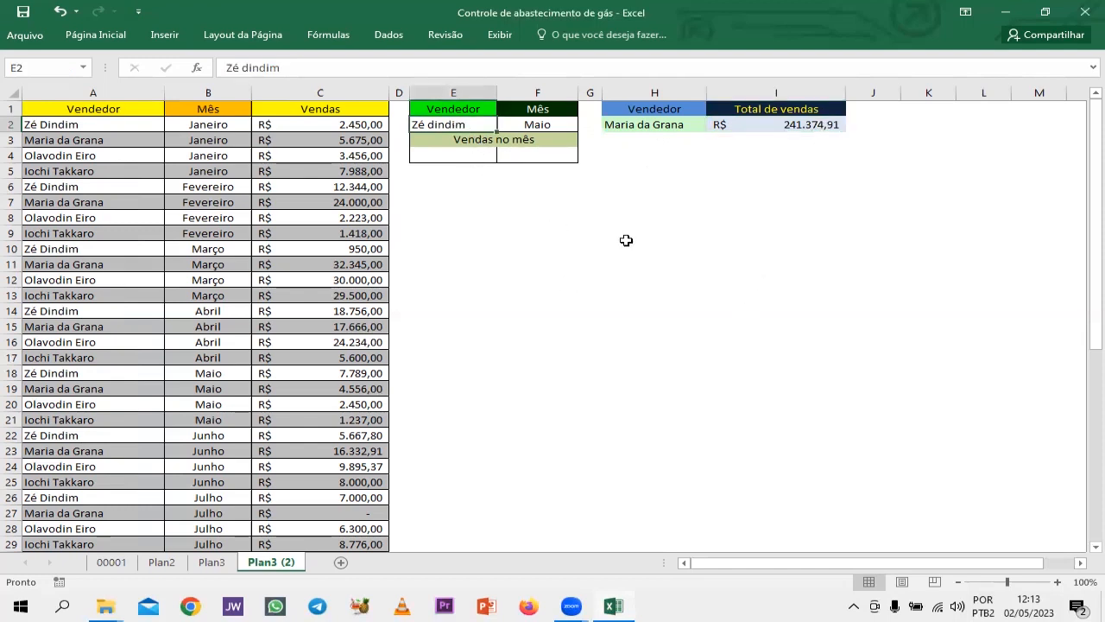
{"action": "type", "text": "ar"}
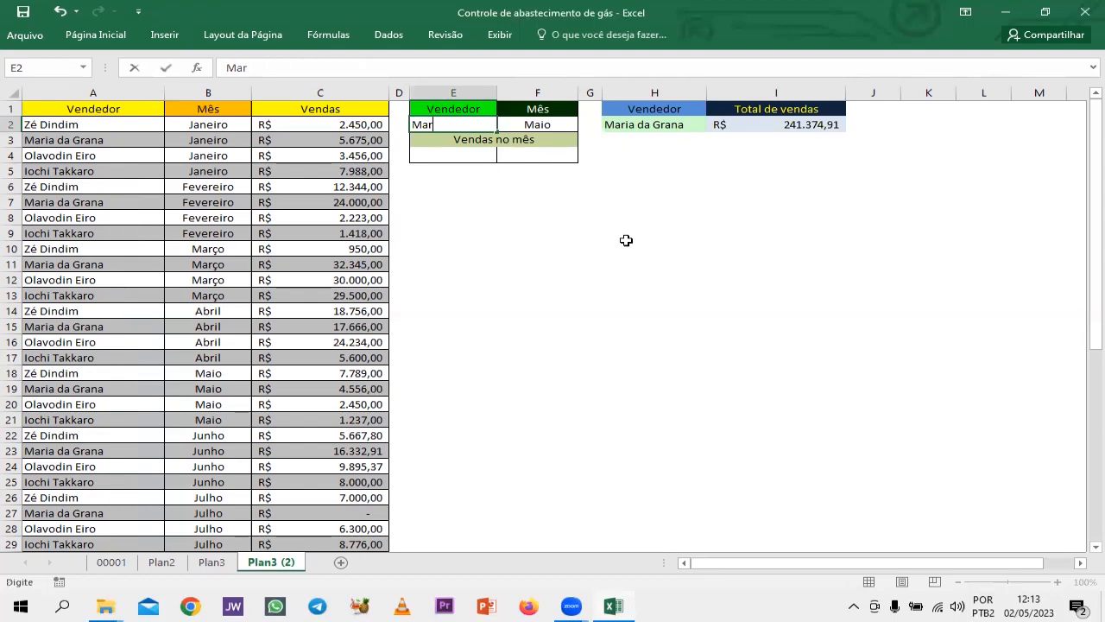
{"action": "type", "text": "ia da Grana"}
{"action": "key", "text": "Return"}
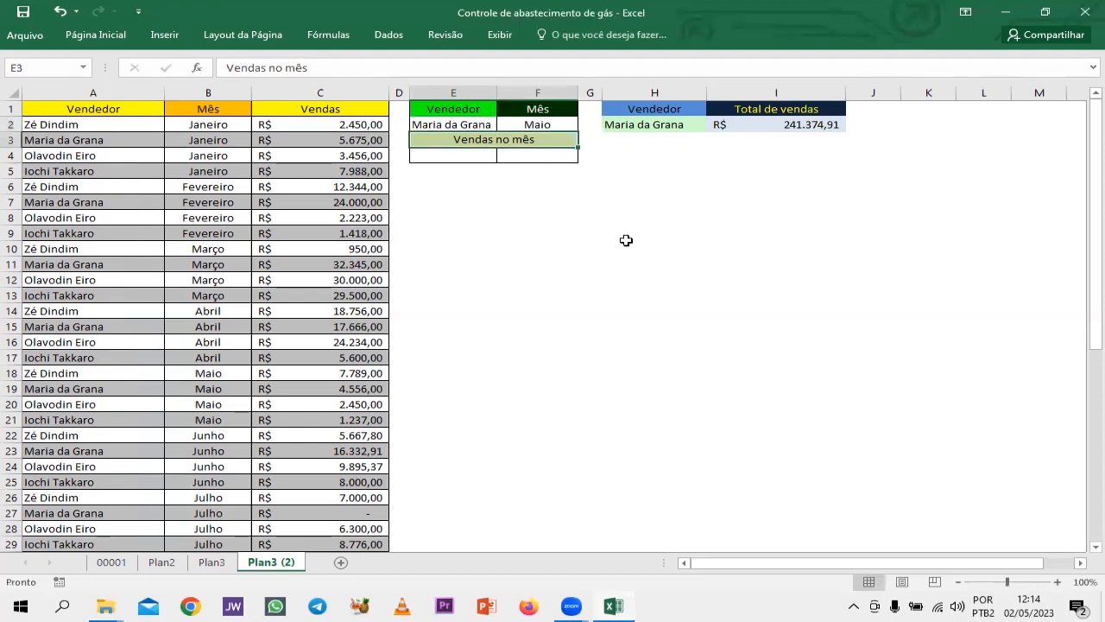
{"action": "key", "text": "Return"}
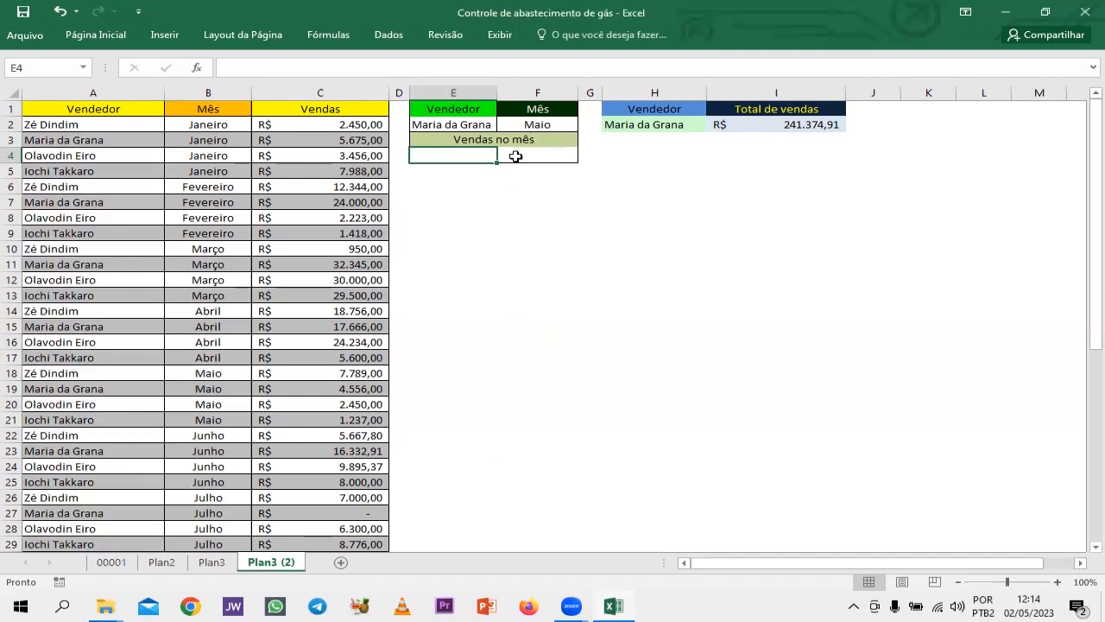
Review the finished Vendas no mês block on sheet Plan3, and return to cell E4 on sheet Plan3 (2).
{"action": "left_click", "coordinate": [211, 562]}
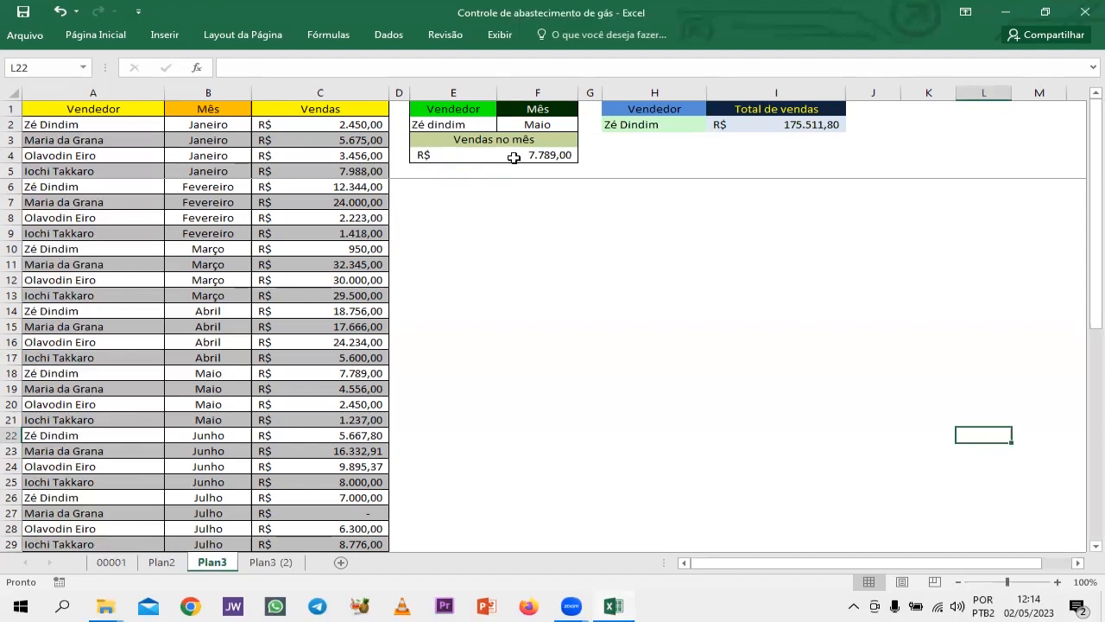
{"action": "left_click", "coordinate": [270, 562]}
{"action": "left_click", "coordinate": [495, 156]}
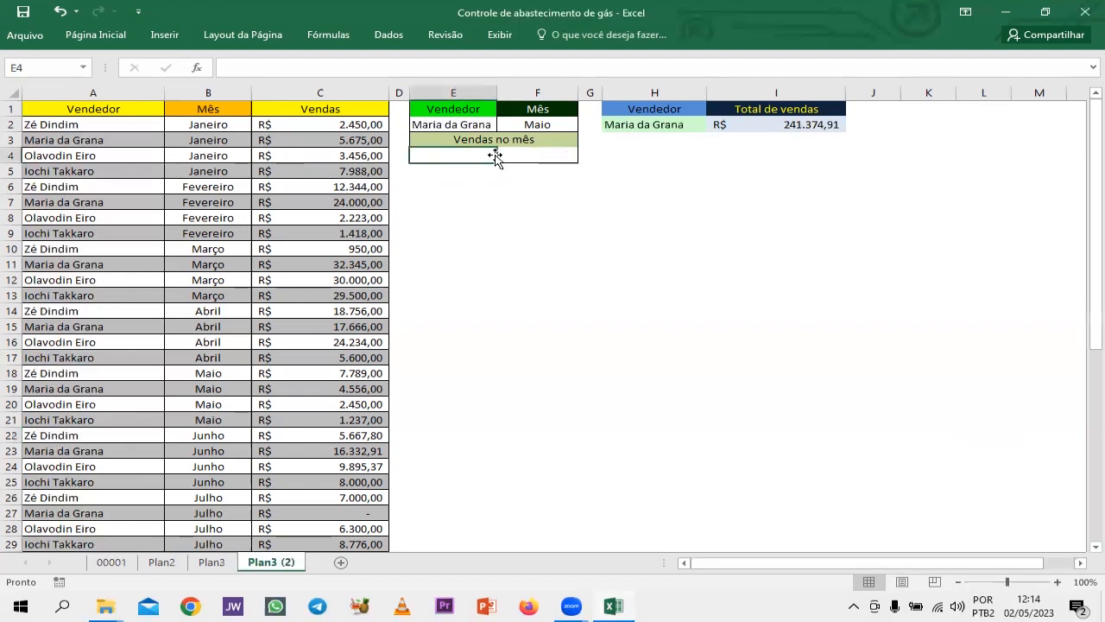
Start the formula in E4 with a SEERRO function that contains an ÍNDICE function.
{"action": "left_click", "coordinate": [464, 156]}
{"action": "type", "text": "="}
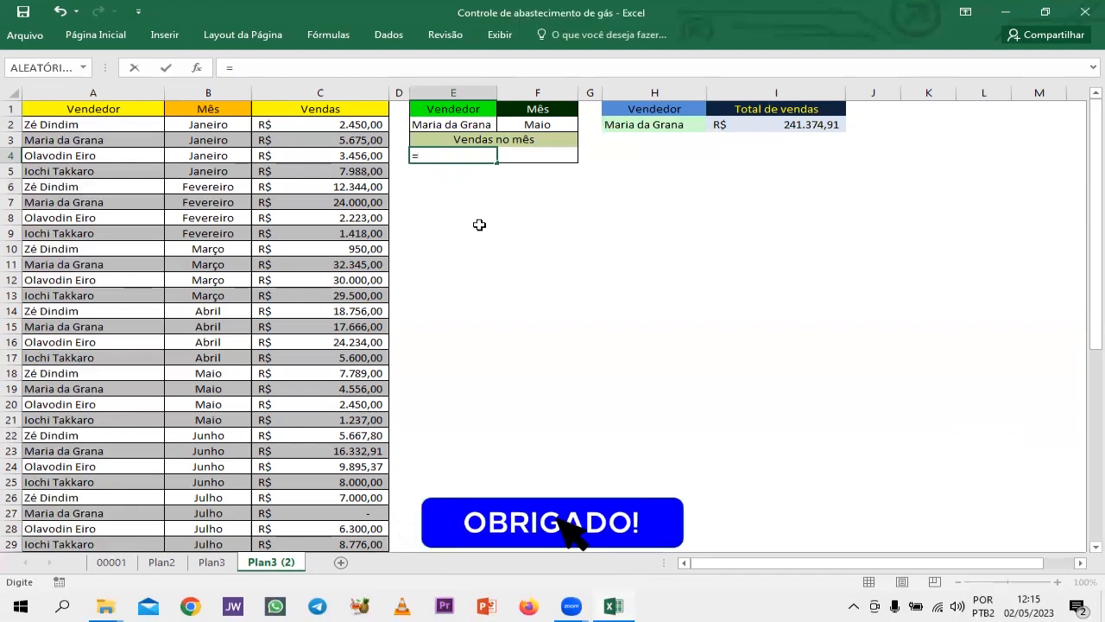
{"action": "type", "text": "S"}
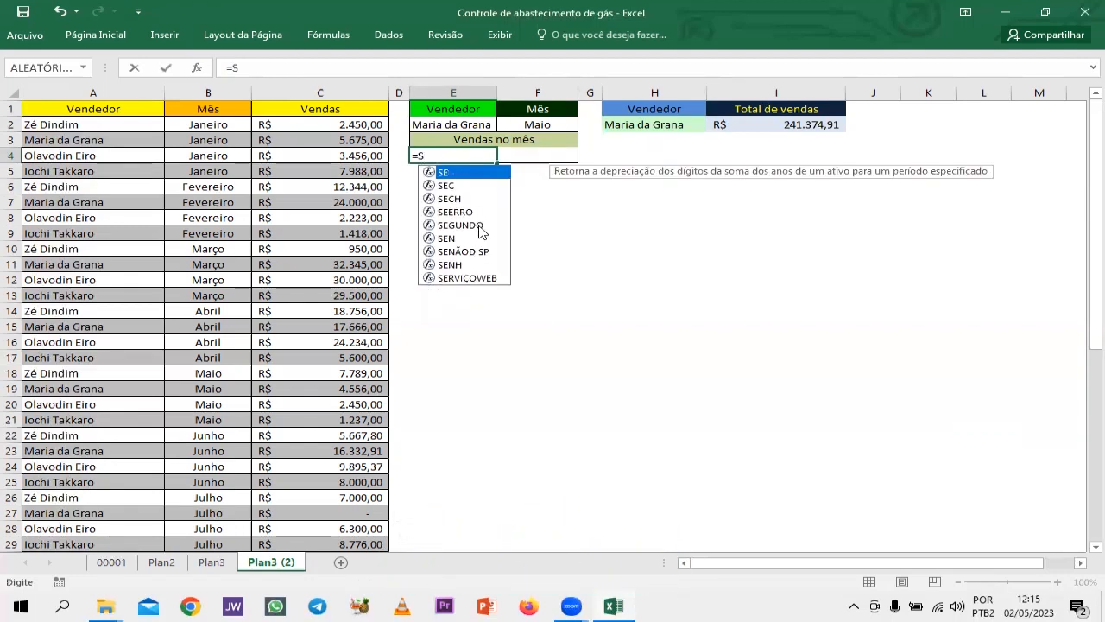
{"action": "type", "text": "EERRO"}
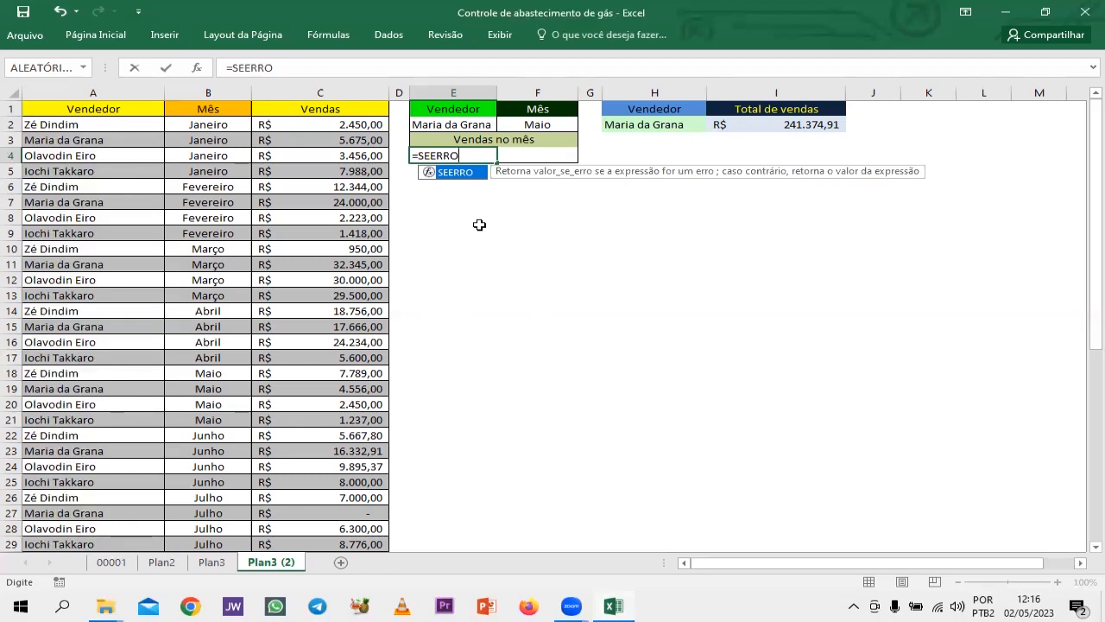
{"action": "type", "text": "("}
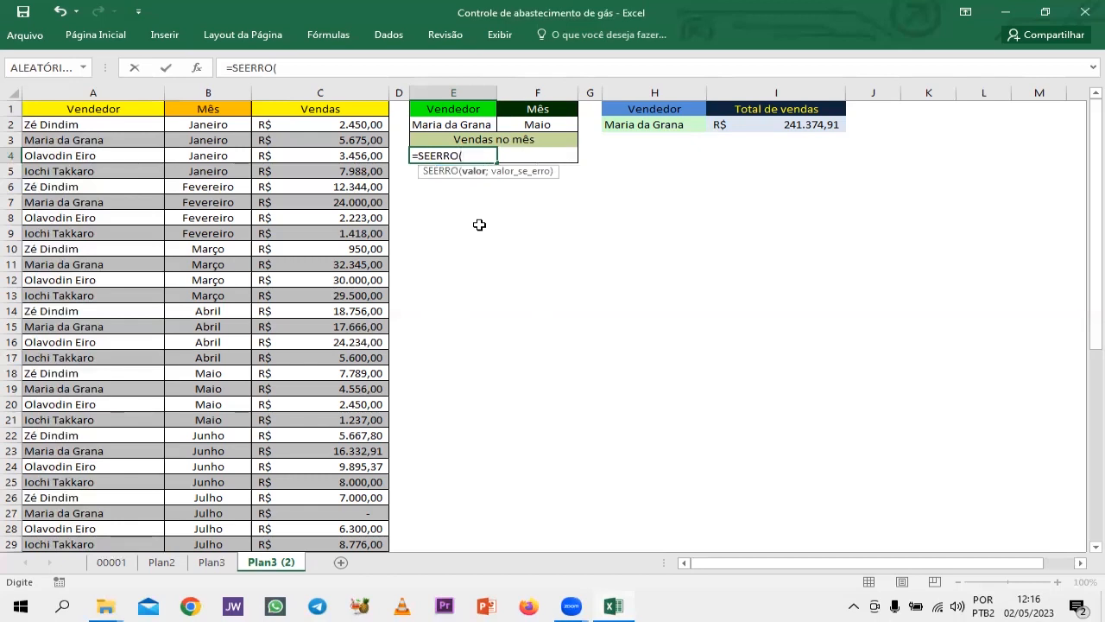
{"action": "type", "text": "ÍND"}
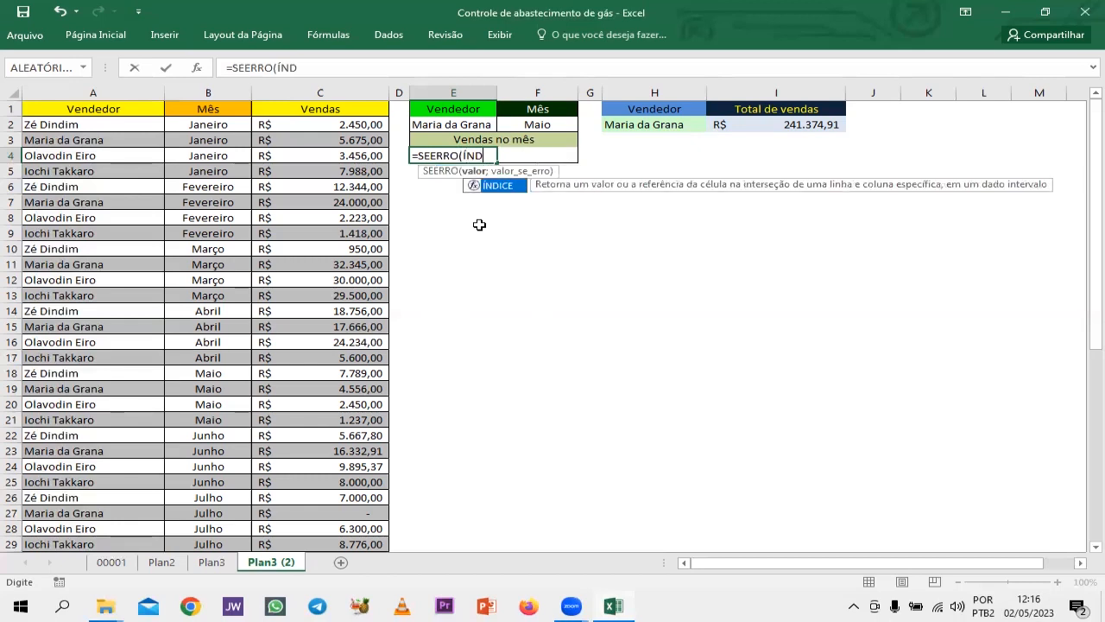
{"action": "type", "text": "ICE("}
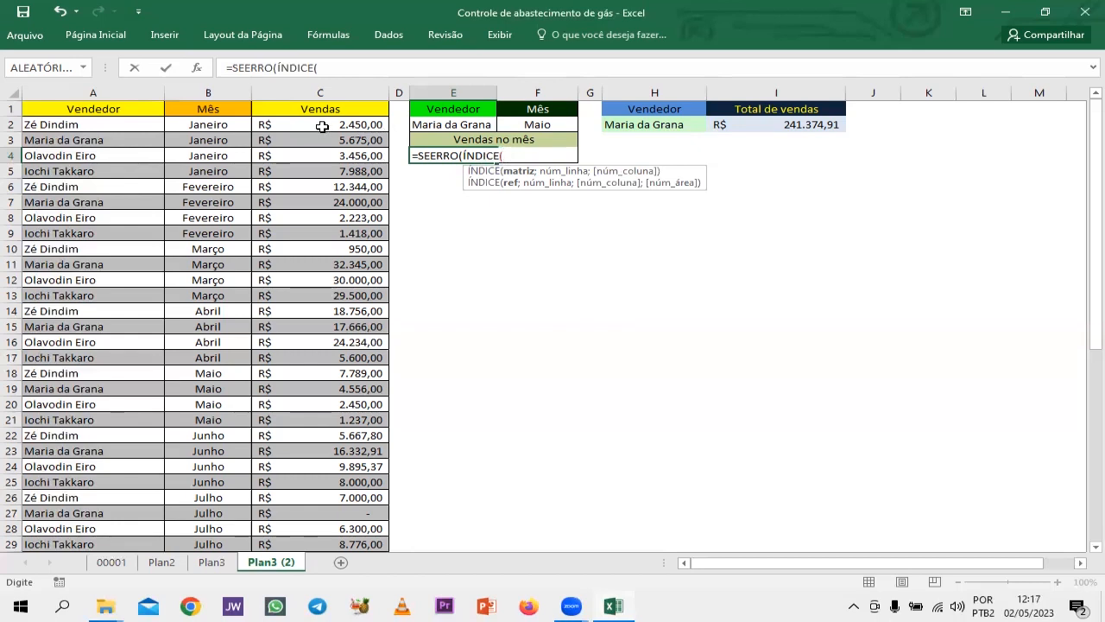
Enter the sales column C2:C49 as the array of the ÍNDICE function in E4.
{"action": "scroll", "coordinate": [321, 127], "scroll_direction": "down", "scroll_amount": 10}
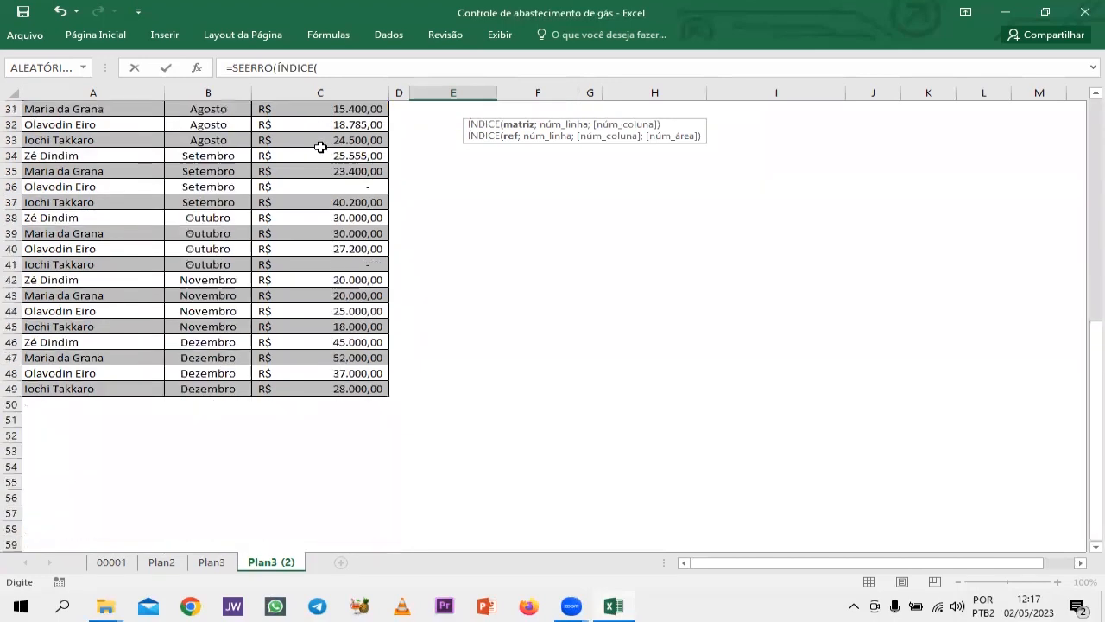
{"action": "scroll", "coordinate": [320, 147], "scroll_direction": "up", "scroll_amount": 10}
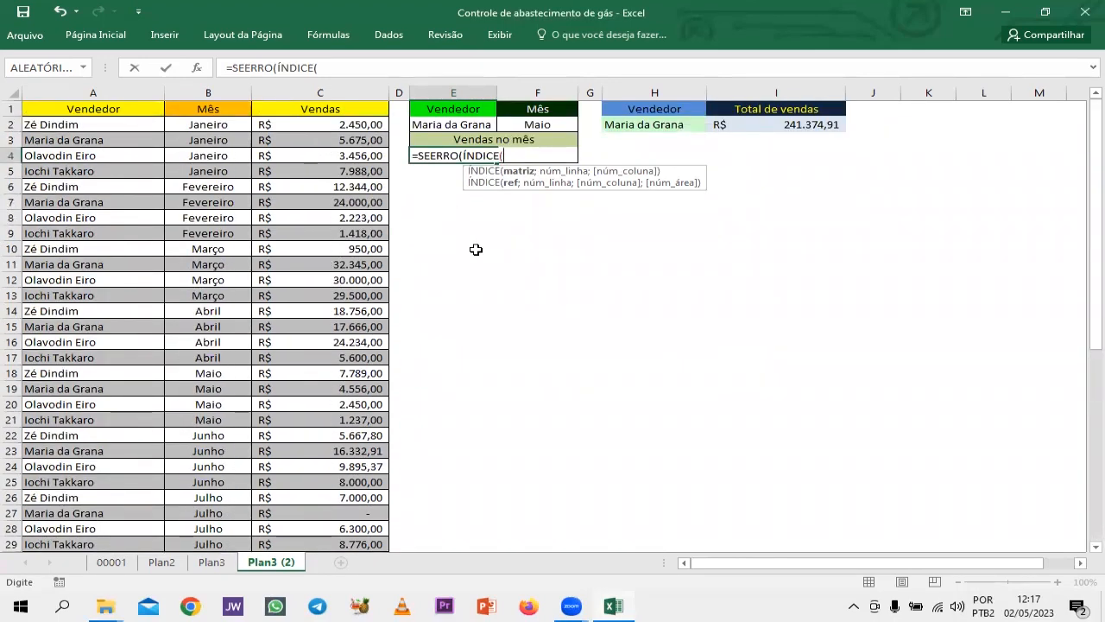
{"action": "type", "text": "c2"}
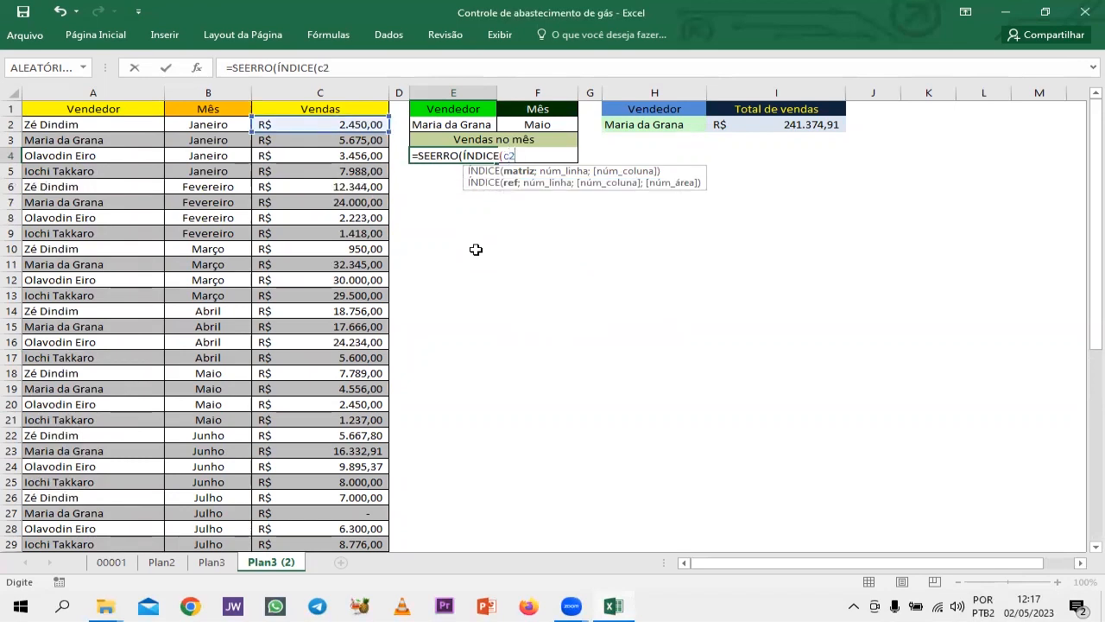
{"action": "key", "text": "BackSpace"}
{"action": "key", "text": "BackSpace"}
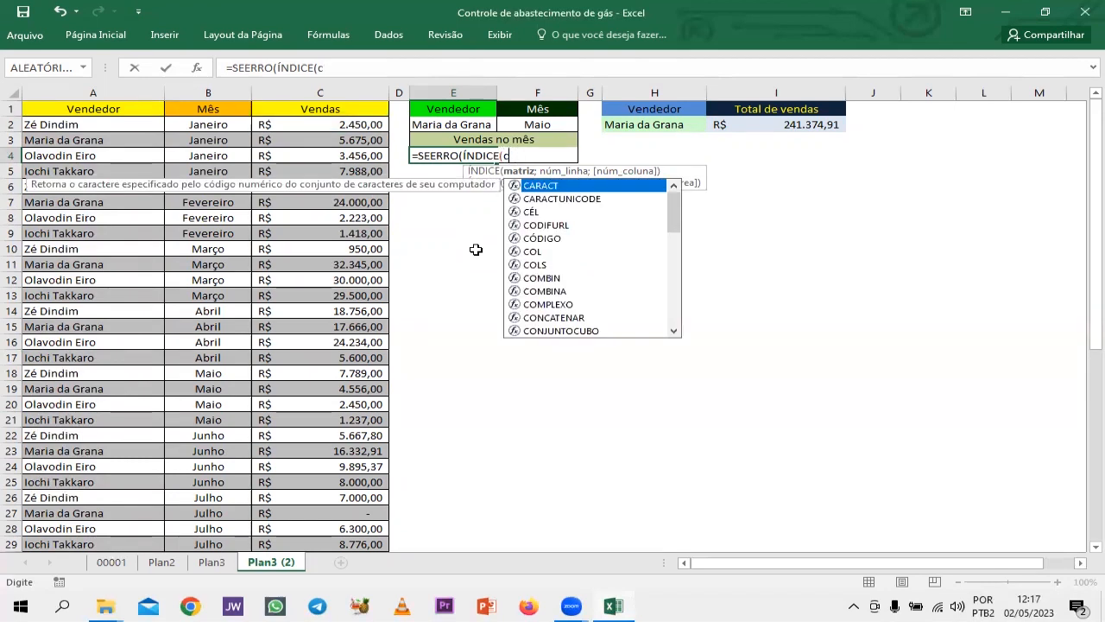
{"action": "type", "text": "C2"}
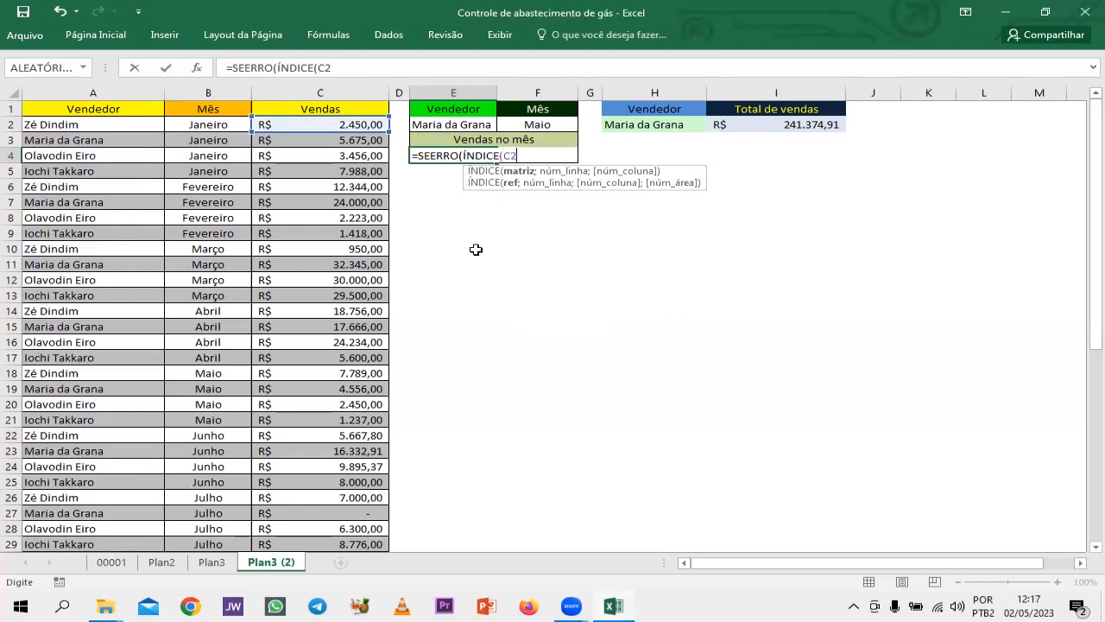
{"action": "type", "text": ":C4"}
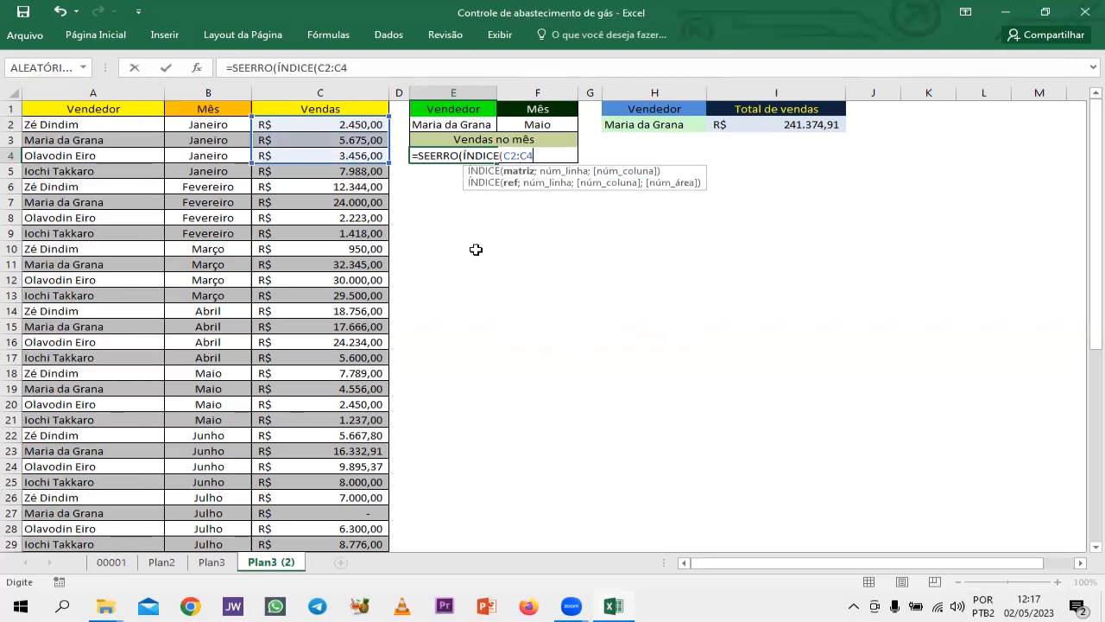
{"action": "type", "text": "9"}
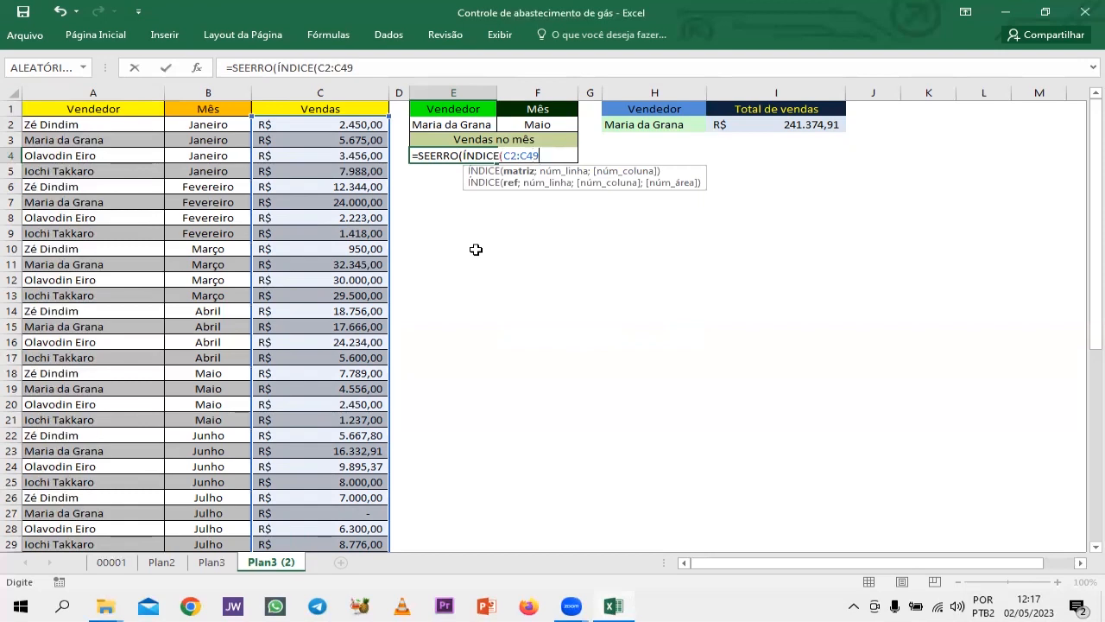
{"action": "type", "text": ";"}
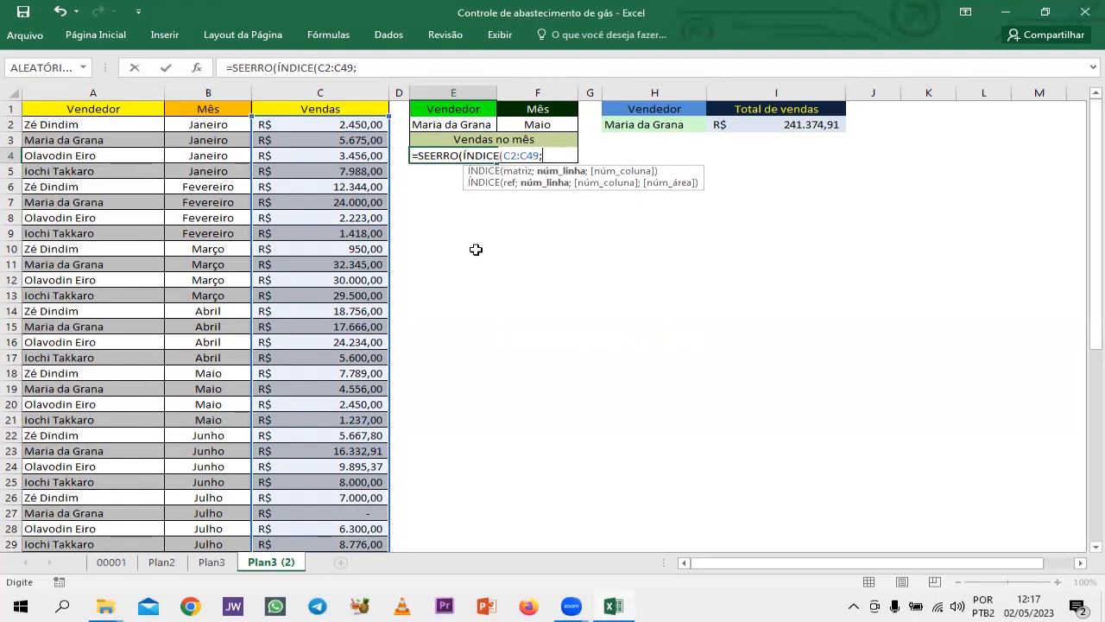
{"action": "type", "text": "CORR"}
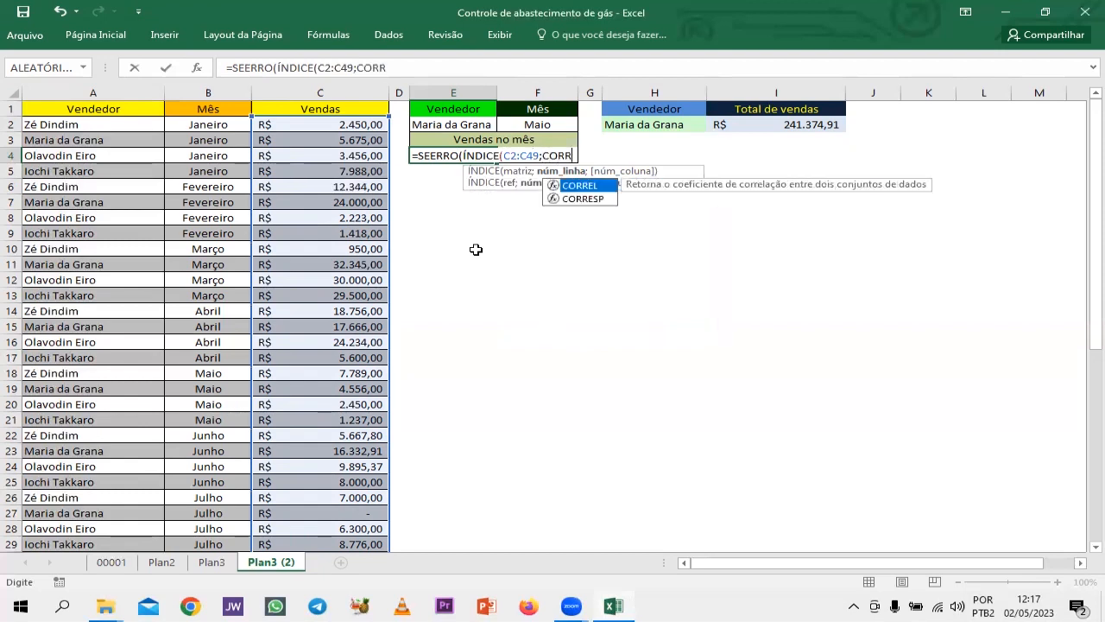
{"action": "type", "text": "ESP"}
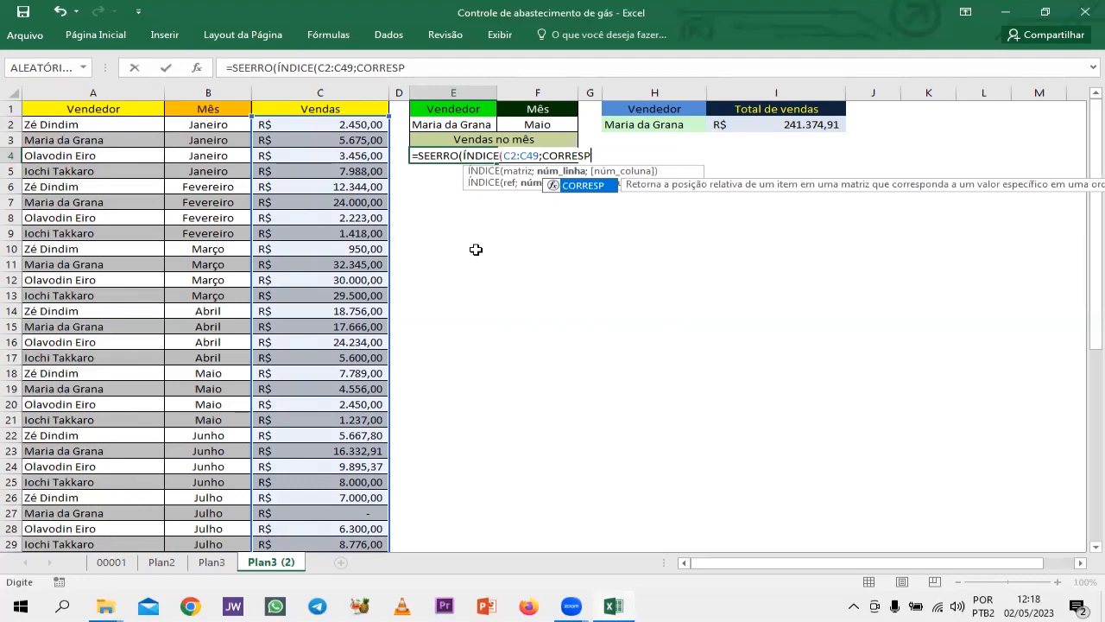
Nest a CORRESP function as the ÍNDICE row number, with E2&F2 as its lookup value.
{"action": "type", "text": "("}
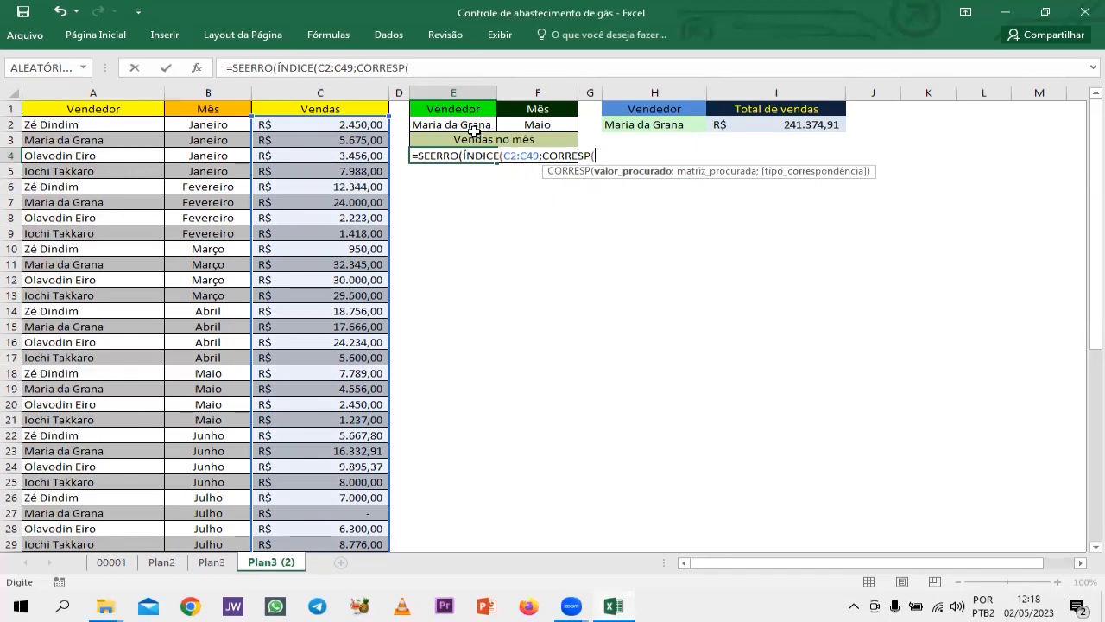
{"action": "left_click", "coordinate": [443, 126]}
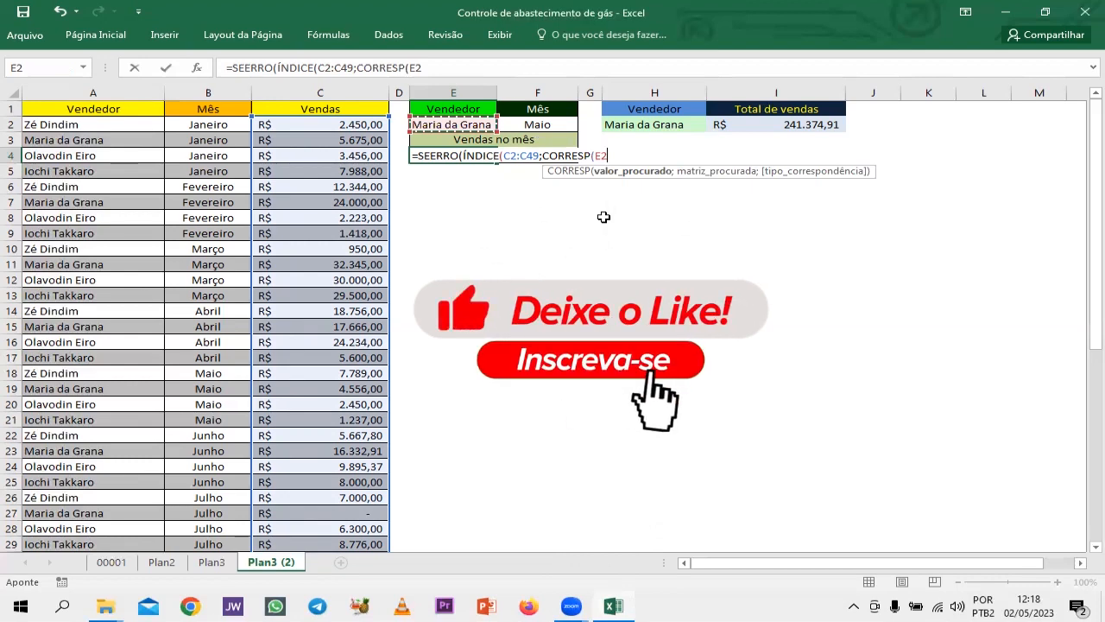
{"action": "type", "text": "&"}
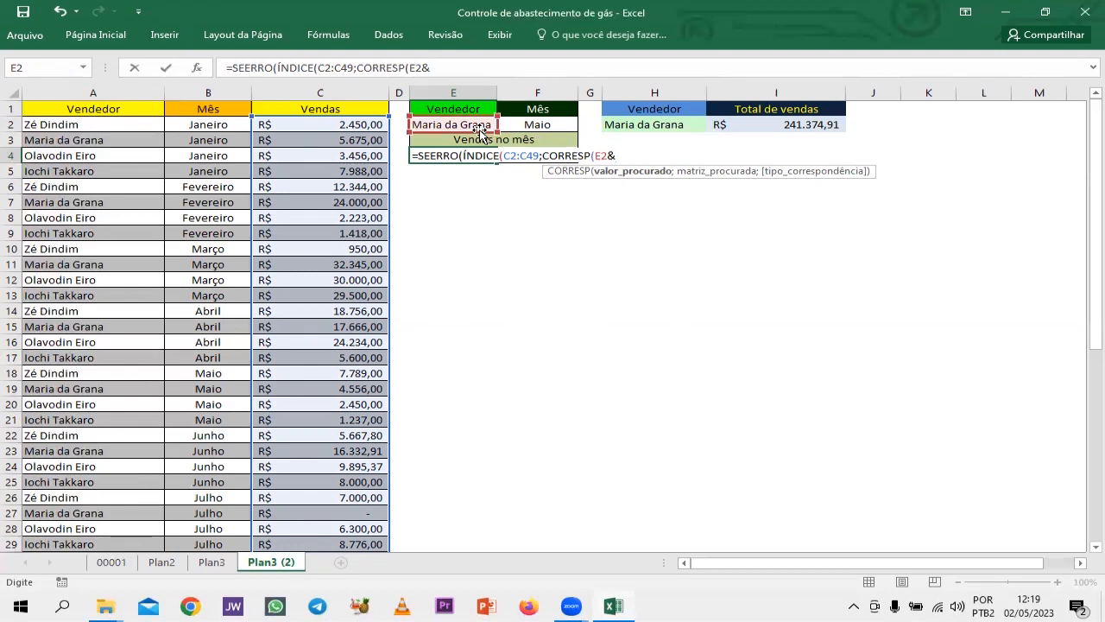
{"action": "left_click", "coordinate": [537, 125]}
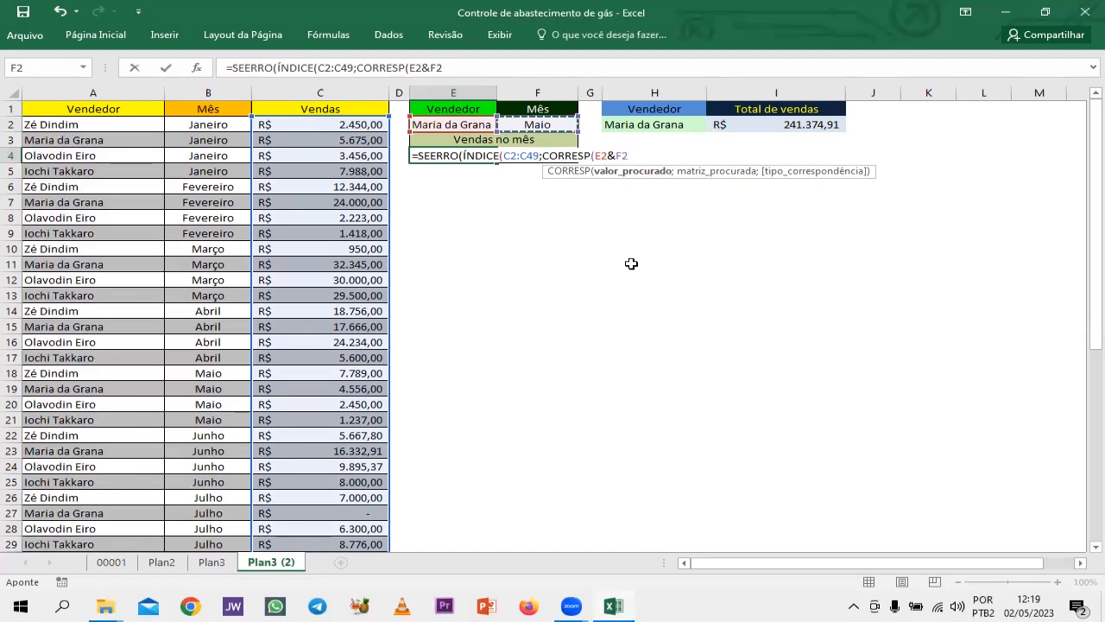
{"action": "type", "text": ";"}
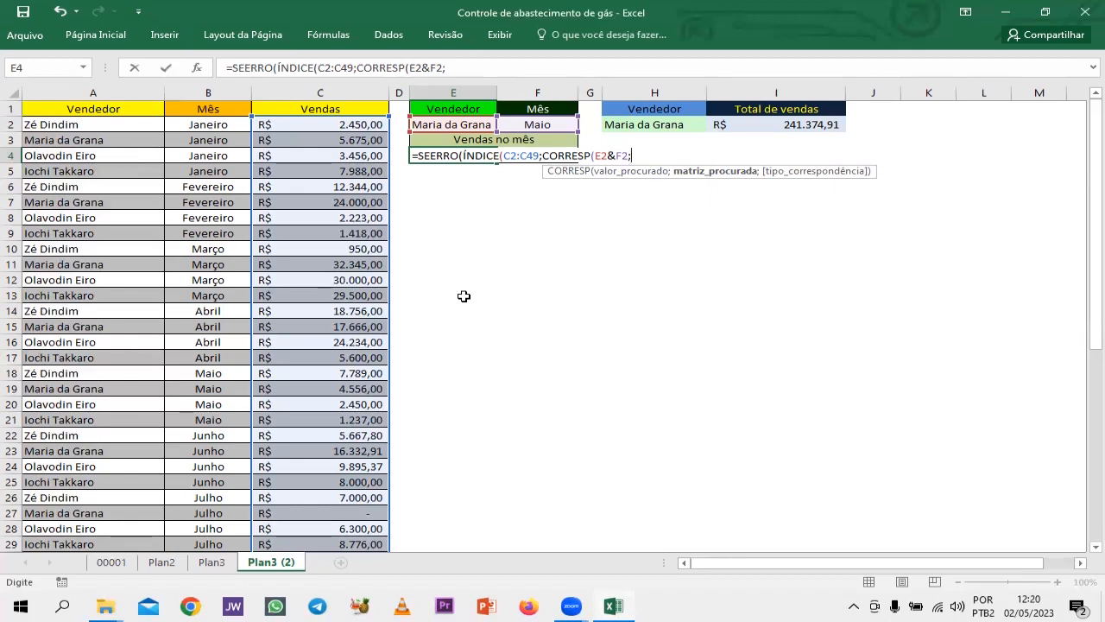
Enter the joined seller and month columns A2:A49&B2:B49 as the lookup array of CORRESP.
{"action": "type", "text": "A"}
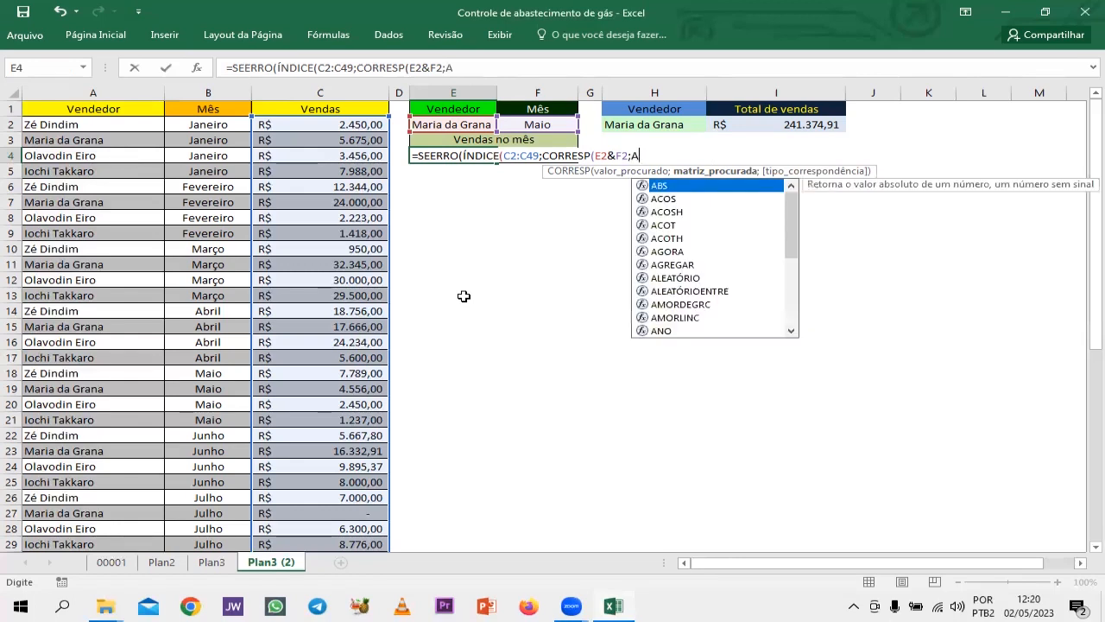
{"action": "type", "text": "2:A49"}
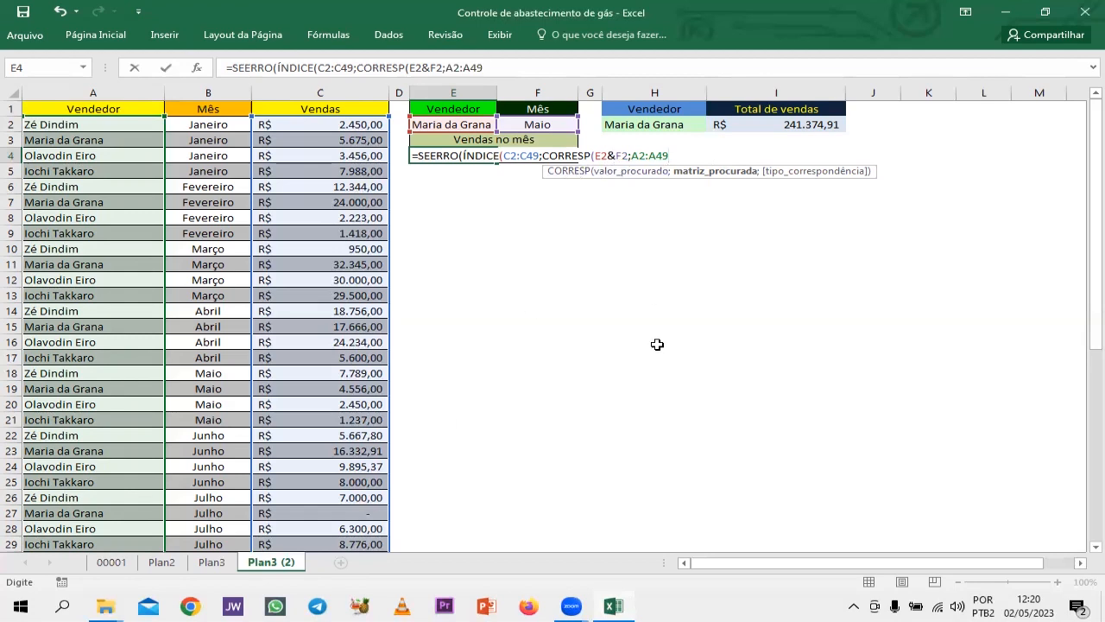
{"action": "type", "text": "&"}
{"action": "type", "text": "B"}
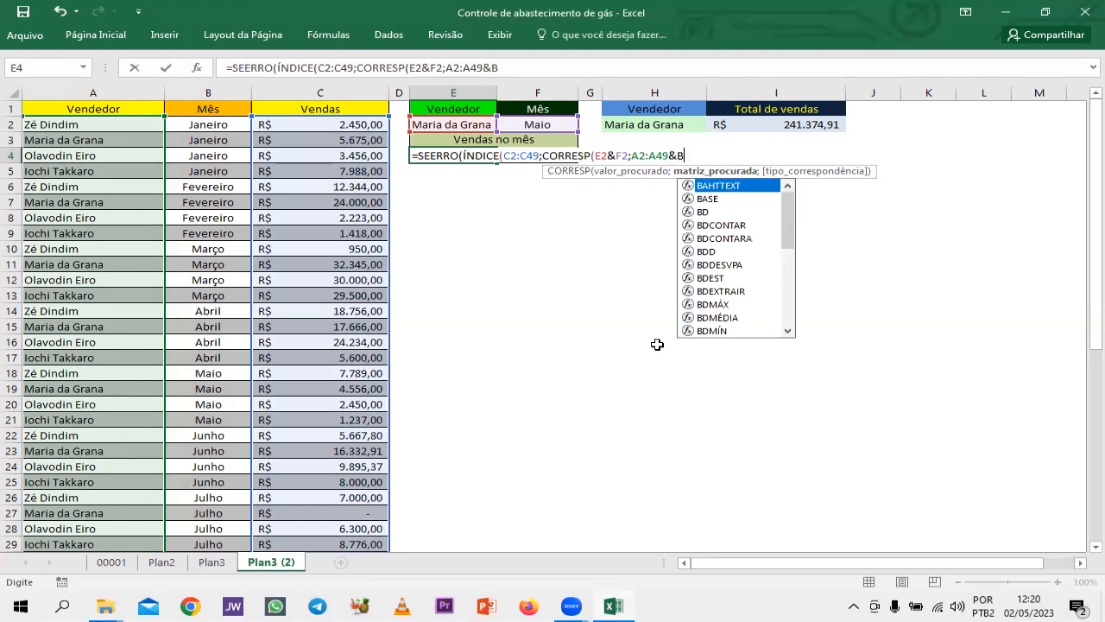
{"action": "type", "text": "2:B49"}
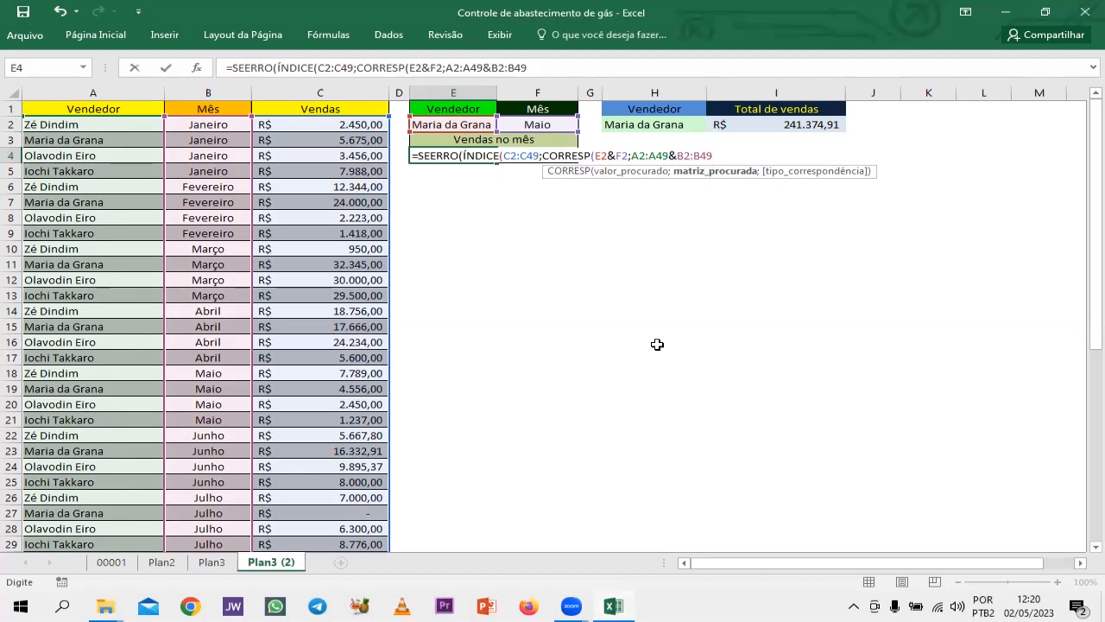
{"action": "type", "text": ";"}
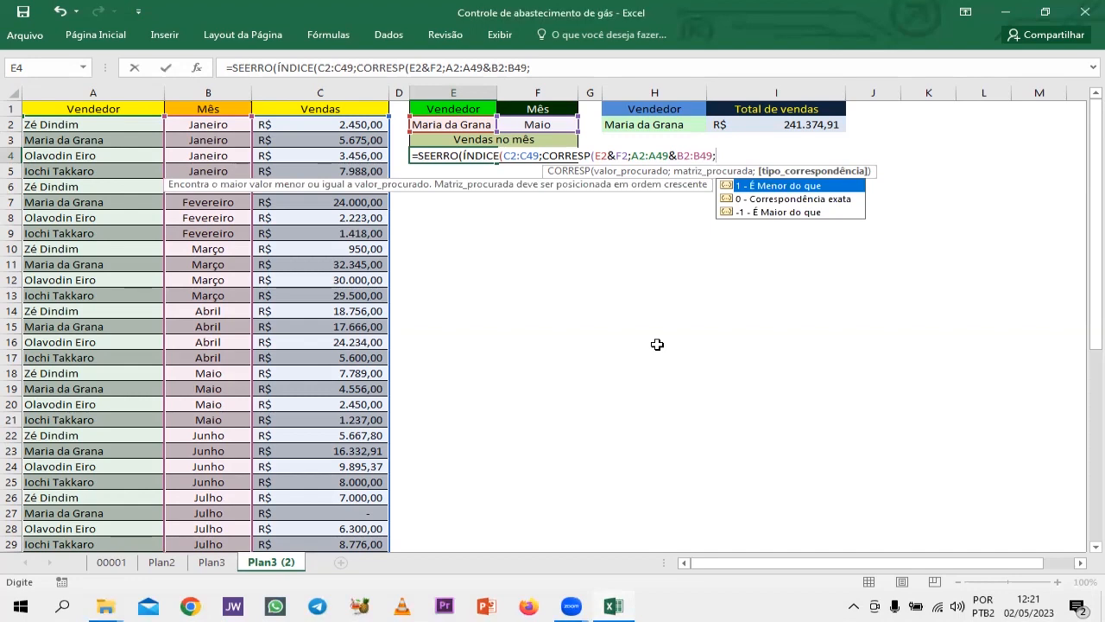
Set the CORRESP match type to 0 for an exact match, and close the CORRESP and ÍNDICE functions without a column number.
{"action": "type", "text": "0"}
{"action": "key", "text": "Escape"}
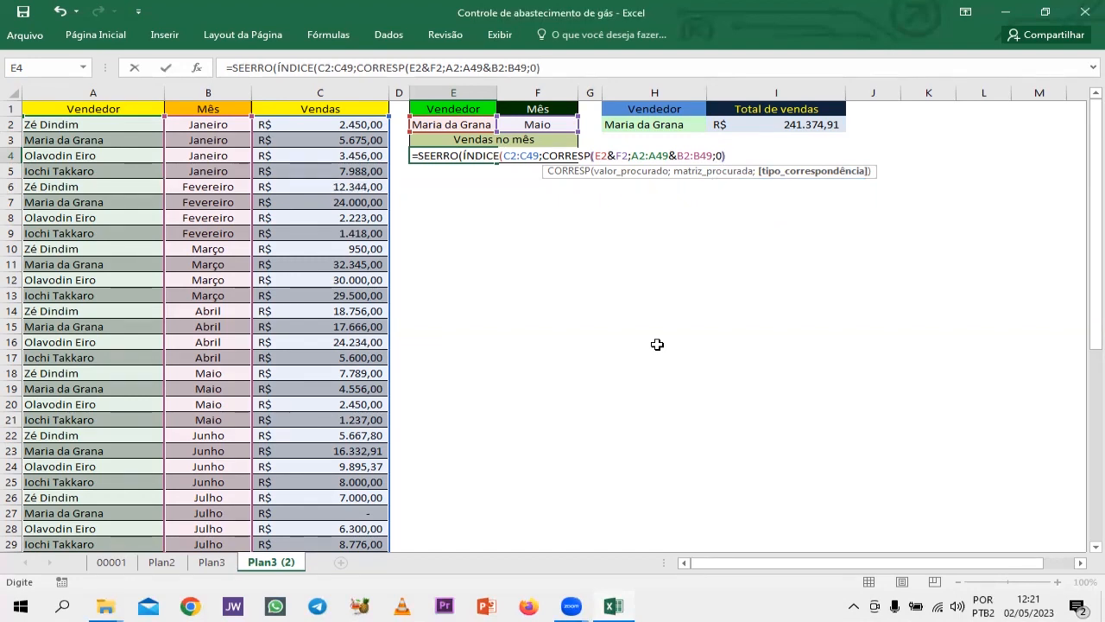
{"action": "type", "text": ")"}
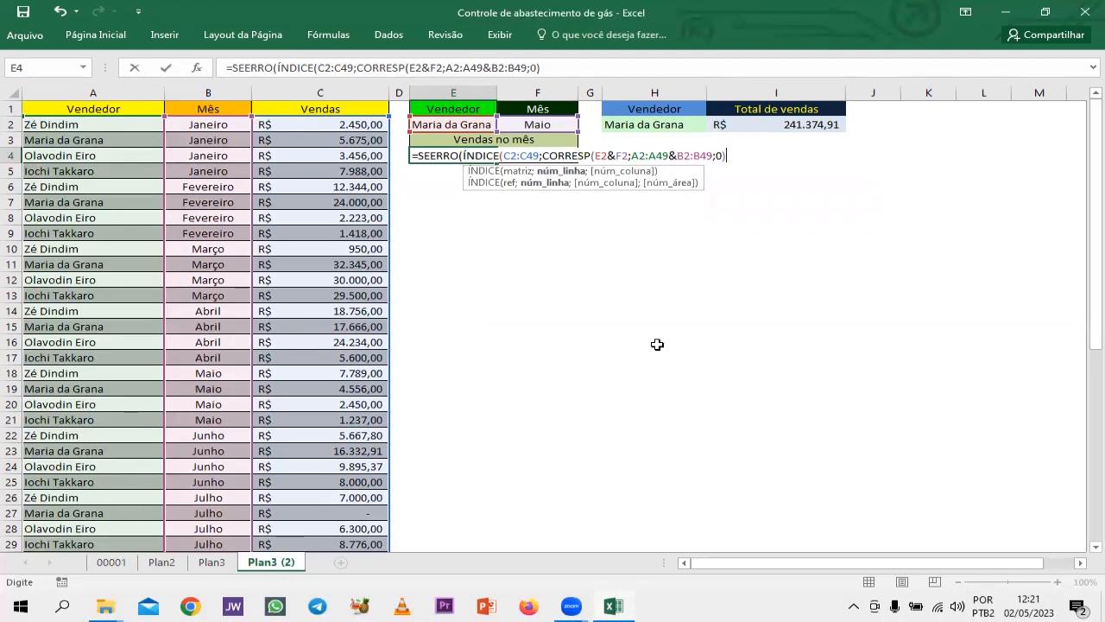
{"action": "type", "text": ";"}
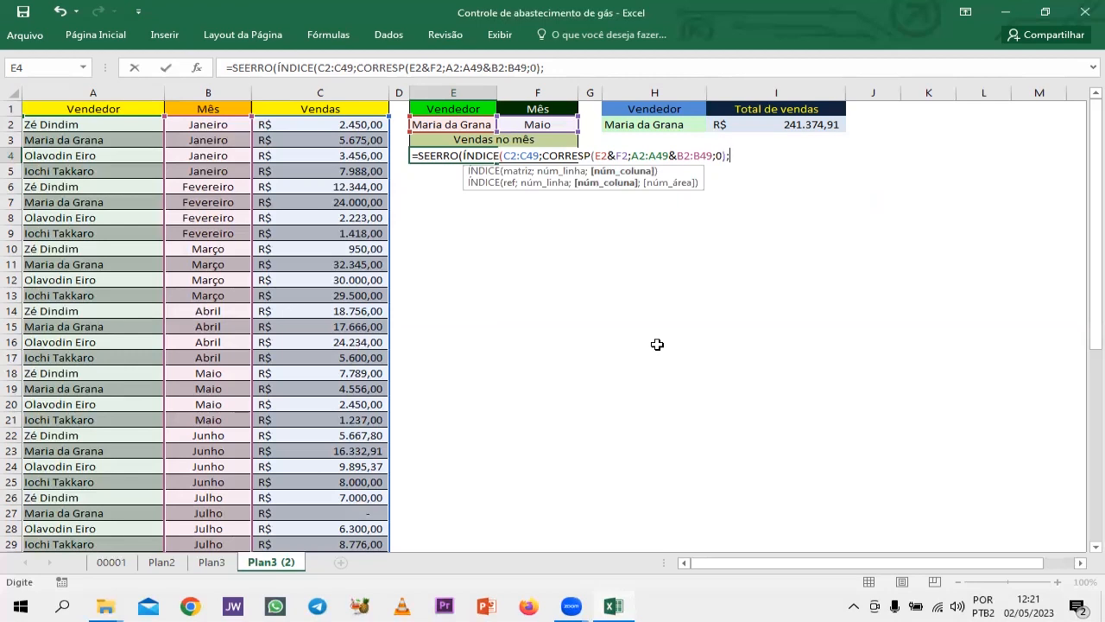
{"action": "key", "text": "BackSpace"}
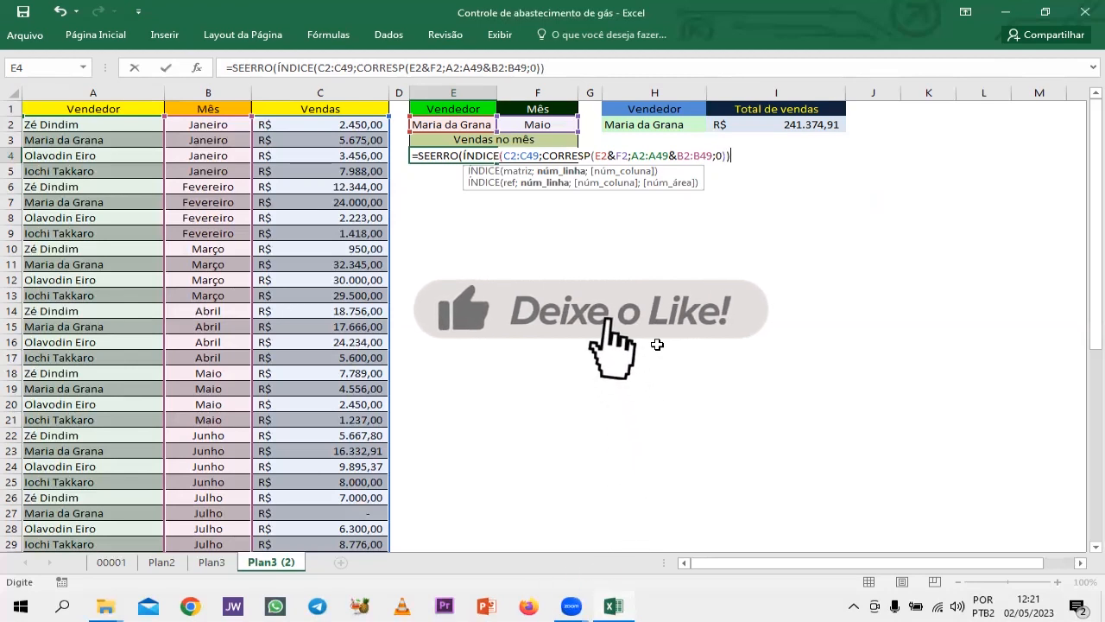
{"action": "type", "text": ")"}
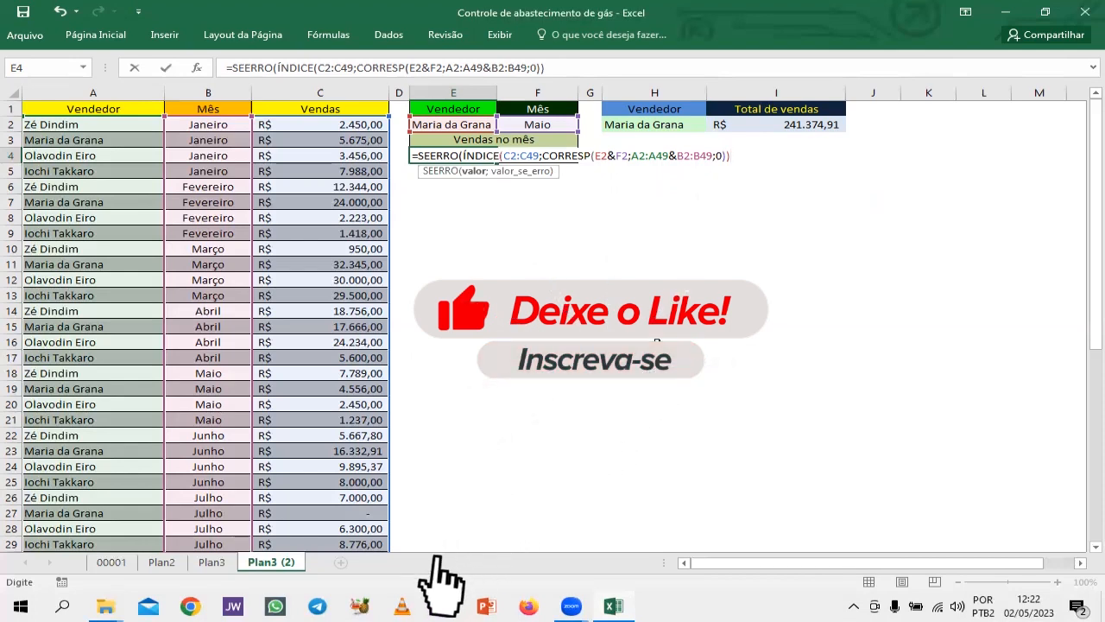
Enter empty text "" as the SEERRO error value, and close the function in E4.
{"action": "type", "text": ";"}
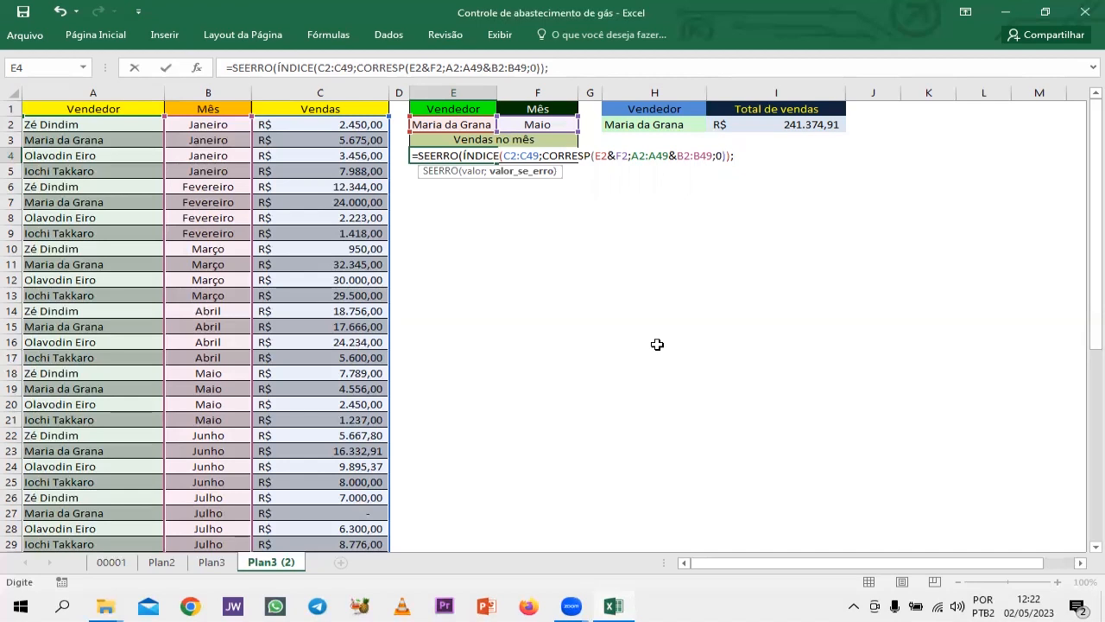
{"action": "type", "text": "\"\""}
{"action": "type", "text": ")"}
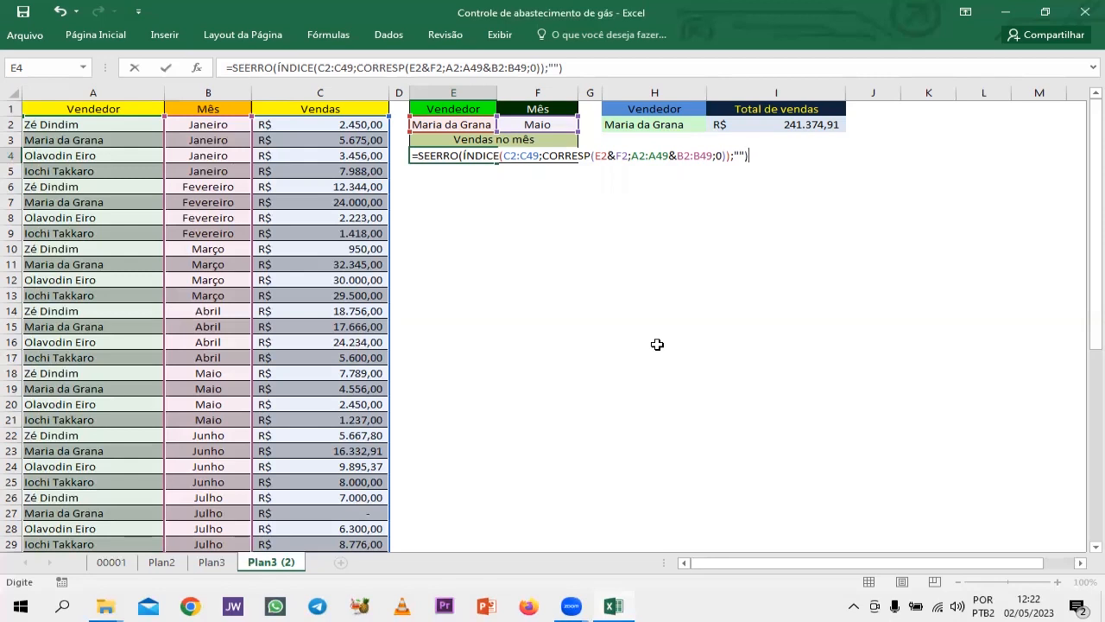
Commit the SEERRO formula in E4 as an array formula.
{"action": "key", "text": "ctrl+shift+Return"}
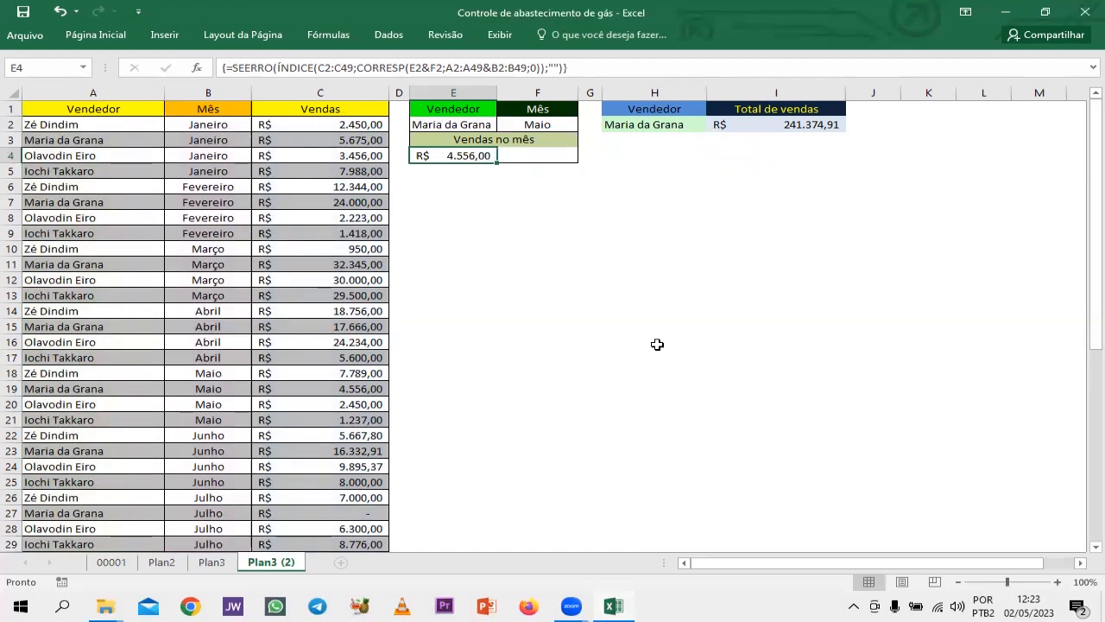
{"action": "key", "text": "Up"}
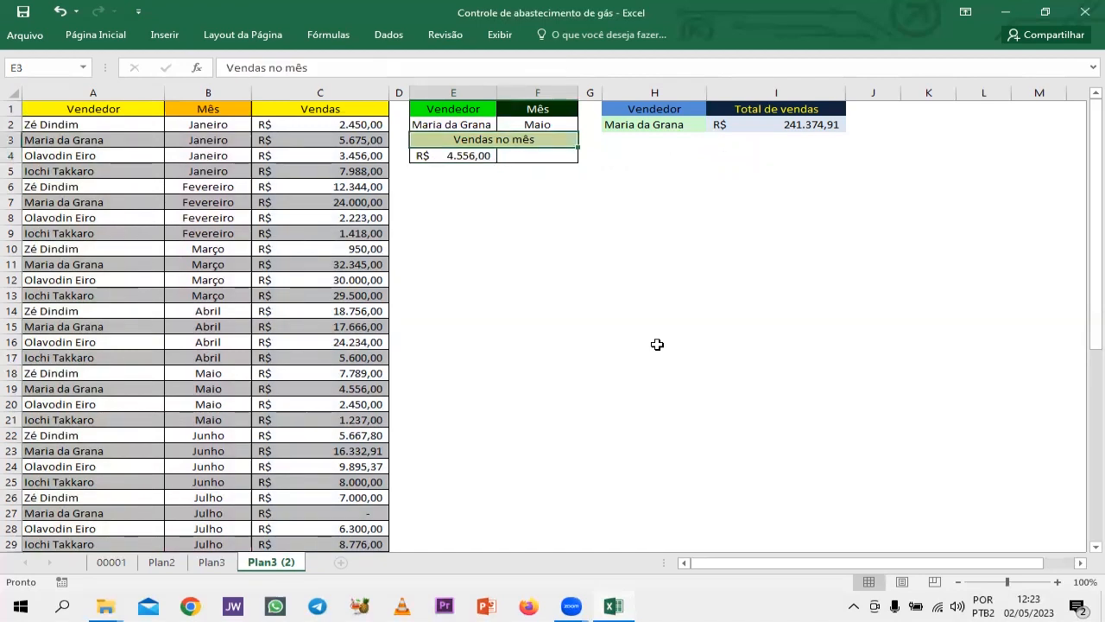
{"action": "key", "text": "Right"}
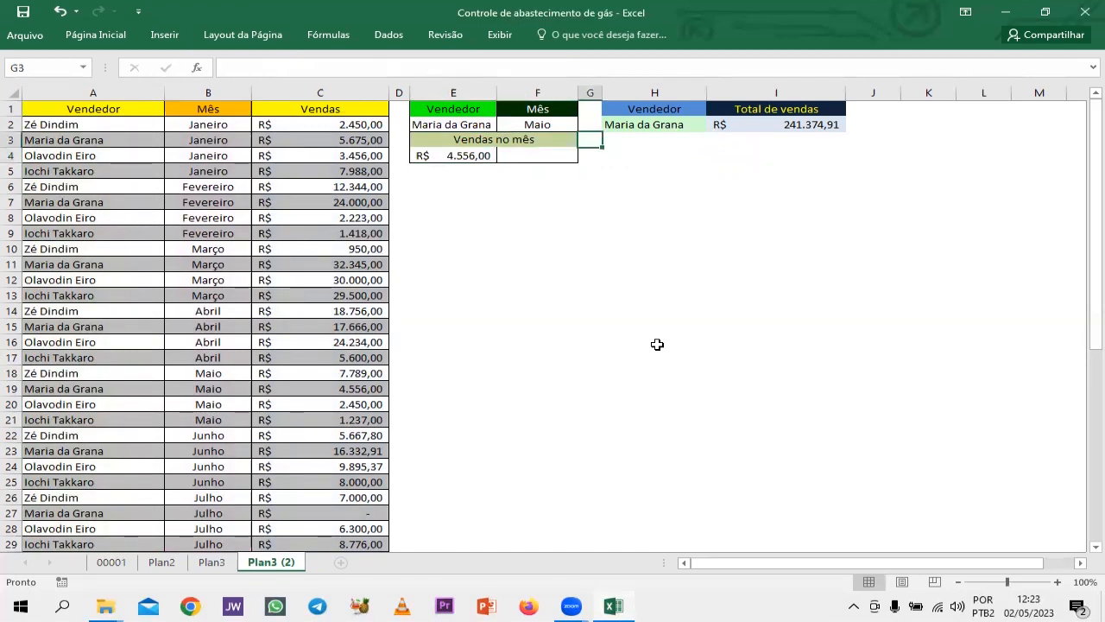
Merge and center cells E4:F4 under the Vendas no mês heading.
{"action": "left_click", "coordinate": [452, 159]}
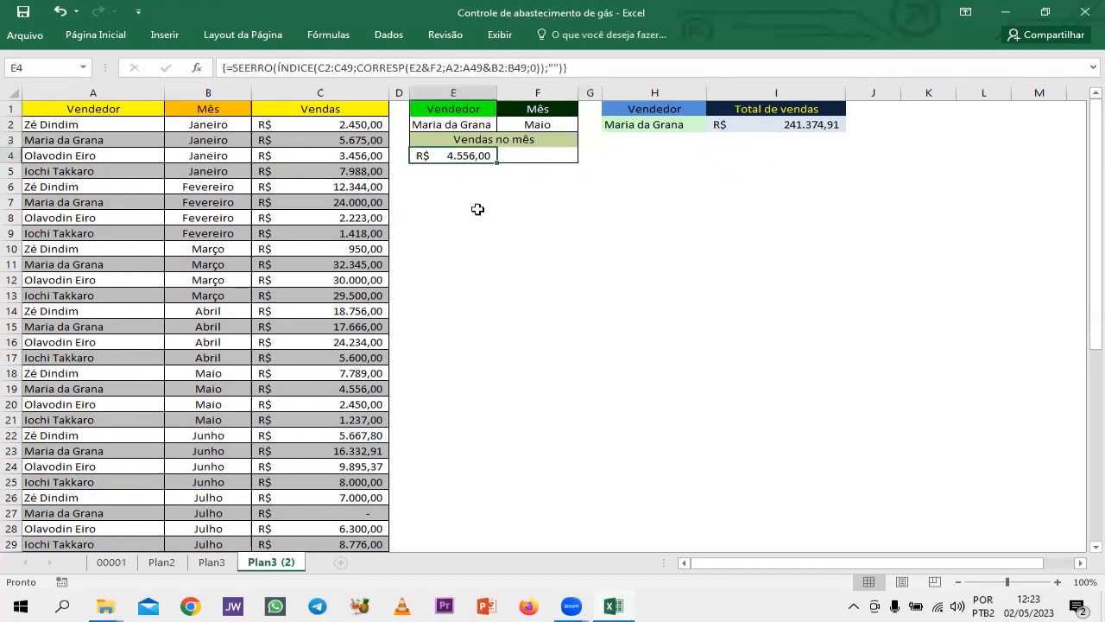
{"action": "key", "text": "shift+Right"}
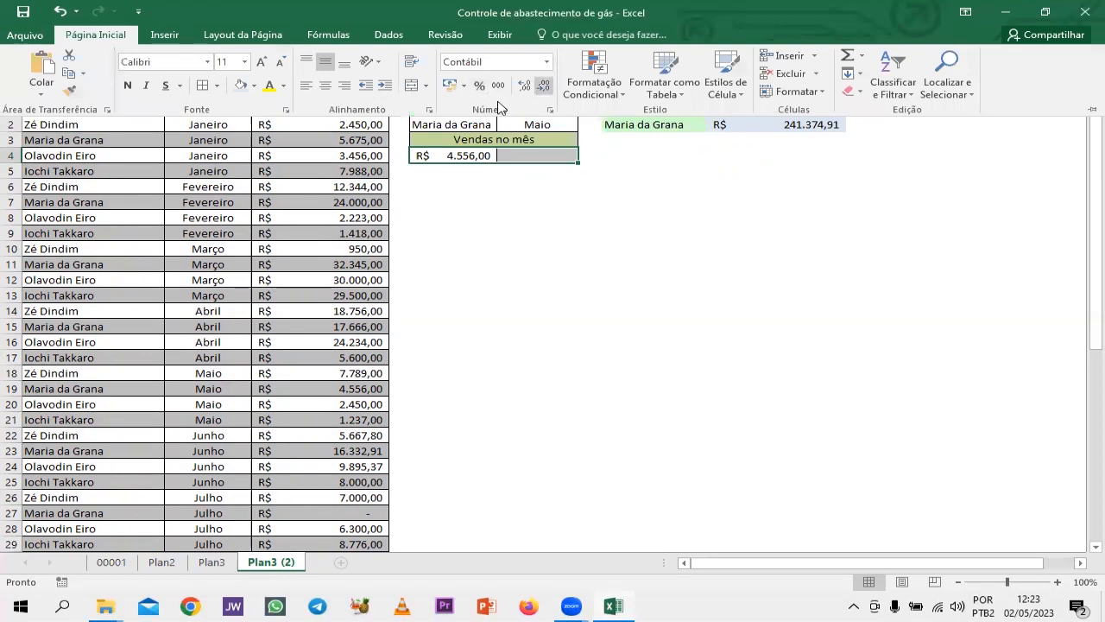
{"action": "left_click", "coordinate": [411, 88]}
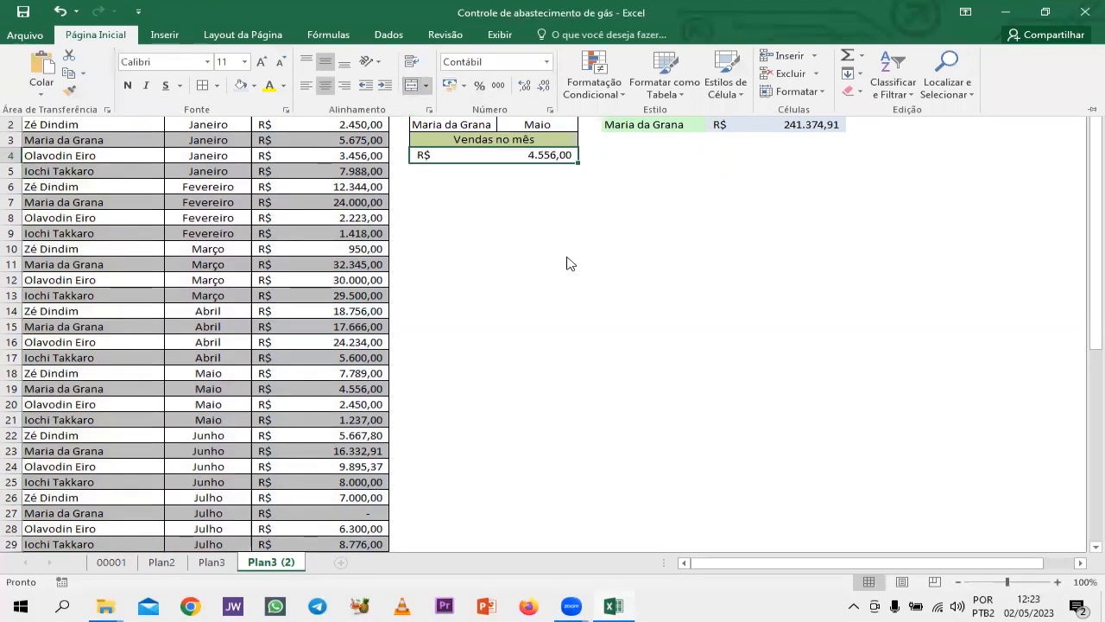
{"action": "left_click", "coordinate": [554, 229]}
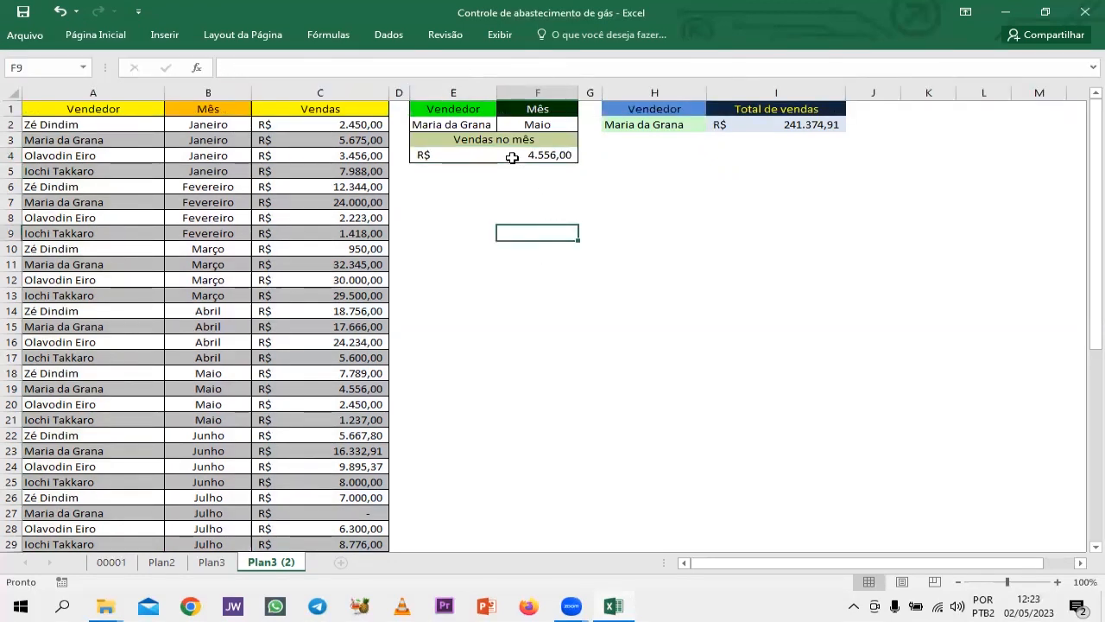
Test the monthly sales formula by setting the month in F2 to Dezembro.
{"action": "left_click", "coordinate": [532, 125]}
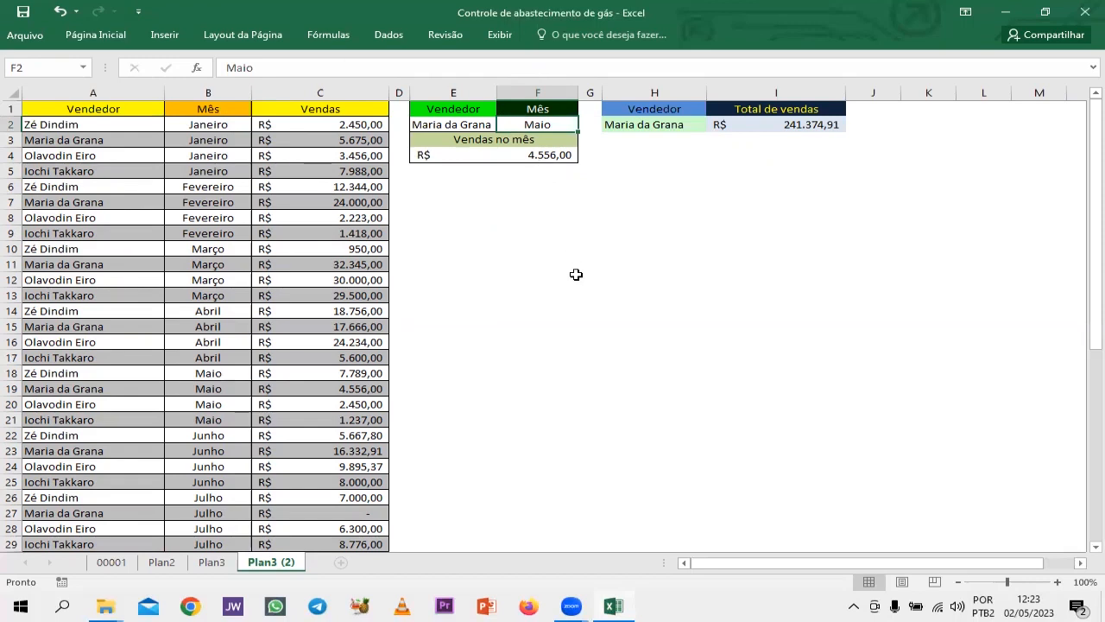
{"action": "type", "text": "dEZ"}
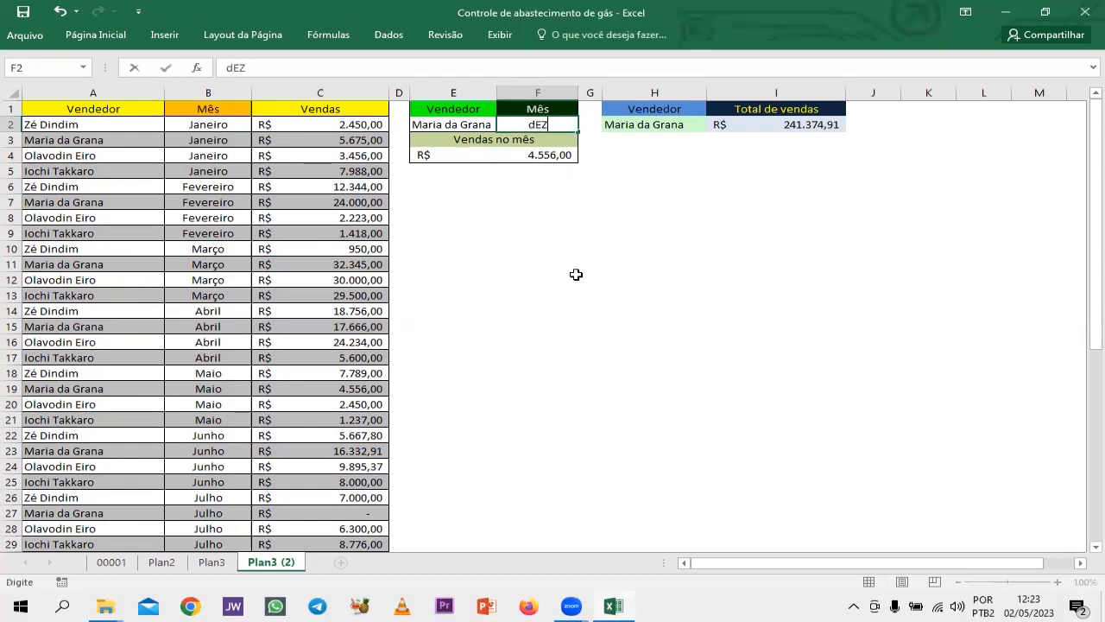
{"action": "type", "text": "EMBRO"}
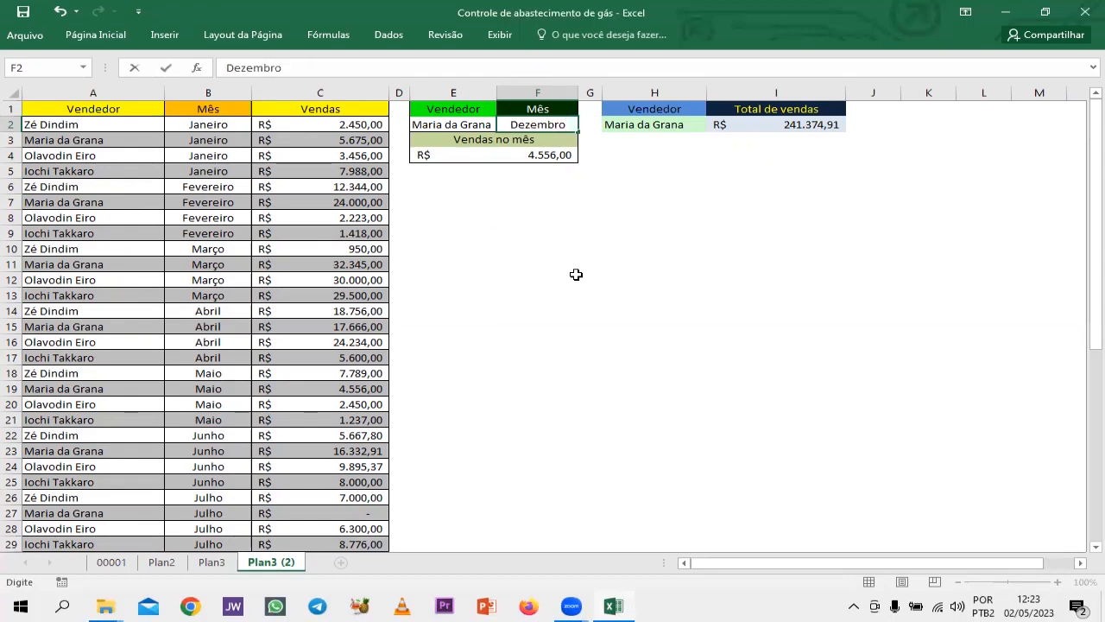
{"action": "key", "text": "Return"}
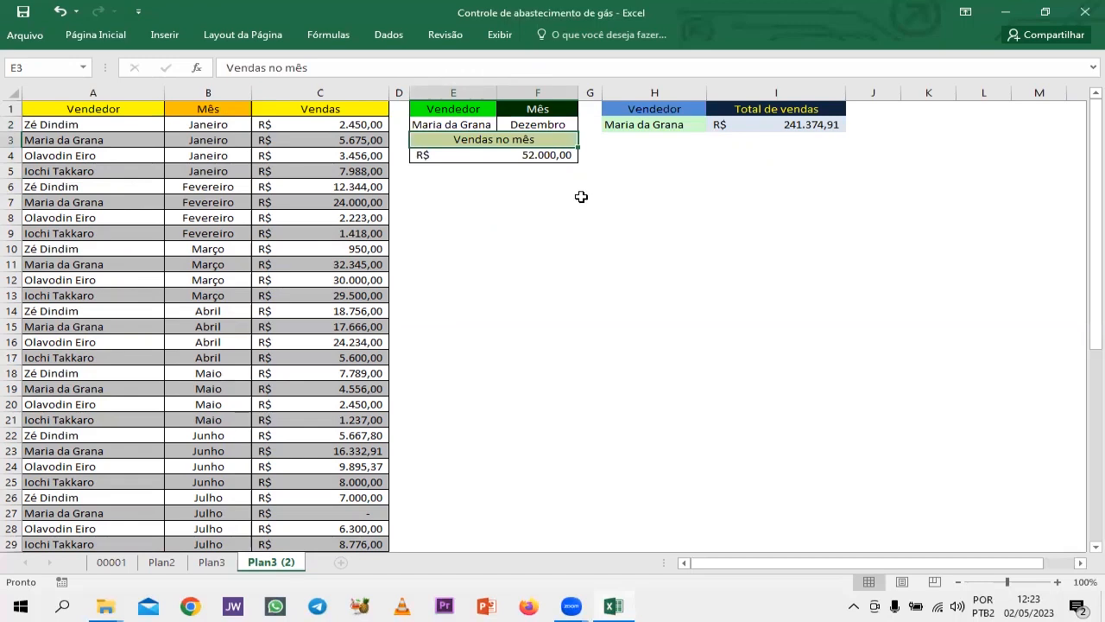
Set the month in F2 to Julho and check the chosen seller's Julho row in the sales table.
{"action": "left_click", "coordinate": [551, 126]}
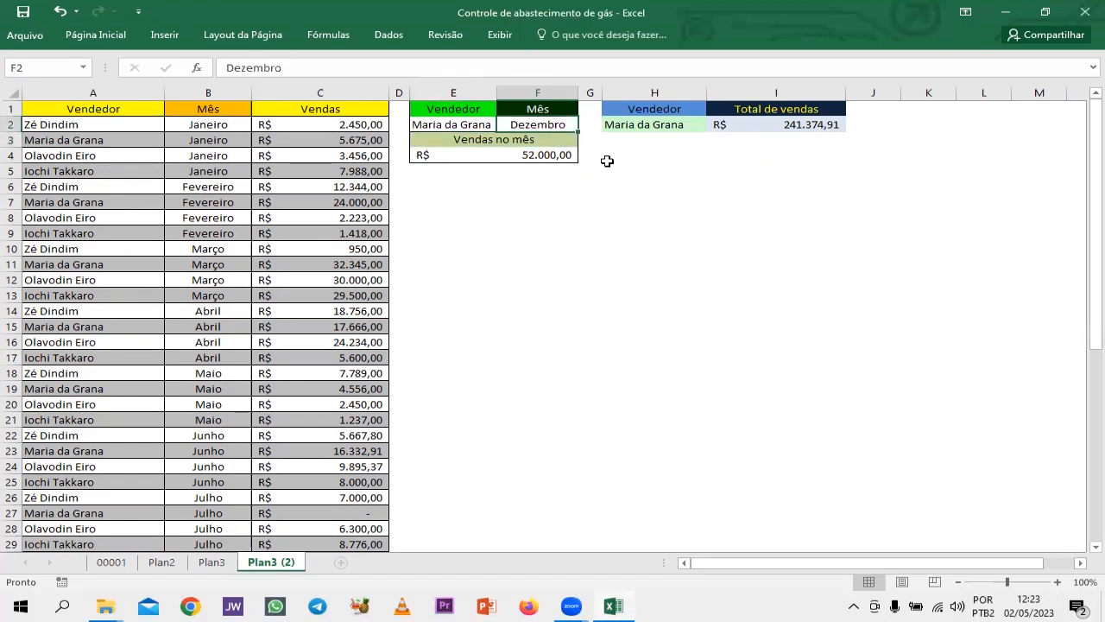
{"action": "type", "text": "Julho"}
{"action": "key", "text": "Tab"}
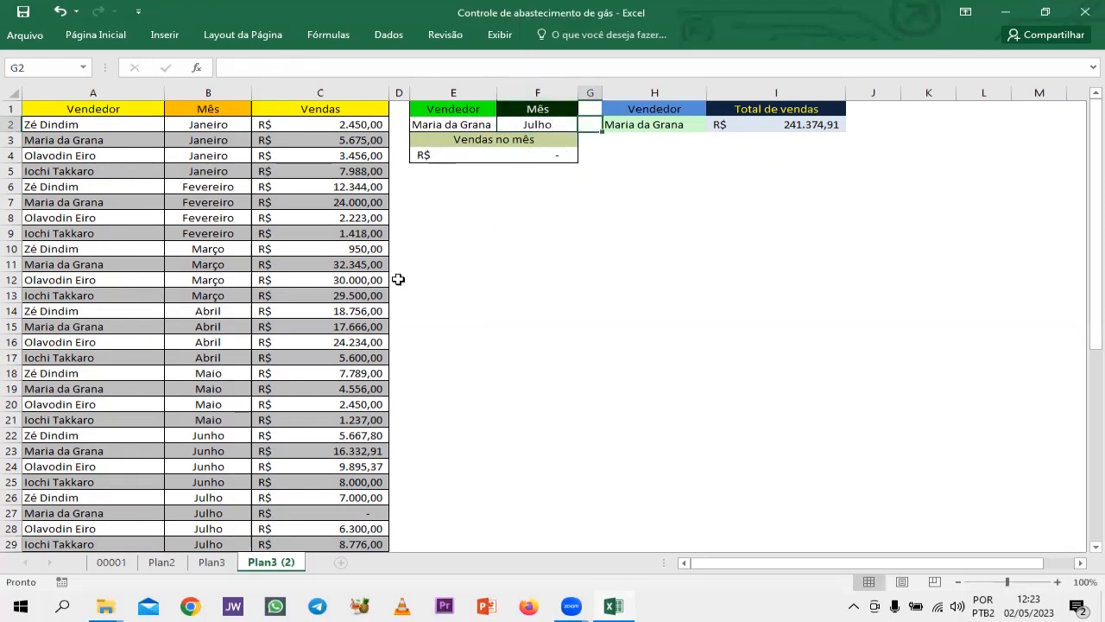
{"action": "scroll", "coordinate": [216, 488], "scroll_direction": "down", "scroll_amount": 1}
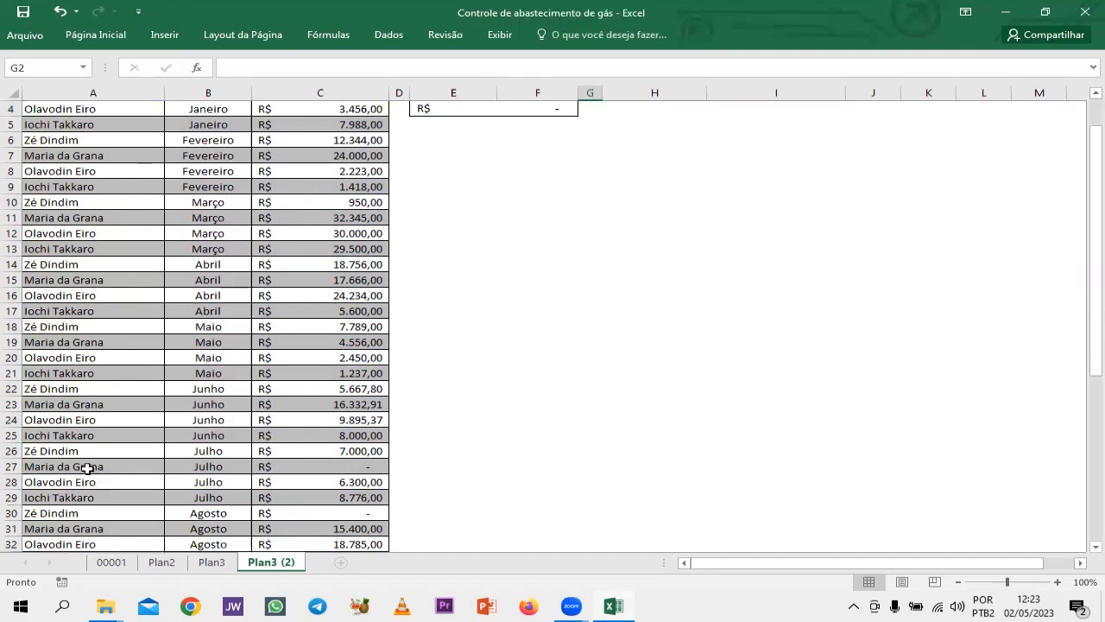
{"action": "scroll", "coordinate": [447, 450], "scroll_direction": "up", "scroll_amount": 1}
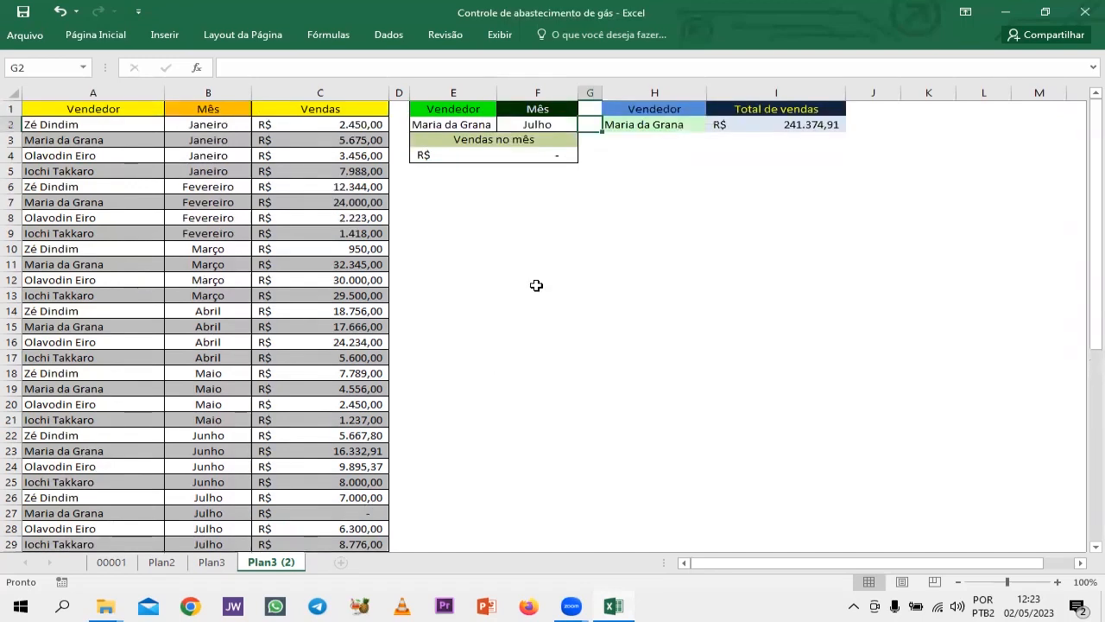
Replace the seller in E2 with the full name of the seller listed in A4.
{"action": "left_click", "coordinate": [448, 128]}
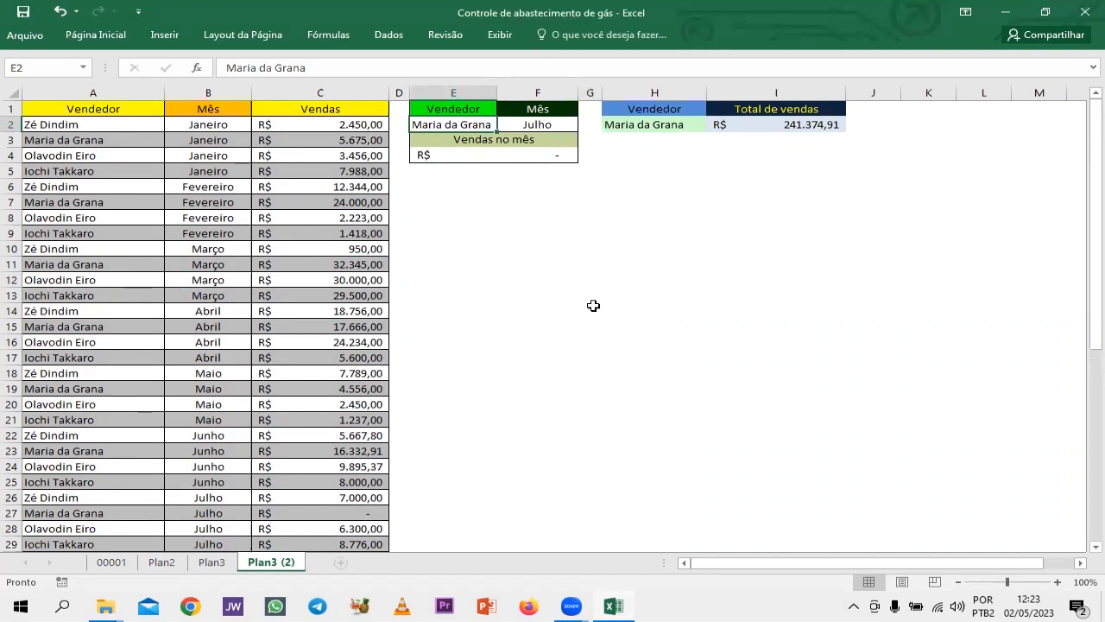
{"action": "type", "text": "Ola"}
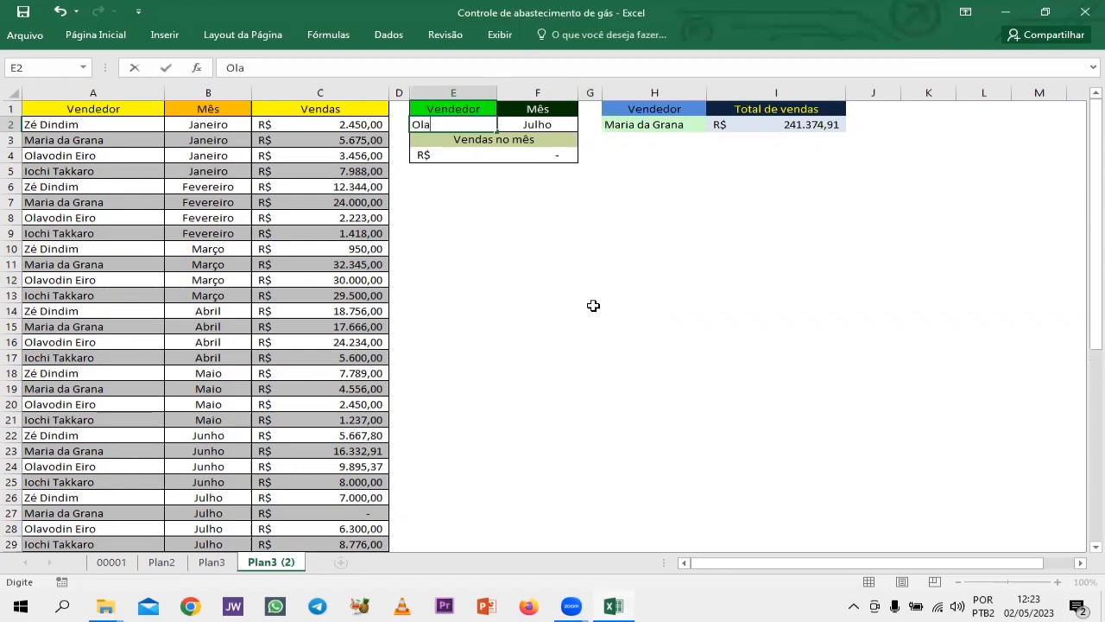
{"action": "type", "text": "vodin Eiro"}
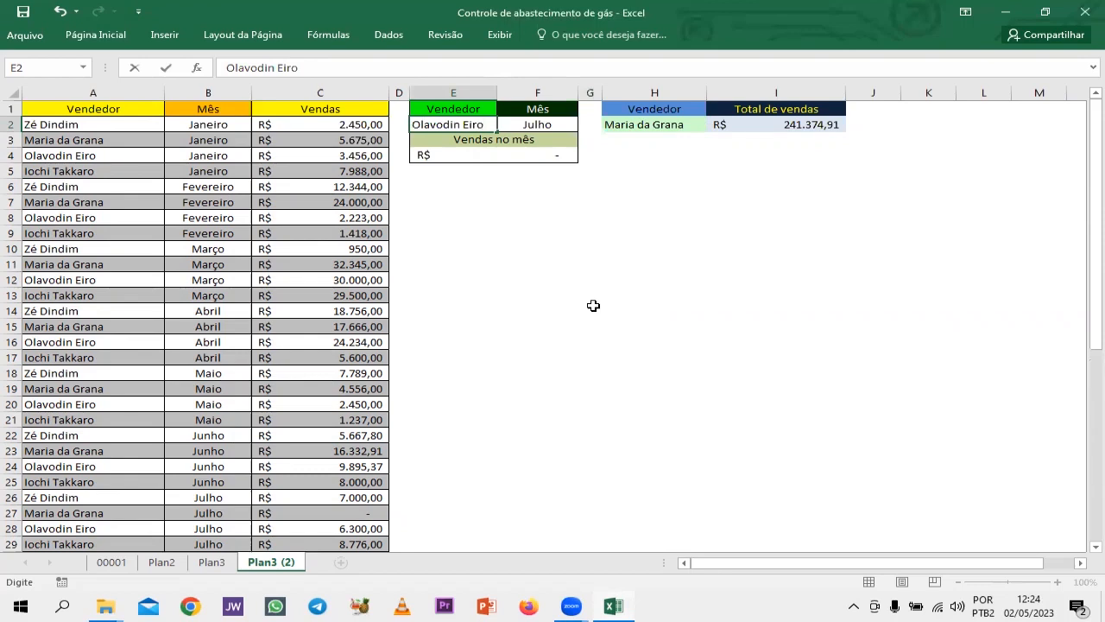
{"action": "key", "text": "Tab"}
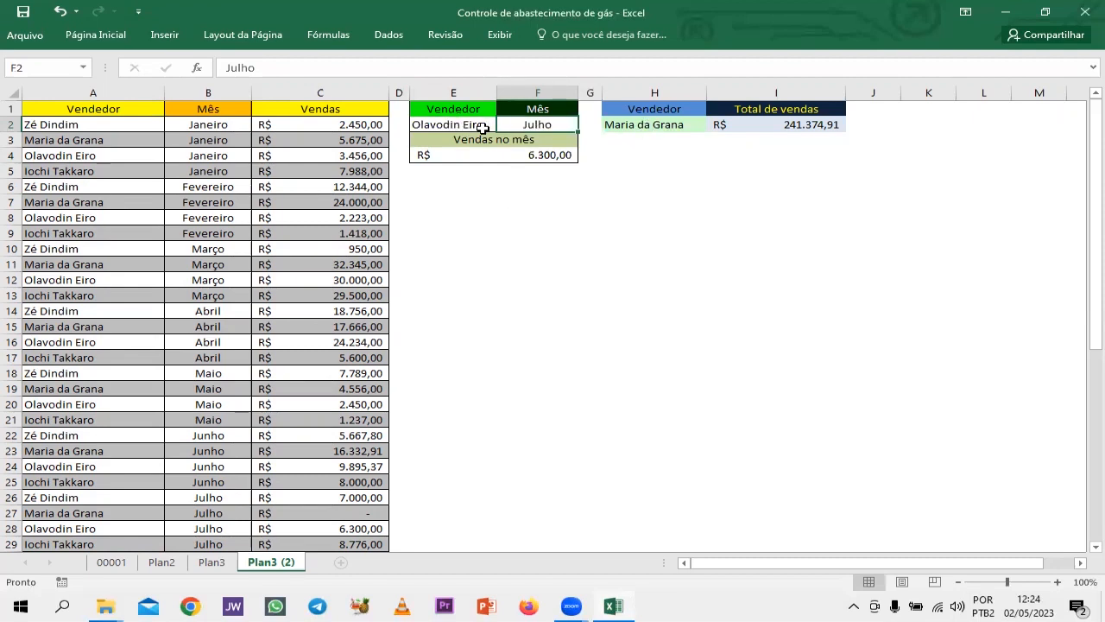
Replace the seller in H2, beside Total de vendas, with the full name of the seller listed in A4.
{"action": "left_click", "coordinate": [643, 125]}
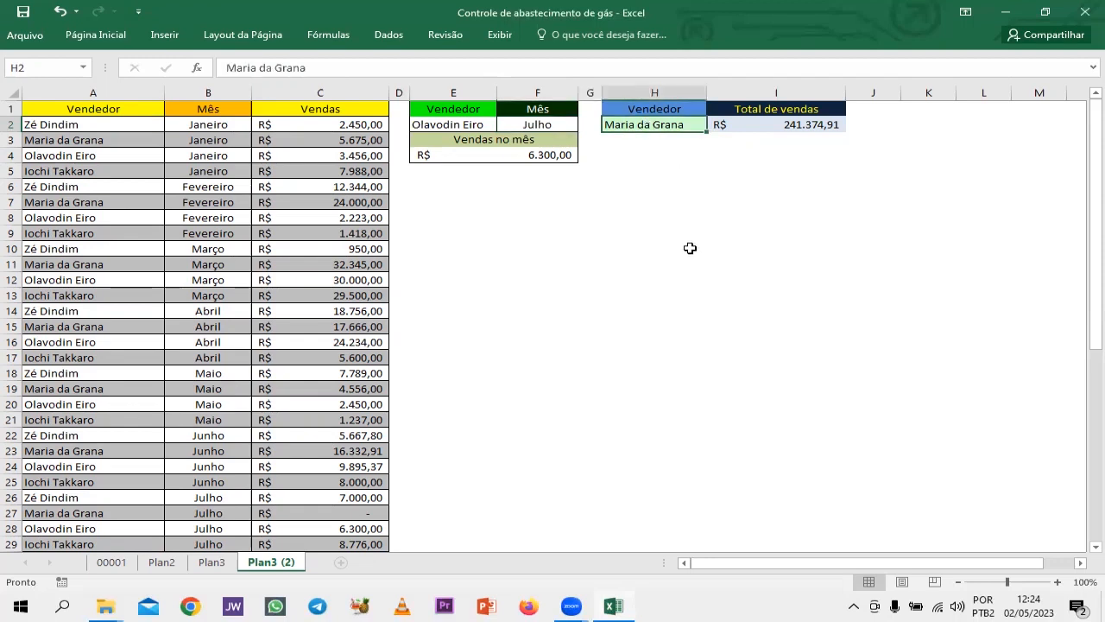
{"action": "type", "text": "Ol"}
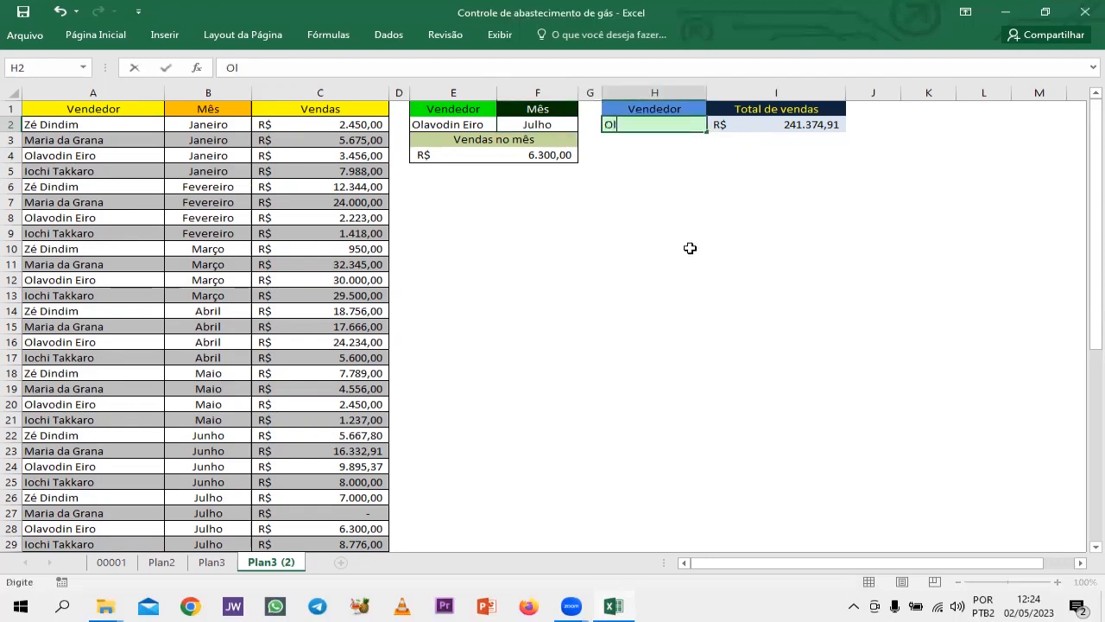
{"action": "type", "text": "avodin Eiro"}
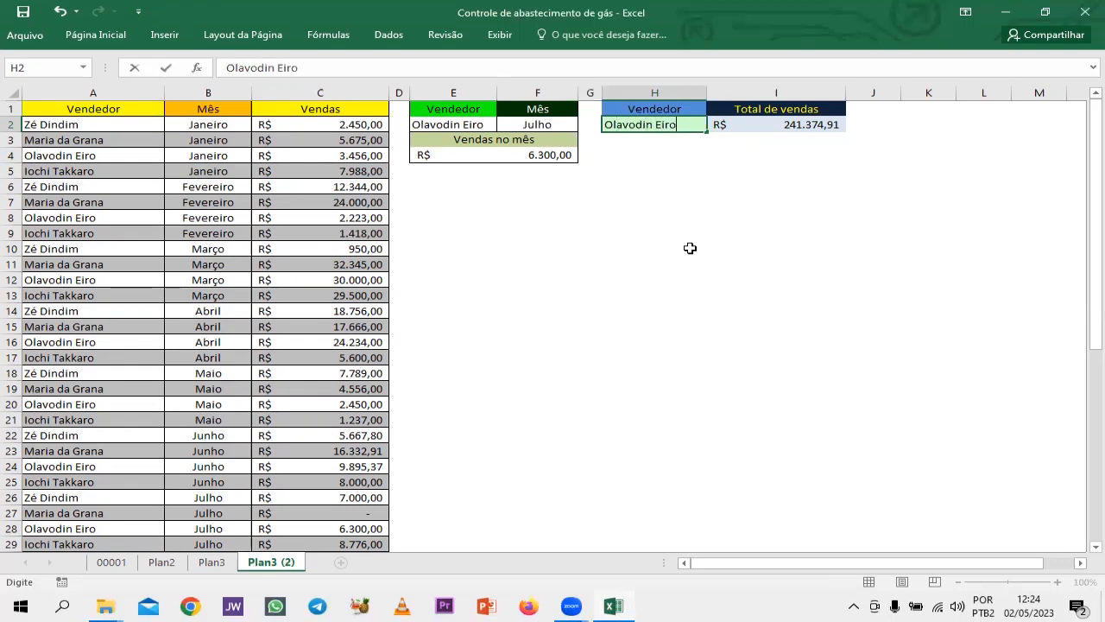
{"action": "key", "text": "Return"}
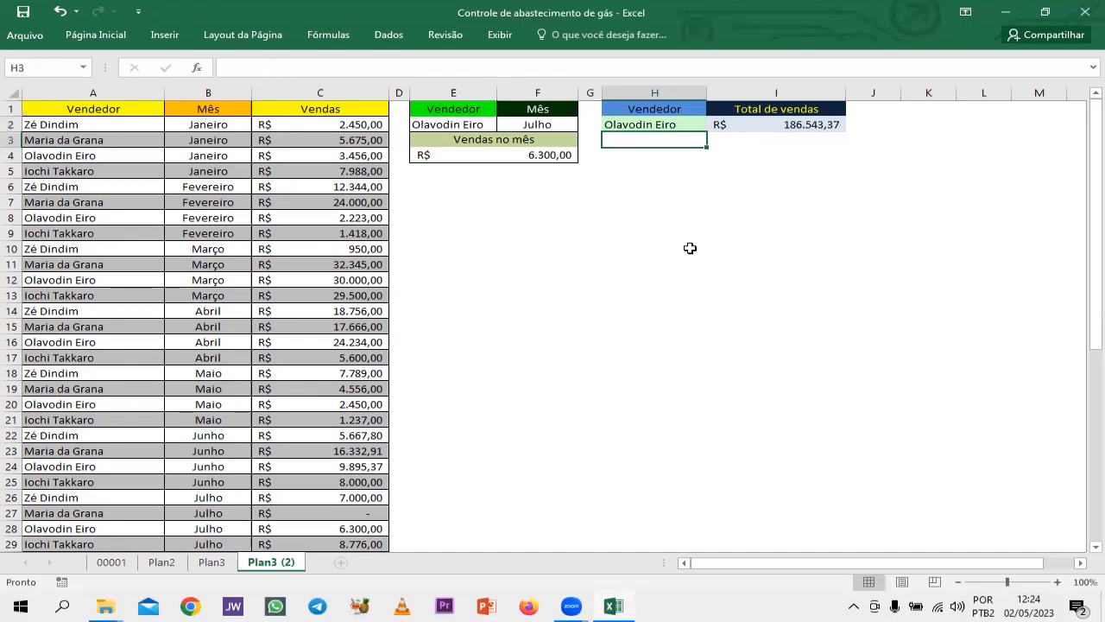
Examine the sales table's rows and the array formula in the merged E4 cell.
{"action": "scroll", "coordinate": [535, 283], "scroll_direction": "down", "scroll_amount": 1}
{"action": "scroll", "coordinate": [538, 285], "scroll_direction": "up", "scroll_amount": 1}
{"action": "scroll", "coordinate": [391, 279], "scroll_direction": "down", "scroll_amount": 2}
{"action": "scroll", "coordinate": [371, 294], "scroll_direction": "up", "scroll_amount": 2}
{"action": "scroll", "coordinate": [278, 517], "scroll_direction": "down", "scroll_amount": 5}
{"action": "scroll", "coordinate": [176, 353], "scroll_direction": "up", "scroll_amount": 5}
{"action": "left_click", "coordinate": [492, 161]}
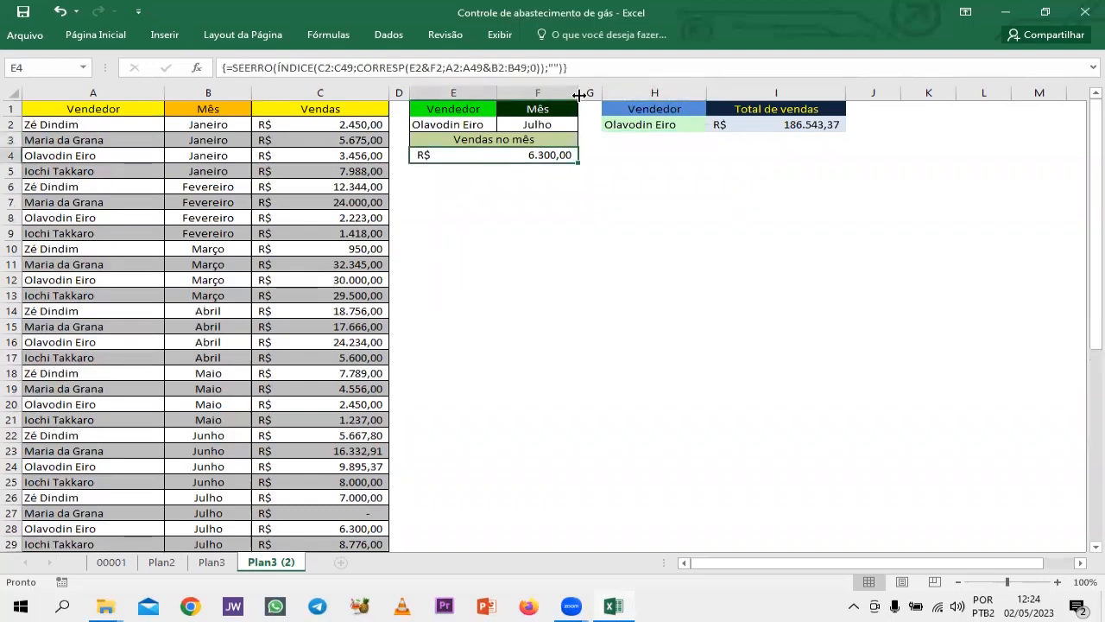
{"action": "left_click", "coordinate": [622, 407]}
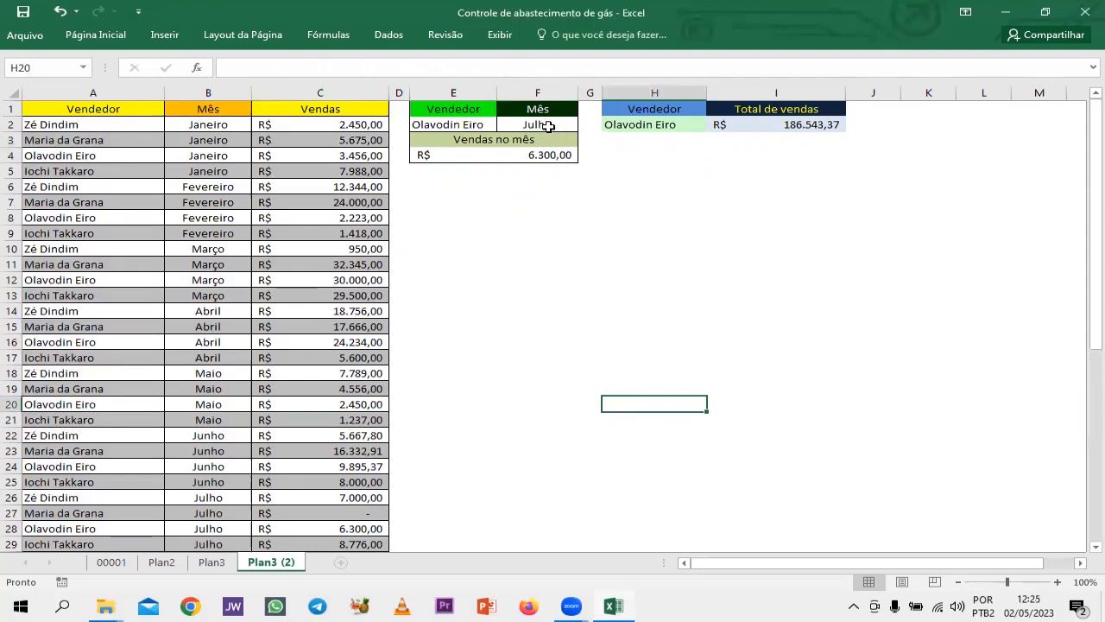
{"action": "left_click", "coordinate": [528, 157]}
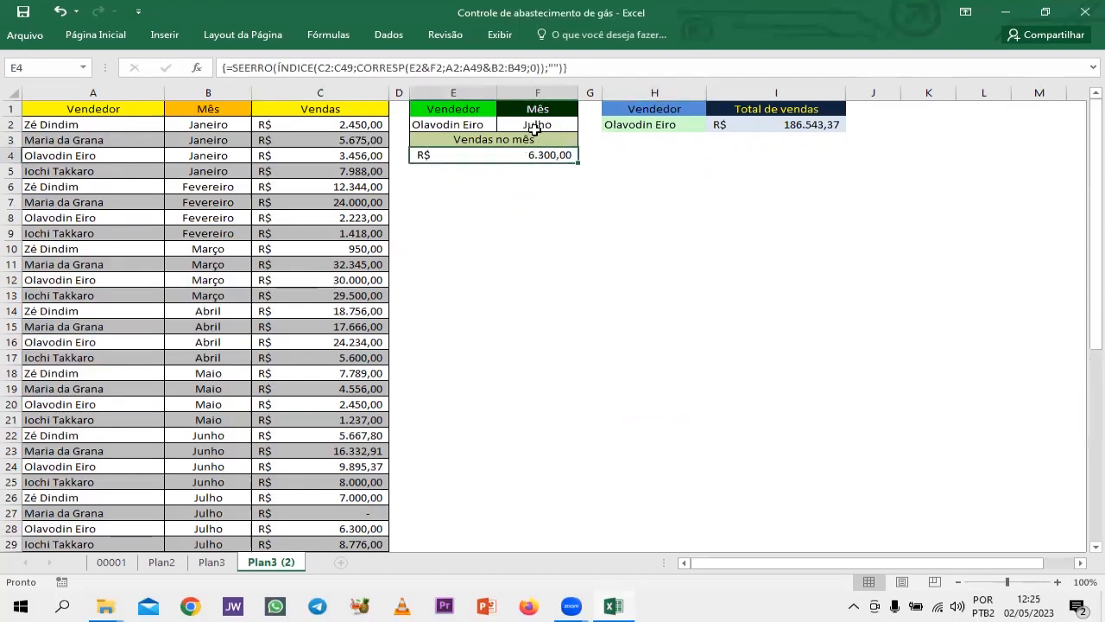
Clear the month in F2 and the seller in E2 to test the formula in E4 with blank criteria.
{"action": "left_click", "coordinate": [535, 126]}
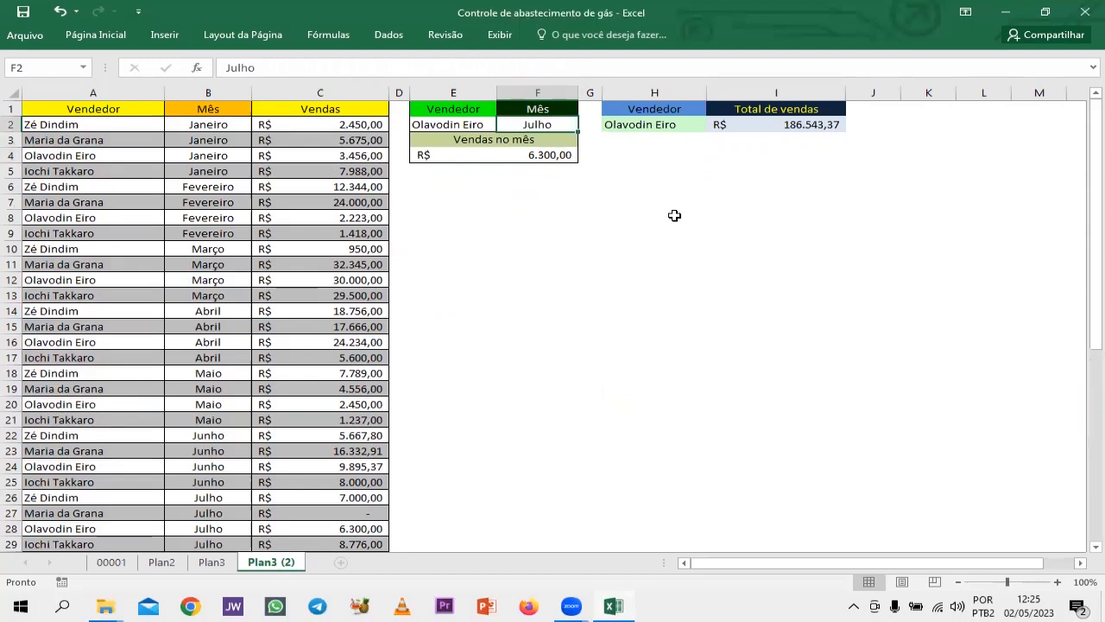
{"action": "key", "text": "Delete"}
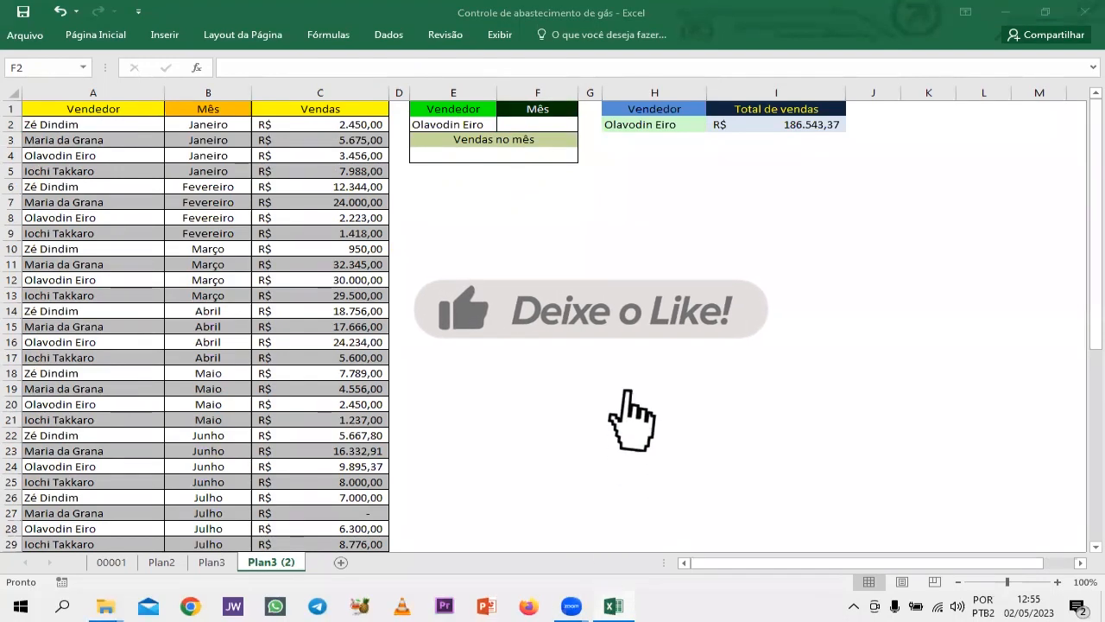
{"action": "left_click", "coordinate": [536, 128]}
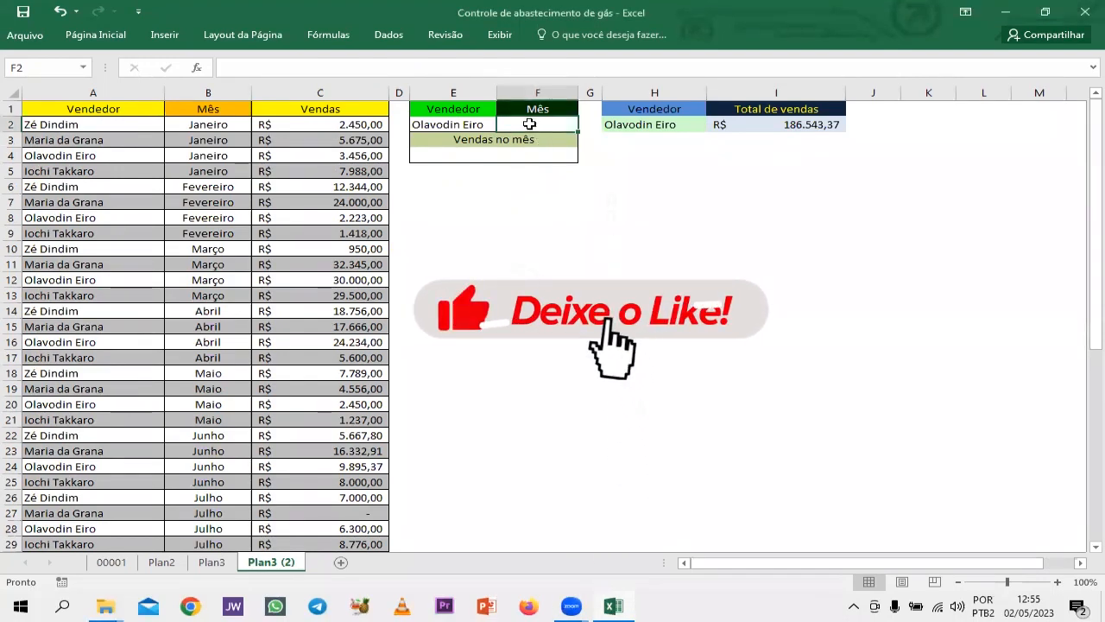
{"action": "left_click", "coordinate": [474, 128]}
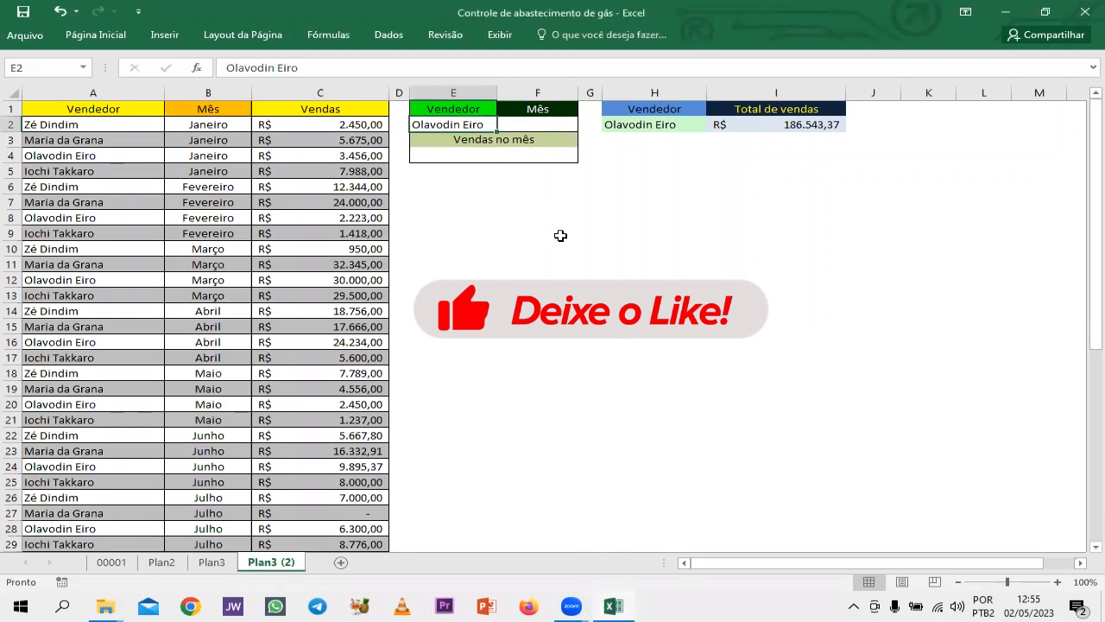
{"action": "left_click", "coordinate": [536, 154]}
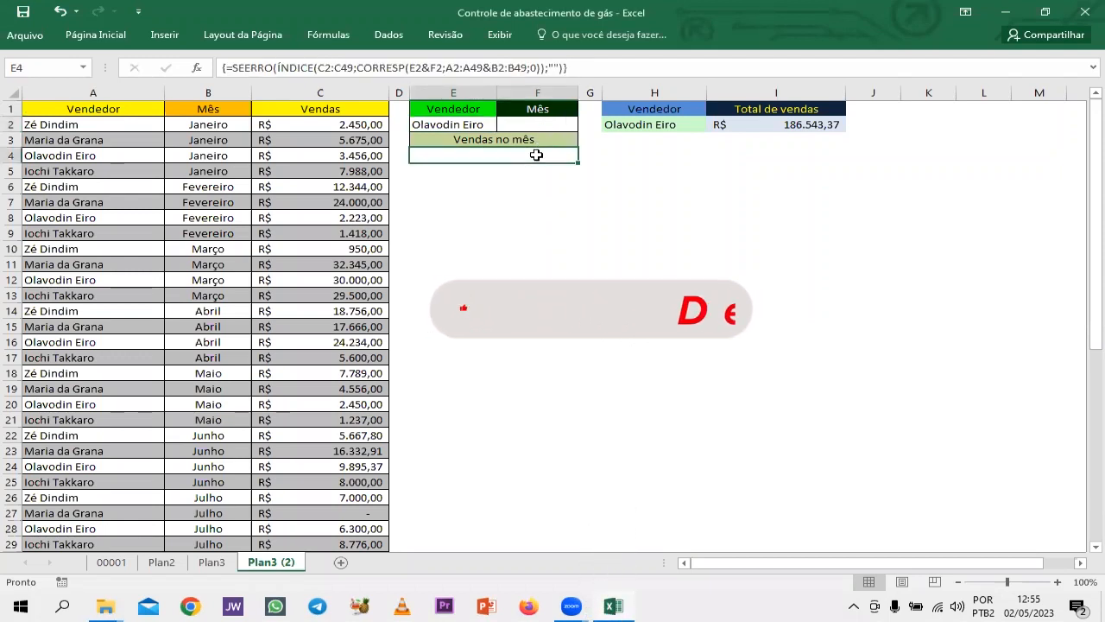
{"action": "left_click", "coordinate": [458, 124]}
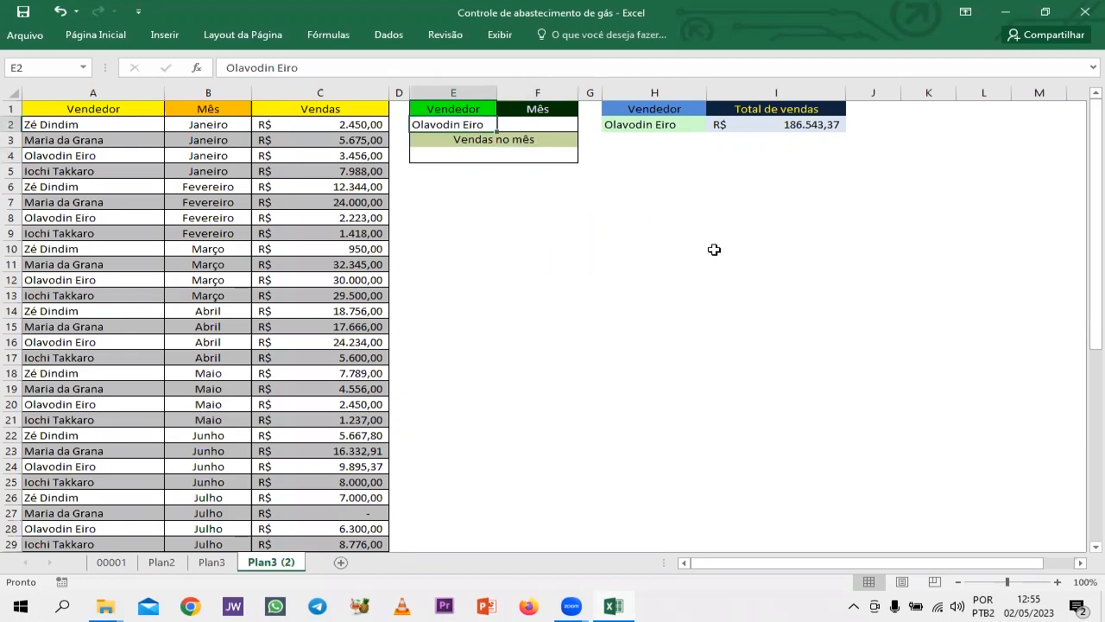
{"action": "key", "text": "Delete"}
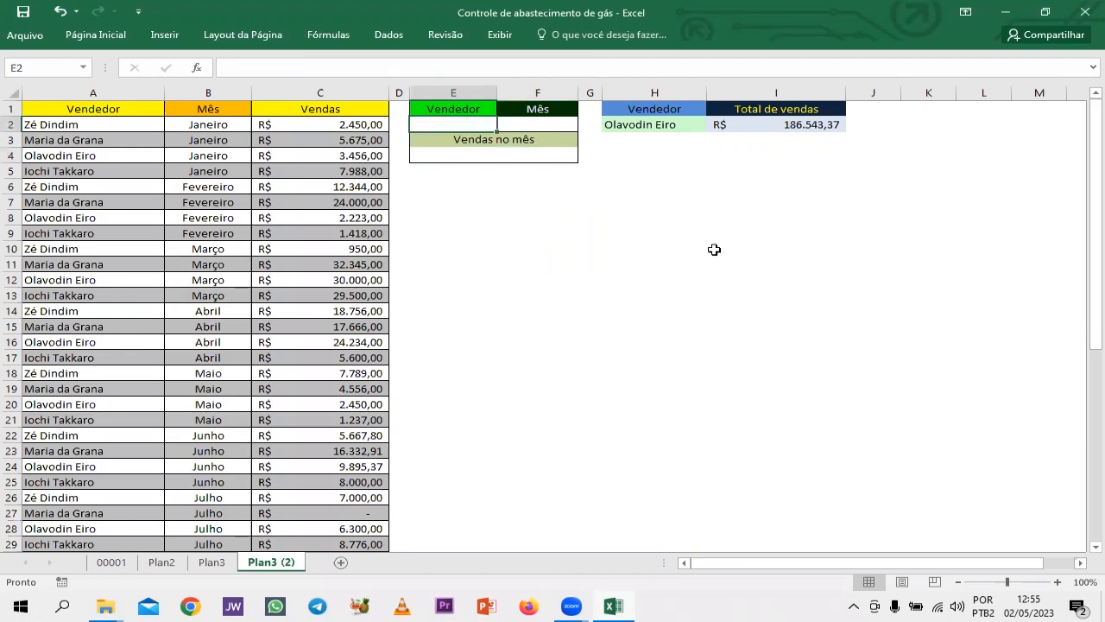
Try to set the SEERRO fallback in merged cell E4's array formula to "SEM DADOS PRA EXIBIR".
{"action": "left_click", "coordinate": [552, 158]}
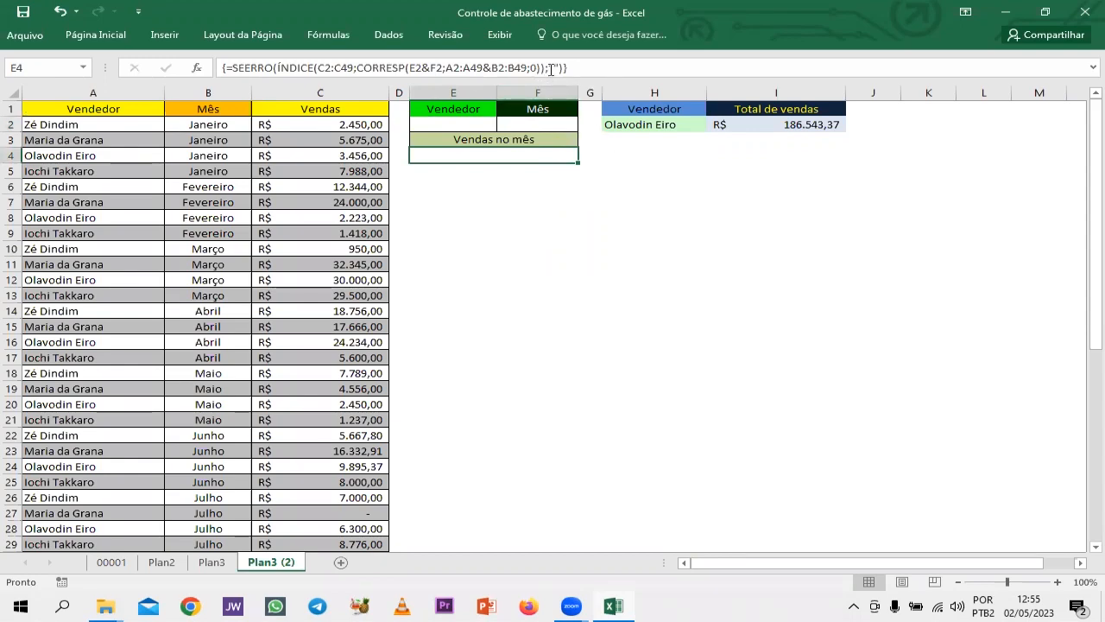
{"action": "left_click", "coordinate": [555, 68]}
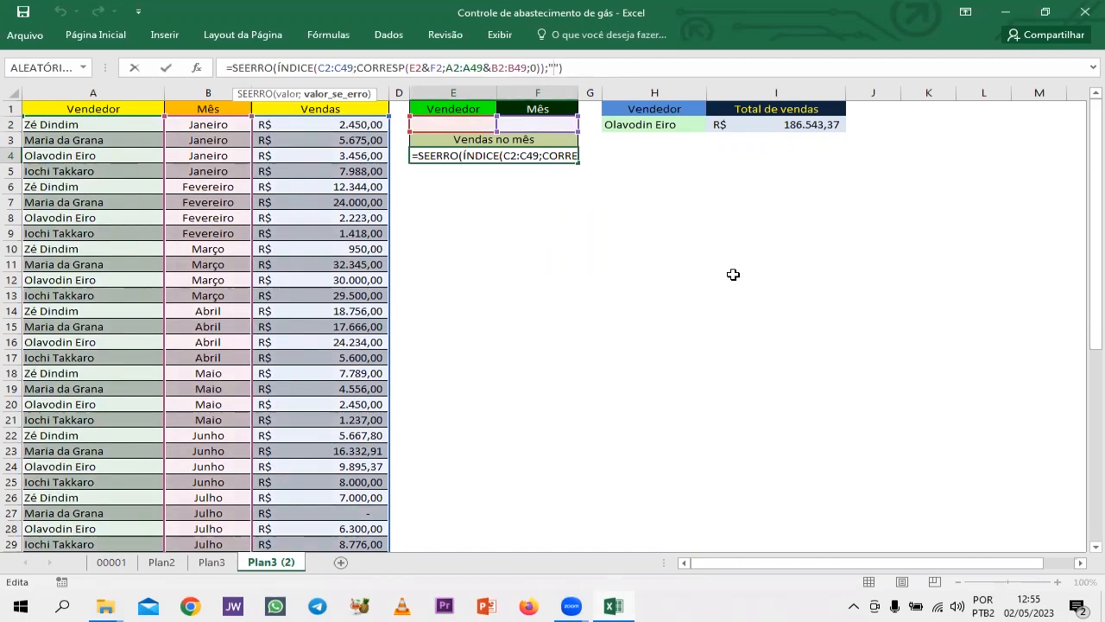
{"action": "key", "text": "ctrl+shift+Return"}
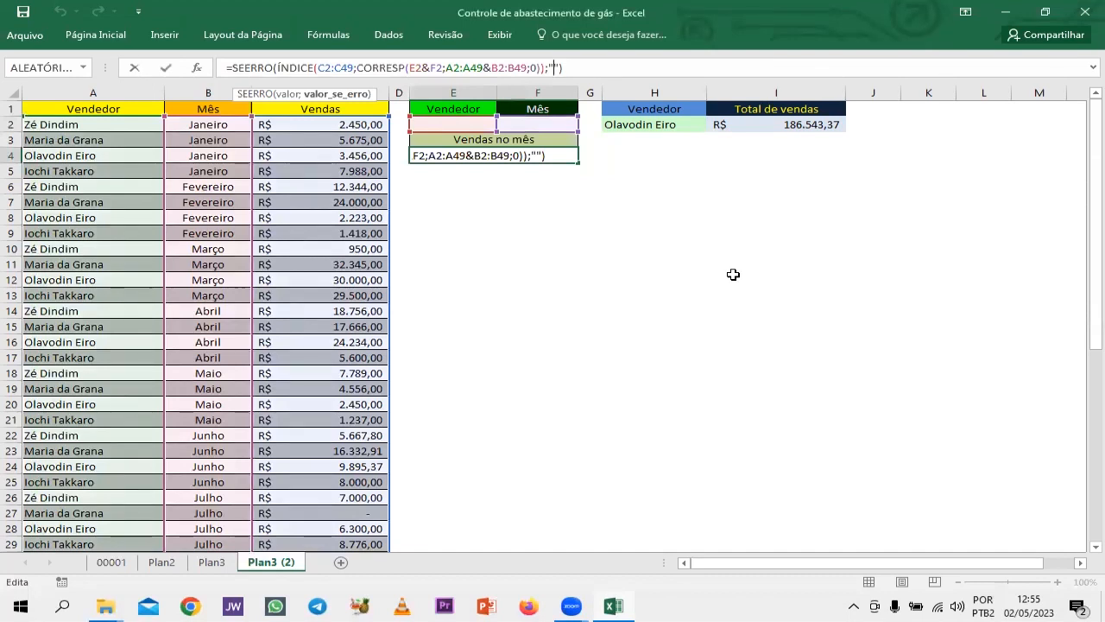
{"action": "type", "text": "SEM DADOS "}
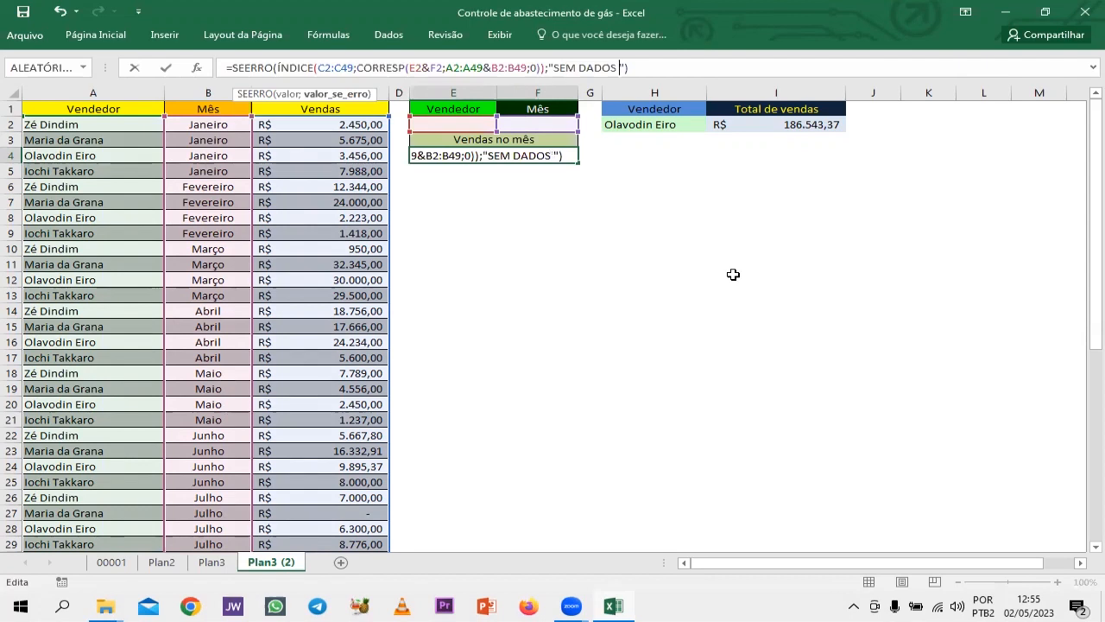
{"action": "type", "text": "PRA EXI"}
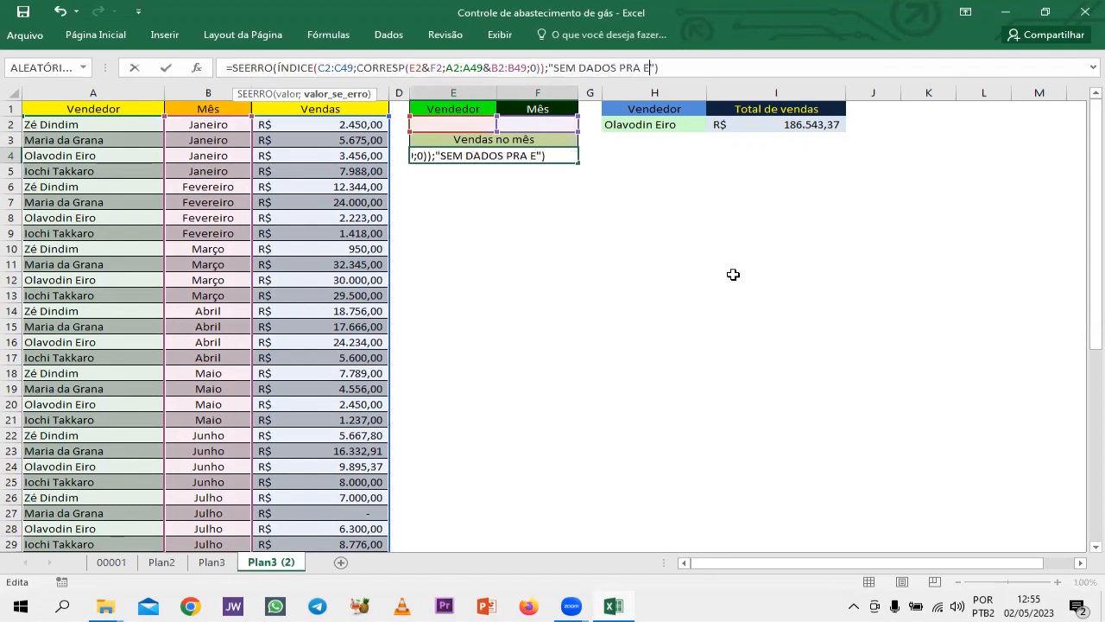
{"action": "type", "text": "BIR"}
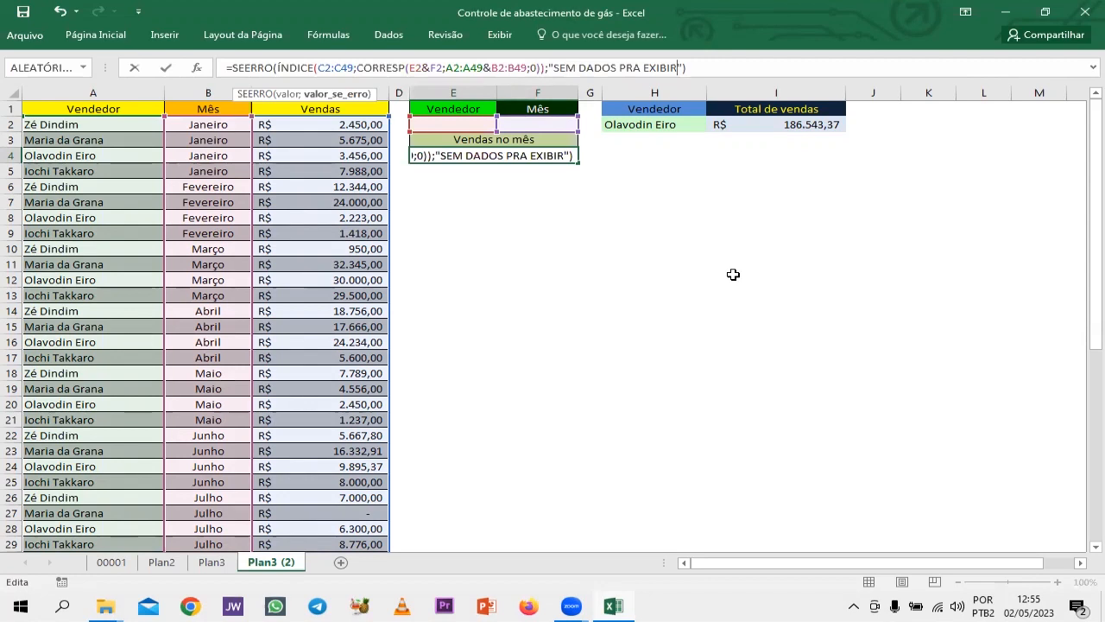
{"action": "key", "text": "ctrl+shift+Return"}
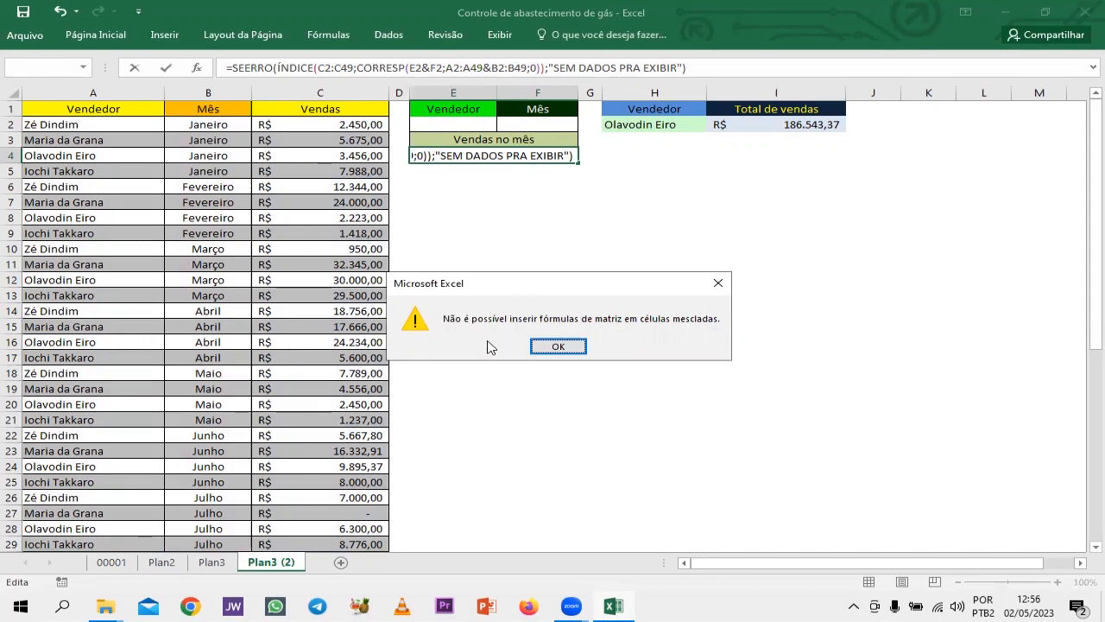
{"action": "left_click", "coordinate": [542, 347]}
{"action": "key", "text": "Escape"}
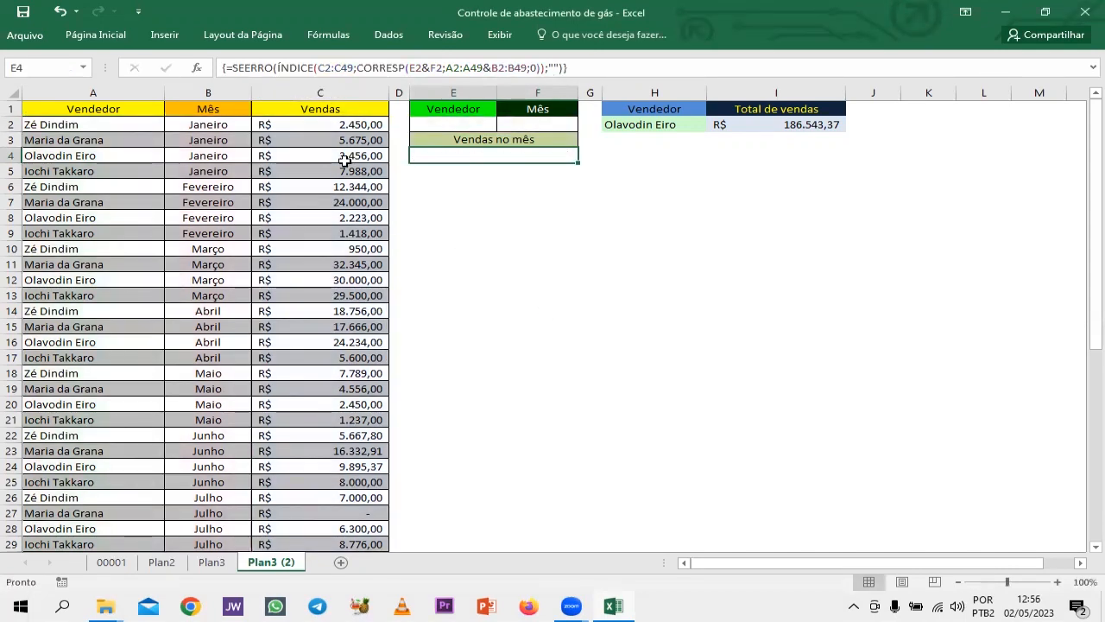
Unmerge the result cell below Vendas no mês into separate cells E4 and F4.
{"action": "left_click", "coordinate": [96, 35]}
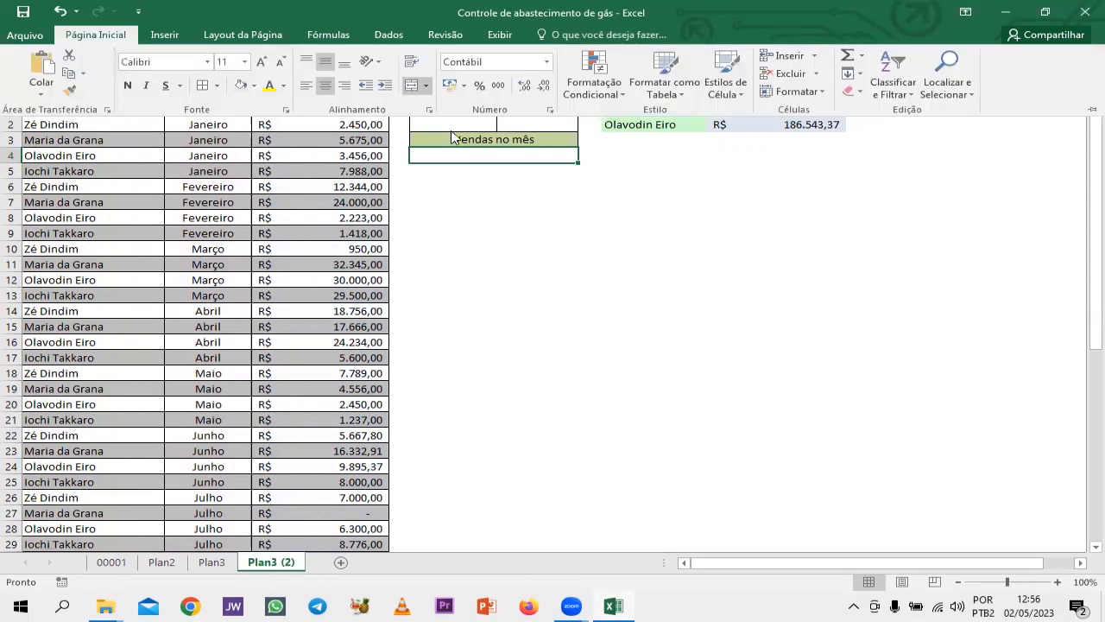
{"action": "left_click", "coordinate": [412, 89]}
{"action": "left_click", "coordinate": [466, 180]}
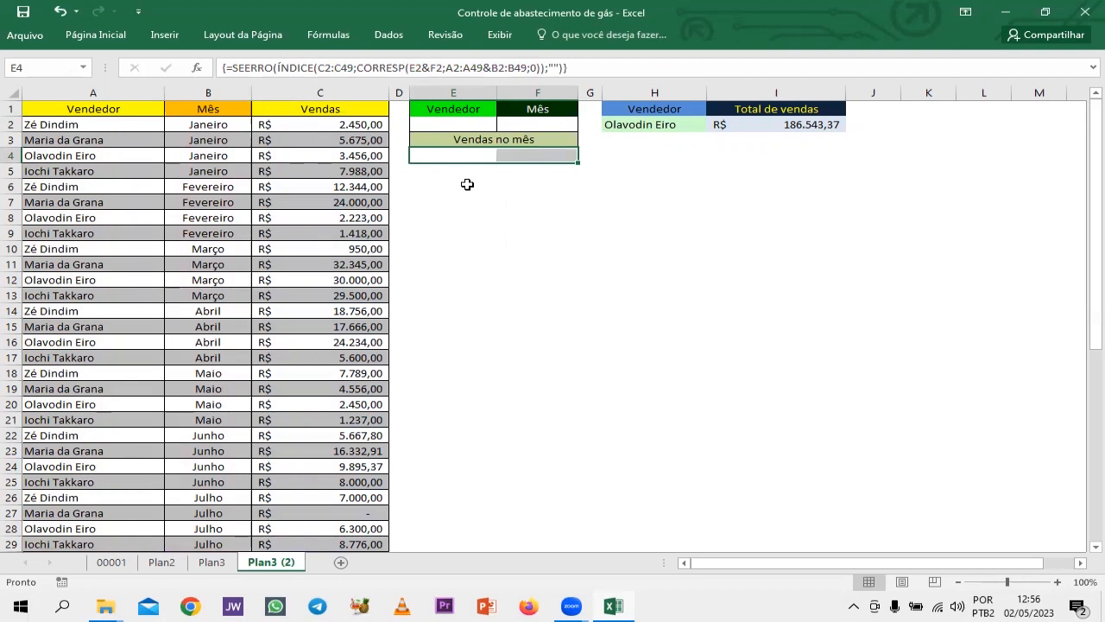
Set the SEERRO fallback in E4 to "SEM DADOS PARA EXIBIR" and enter it as an array formula.
{"action": "left_click", "coordinate": [465, 155]}
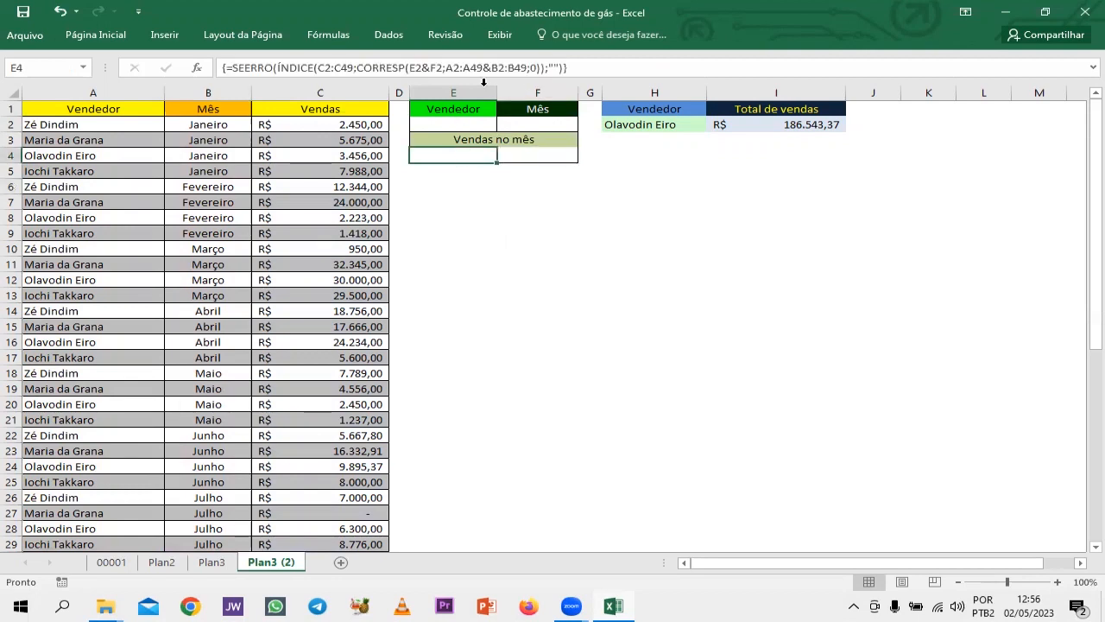
{"action": "left_click", "coordinate": [550, 69]}
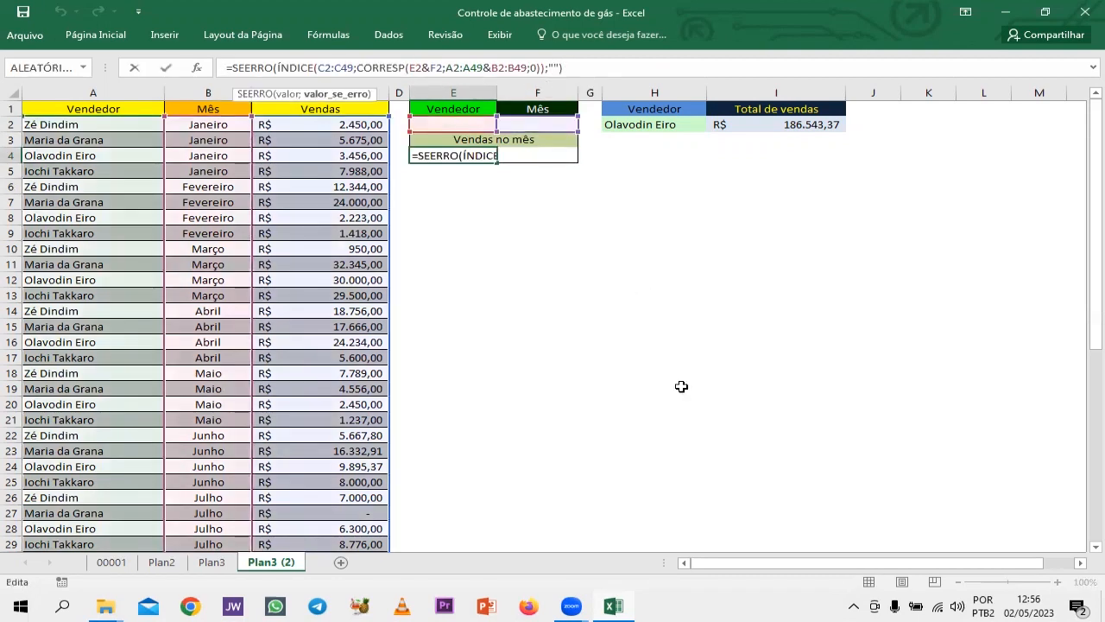
{"action": "type", "text": "SE"}
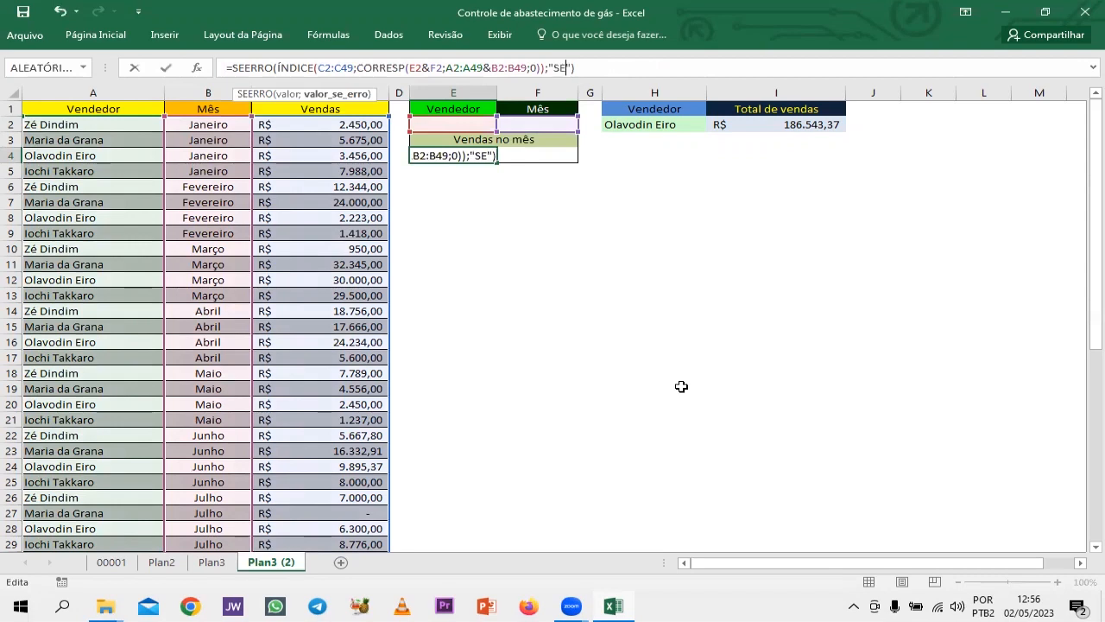
{"action": "type", "text": "M DADOS "}
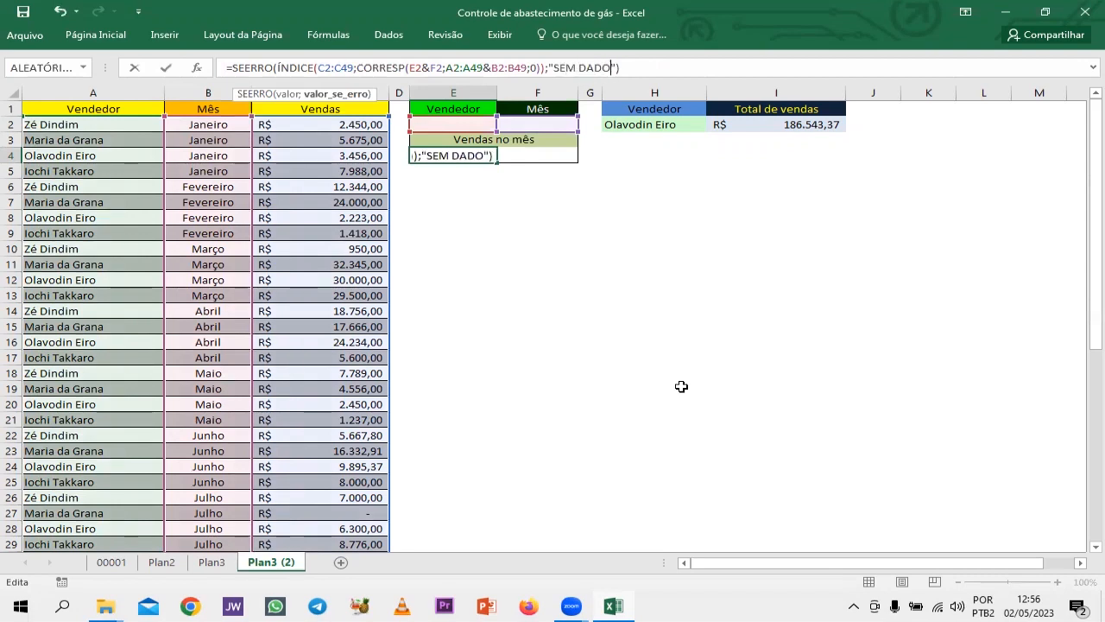
{"action": "type", "text": "PARA EX"}
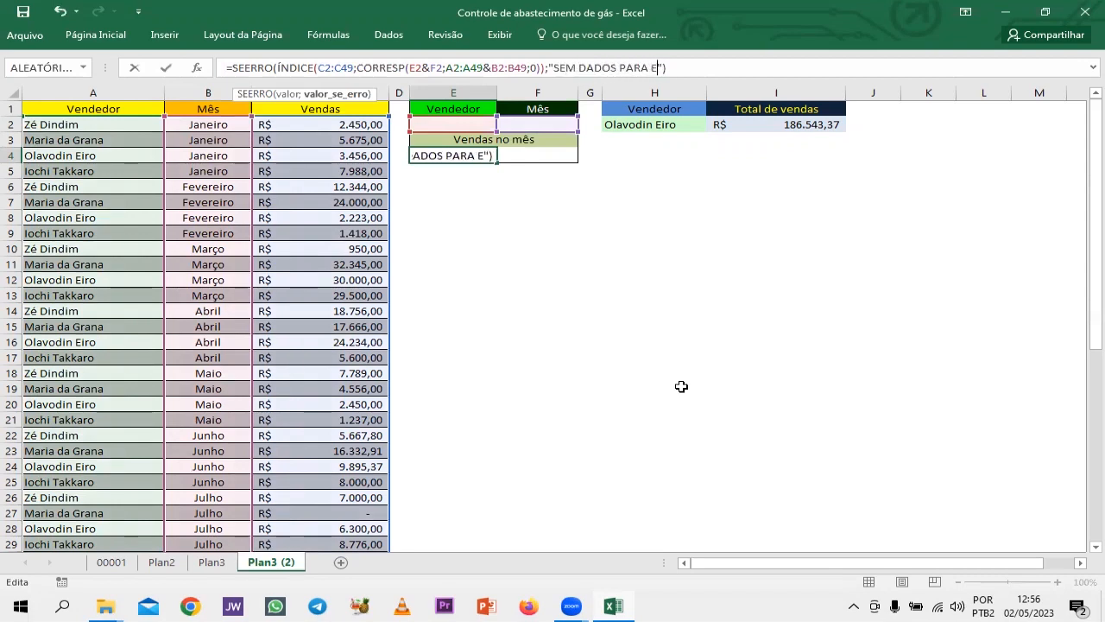
{"action": "type", "text": "IBIR"}
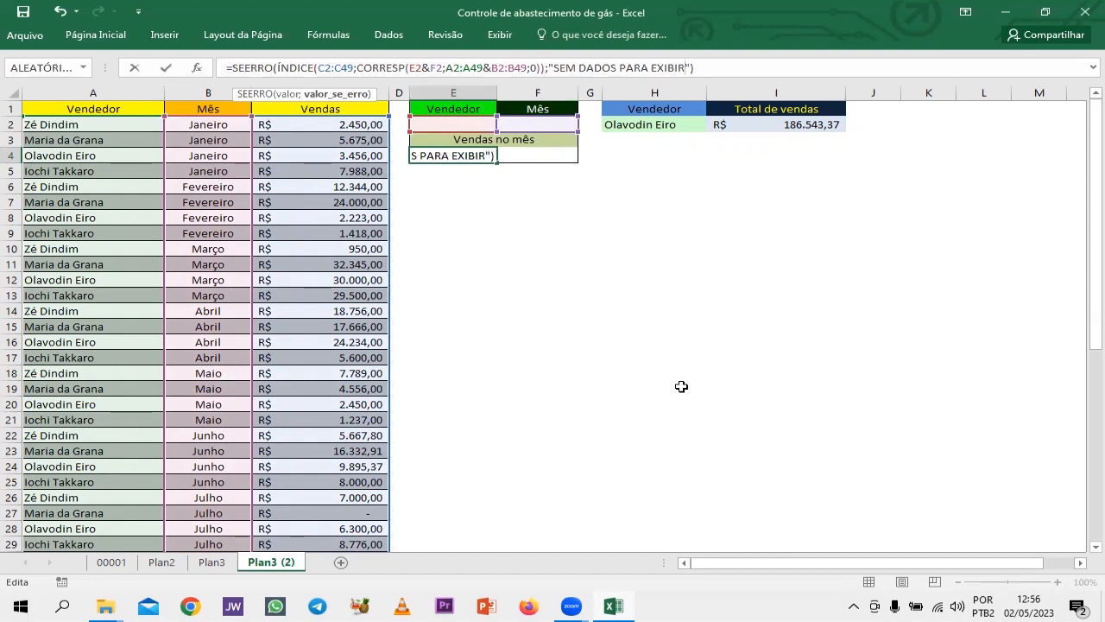
{"action": "key", "text": "ctrl+shift+Return"}
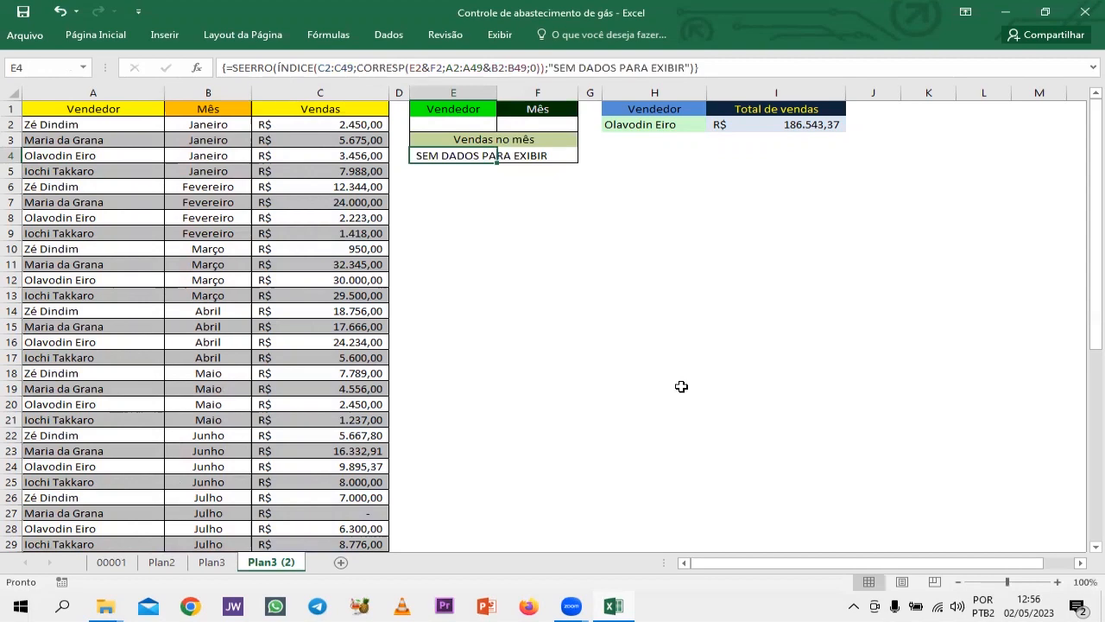
Merge and center cells E4:F4 below Vendas no mês.
{"action": "key", "text": "shift+Right"}
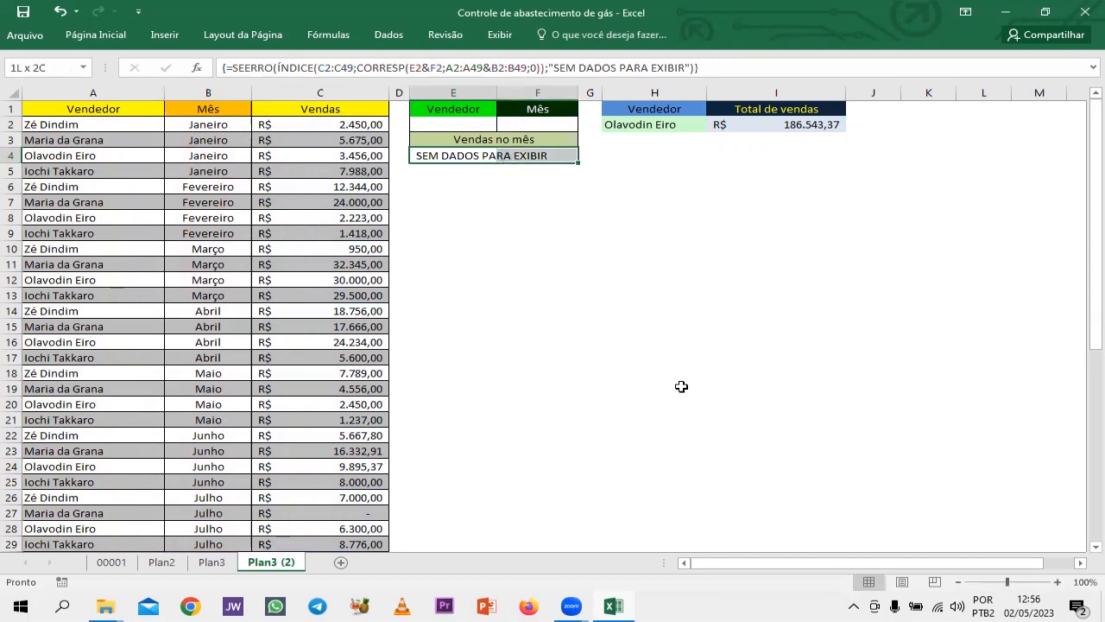
{"action": "left_click", "coordinate": [109, 36]}
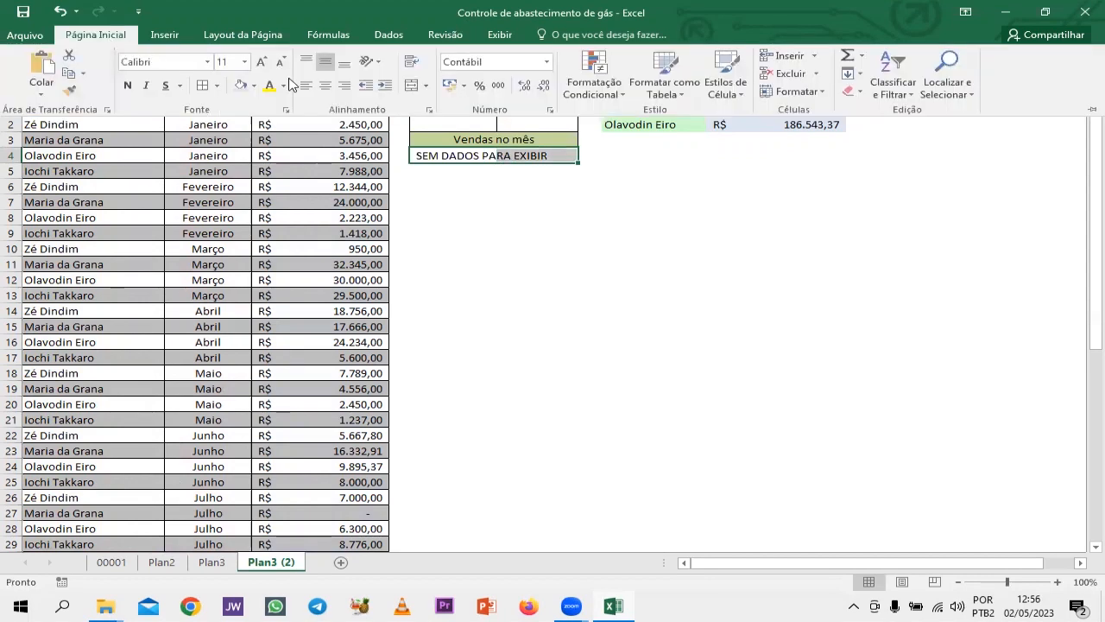
{"action": "left_click", "coordinate": [414, 86]}
{"action": "left_click", "coordinate": [619, 233]}
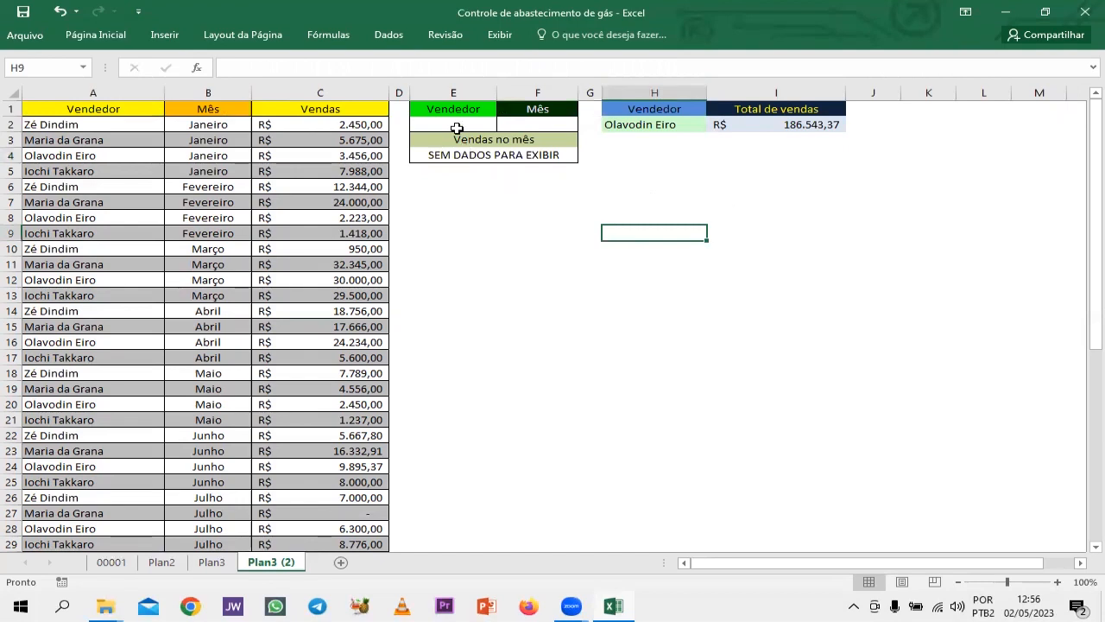
Enter the full name of the seller listed in A5 as the Vendedor criterion in E2.
{"action": "left_click", "coordinate": [456, 124]}
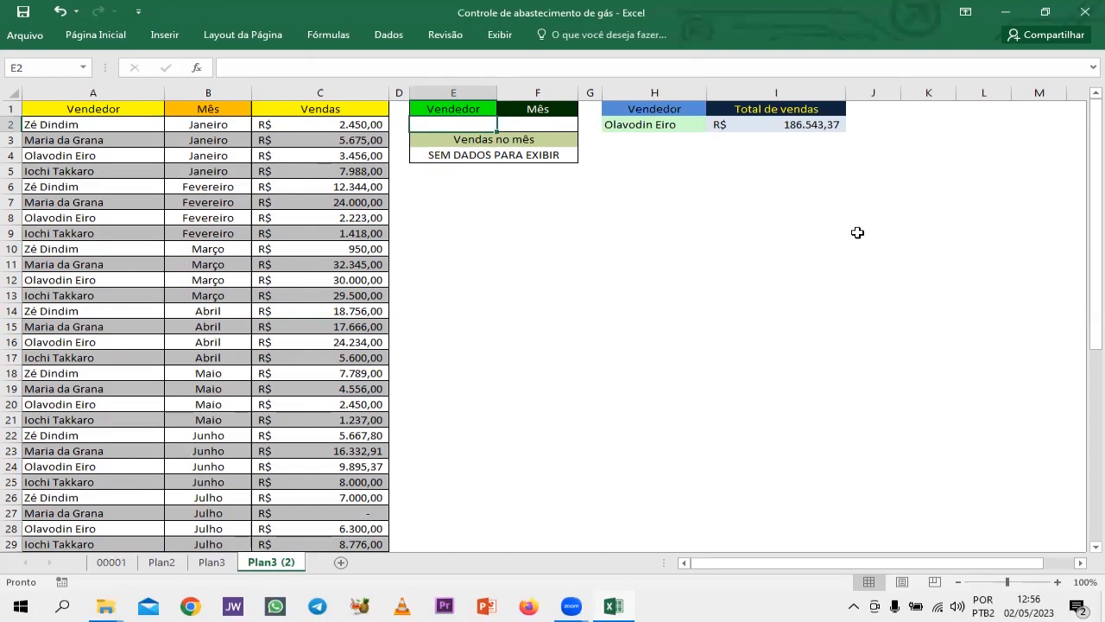
{"action": "type", "text": "Ioc"}
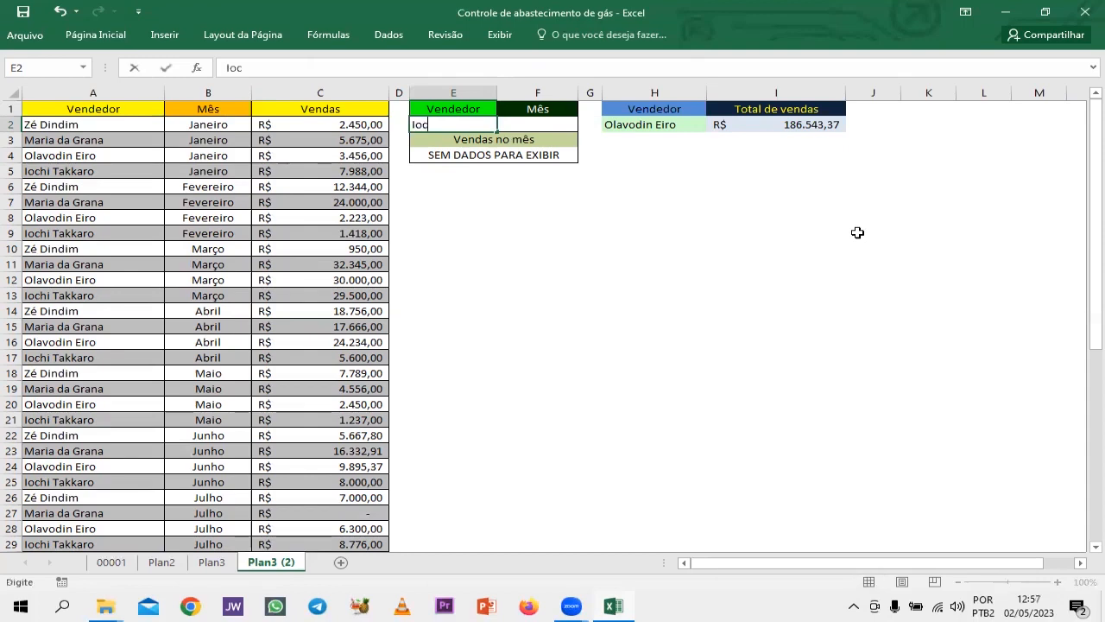
{"action": "type", "text": "hi Takkaro"}
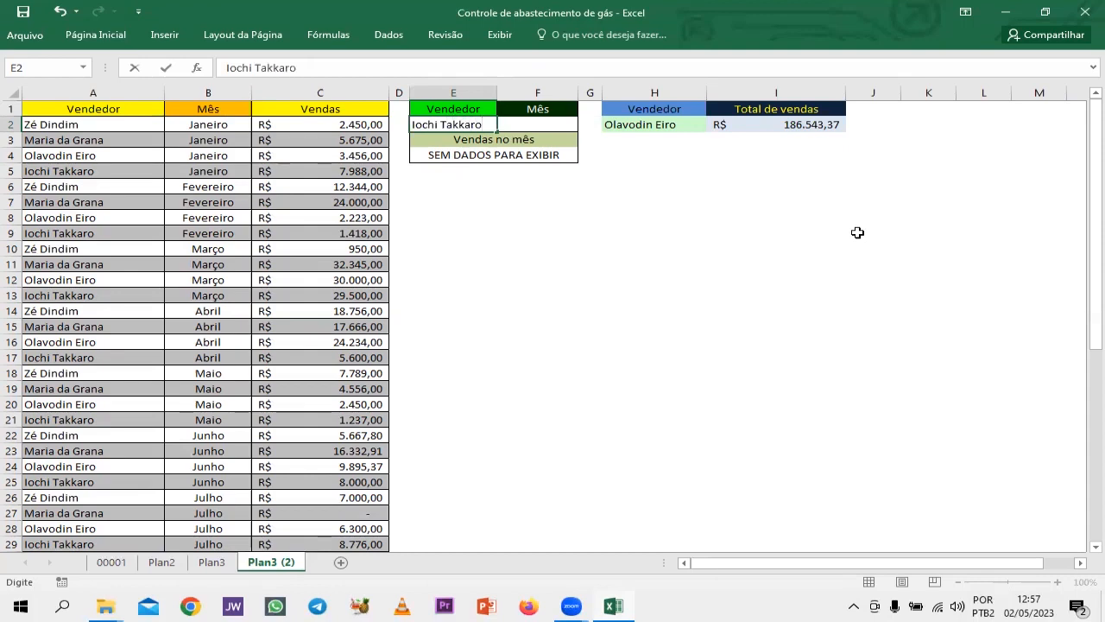
{"action": "key", "text": "Tab"}
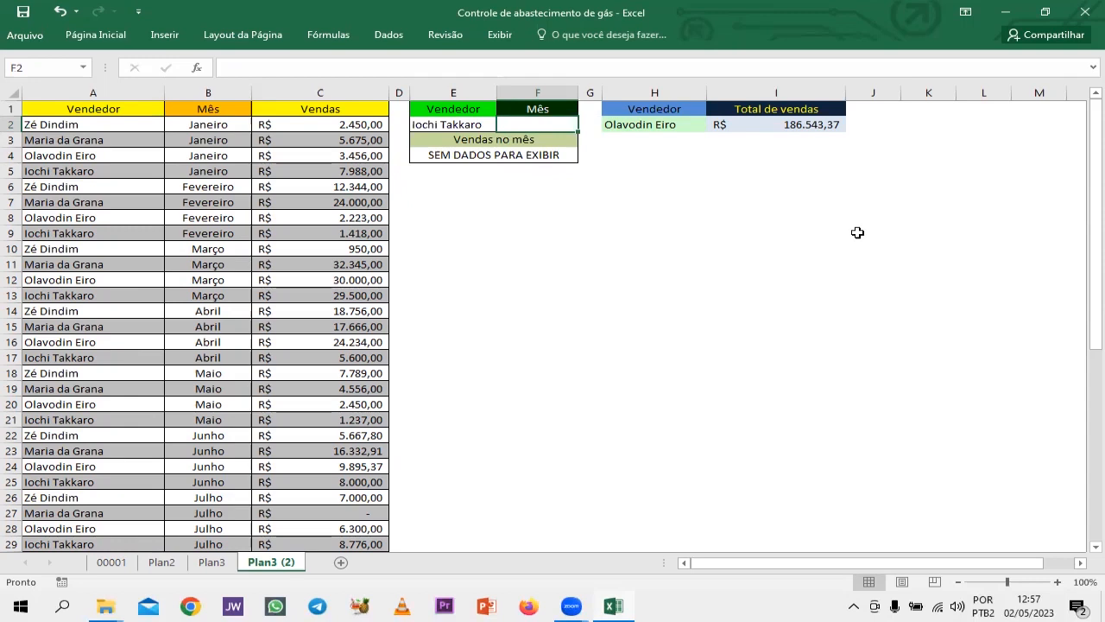
Enter Janeiro as the Mês criterion in F2 to test the monthly sales formula in E4.
{"action": "type", "text": "Jane"}
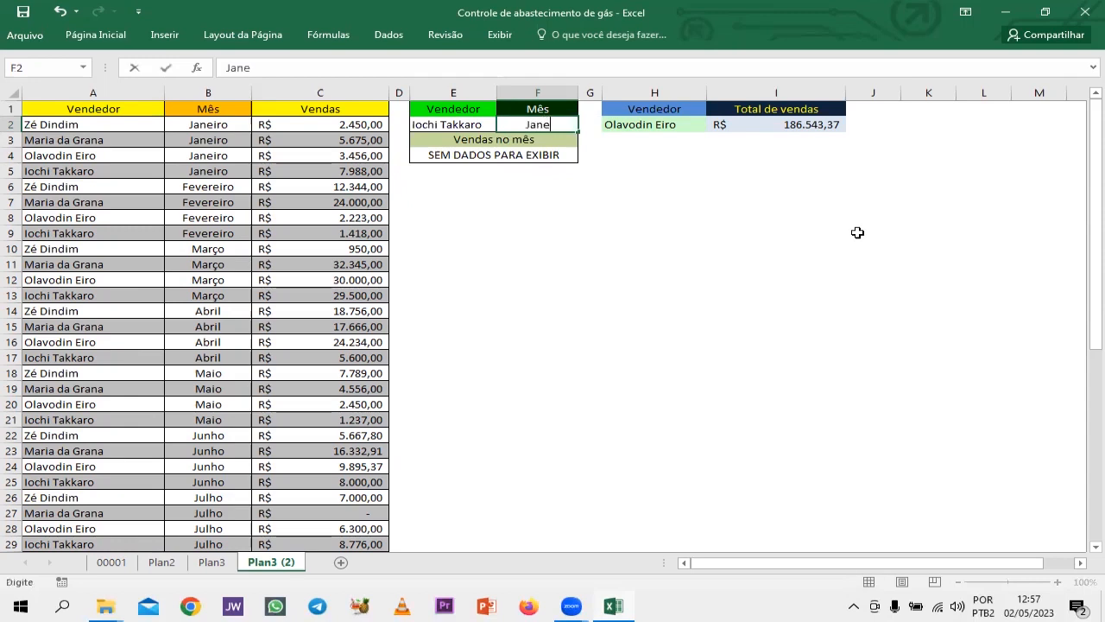
{"action": "type", "text": "iro"}
{"action": "key", "text": "Return"}
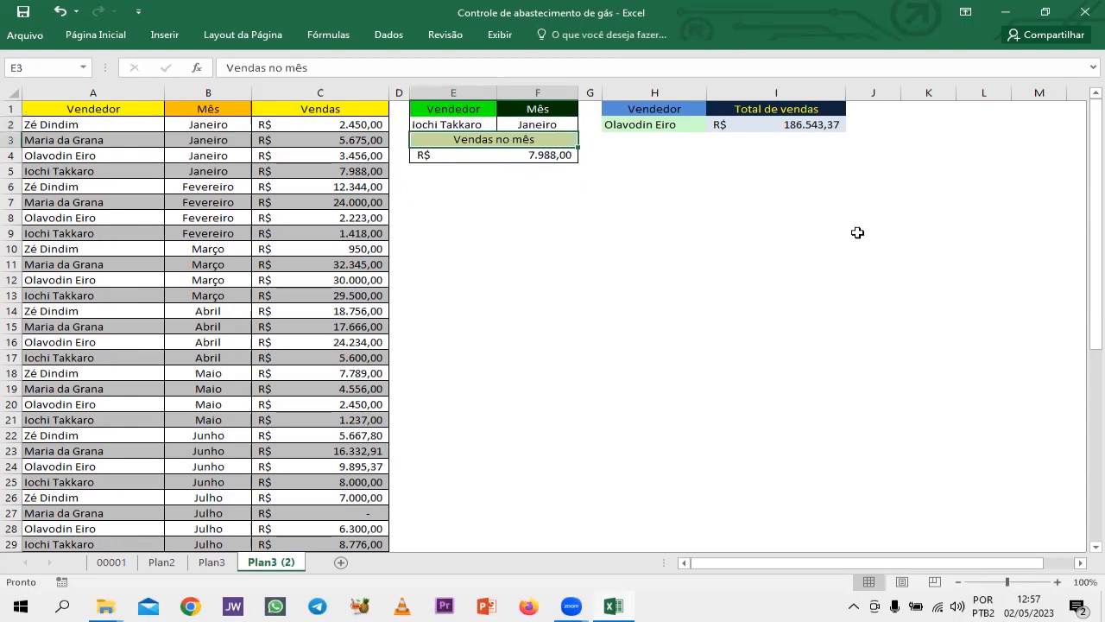
{"action": "key", "text": "Return"}
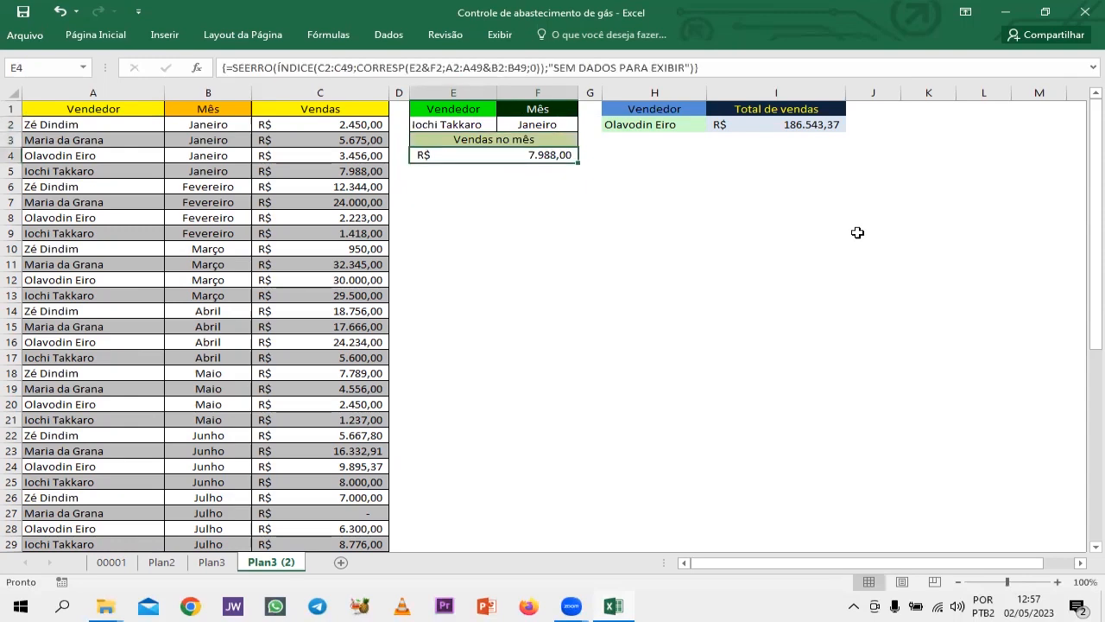
{"action": "key", "text": "Return"}
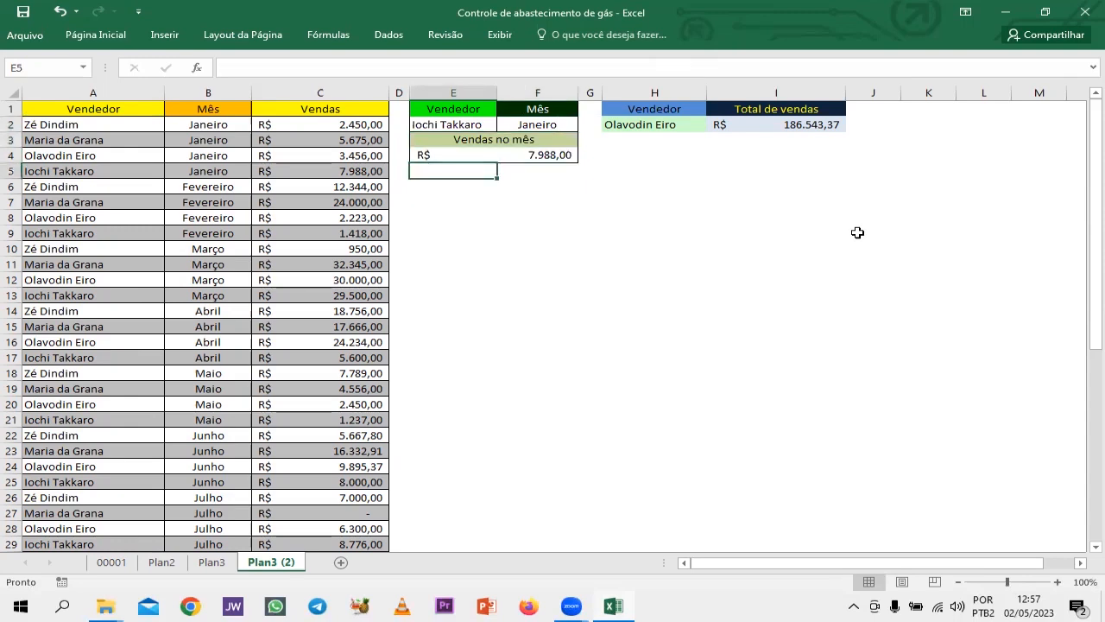
{"action": "key", "text": "Return"}
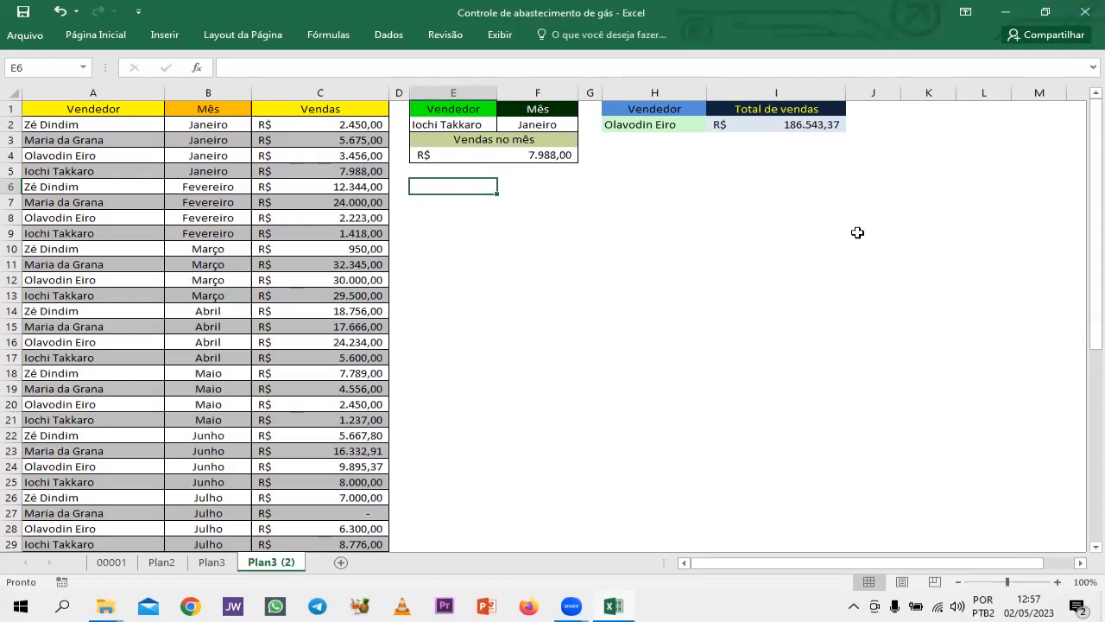
Freeze the panes above row 6 so that rows 1 to 5 stay visible while the sales table scrolls.
{"action": "scroll", "coordinate": [739, 236], "scroll_direction": "down", "scroll_amount": 1}
{"action": "scroll", "coordinate": [740, 237], "scroll_direction": "up", "scroll_amount": 1}
{"action": "left_click", "coordinate": [71, 185]}
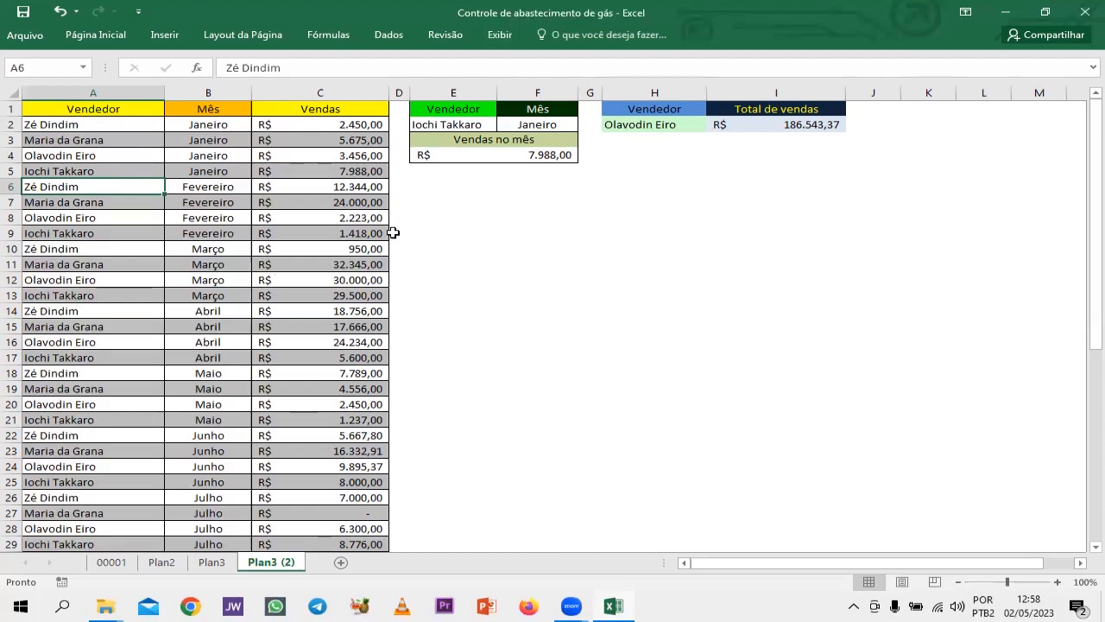
{"action": "scroll", "coordinate": [393, 233], "scroll_direction": "down", "scroll_amount": 4}
{"action": "scroll", "coordinate": [393, 233], "scroll_direction": "up", "scroll_amount": 4}
{"action": "scroll", "coordinate": [393, 233], "scroll_direction": "down", "scroll_amount": 12}
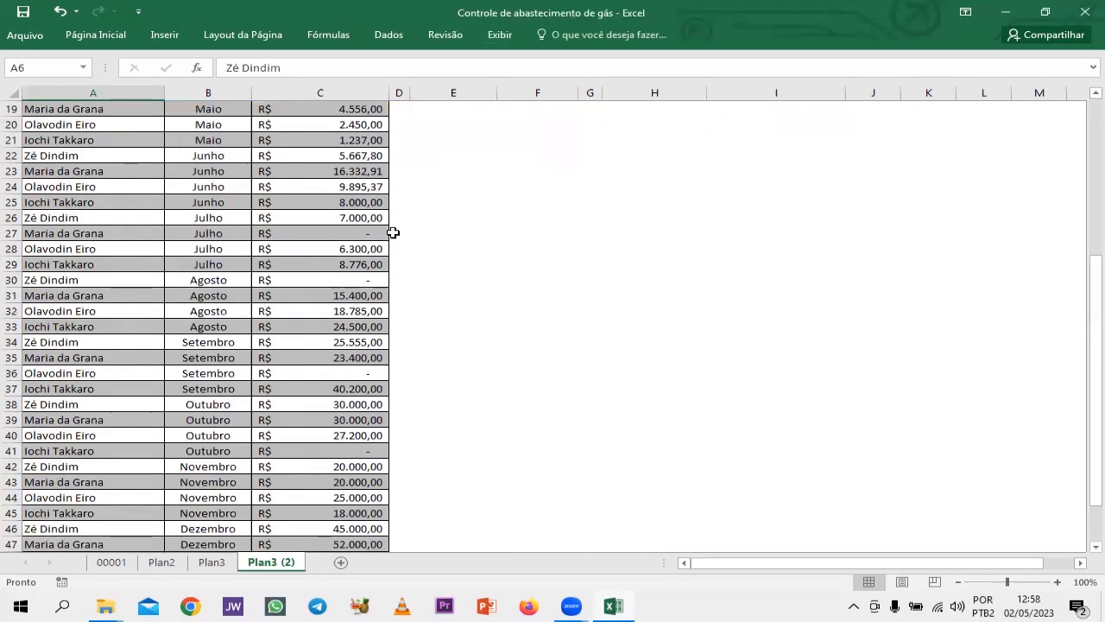
{"action": "scroll", "coordinate": [393, 233], "scroll_direction": "up", "scroll_amount": 6}
{"action": "scroll", "coordinate": [393, 233], "scroll_direction": "up", "scroll_amount": 6}
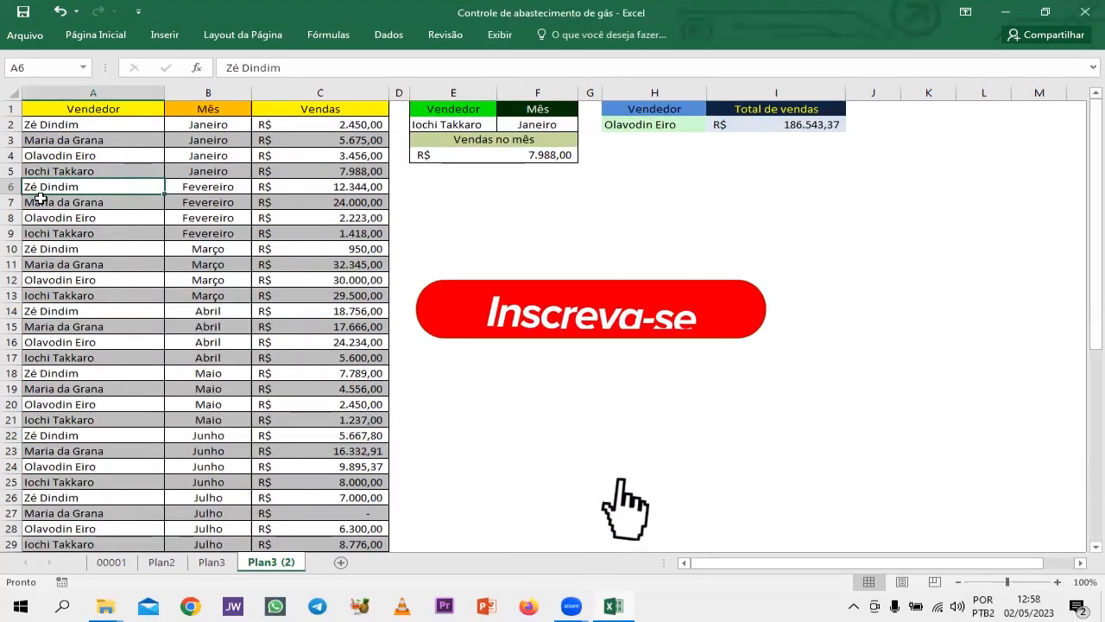
{"action": "left_click", "coordinate": [500, 36]}
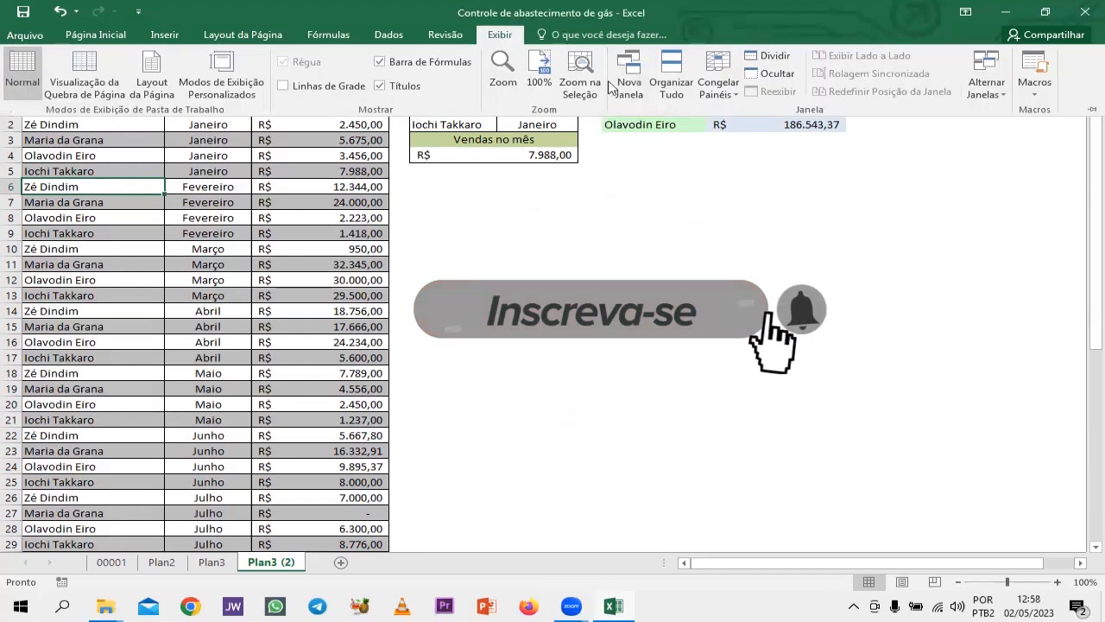
{"action": "left_click", "coordinate": [718, 86]}
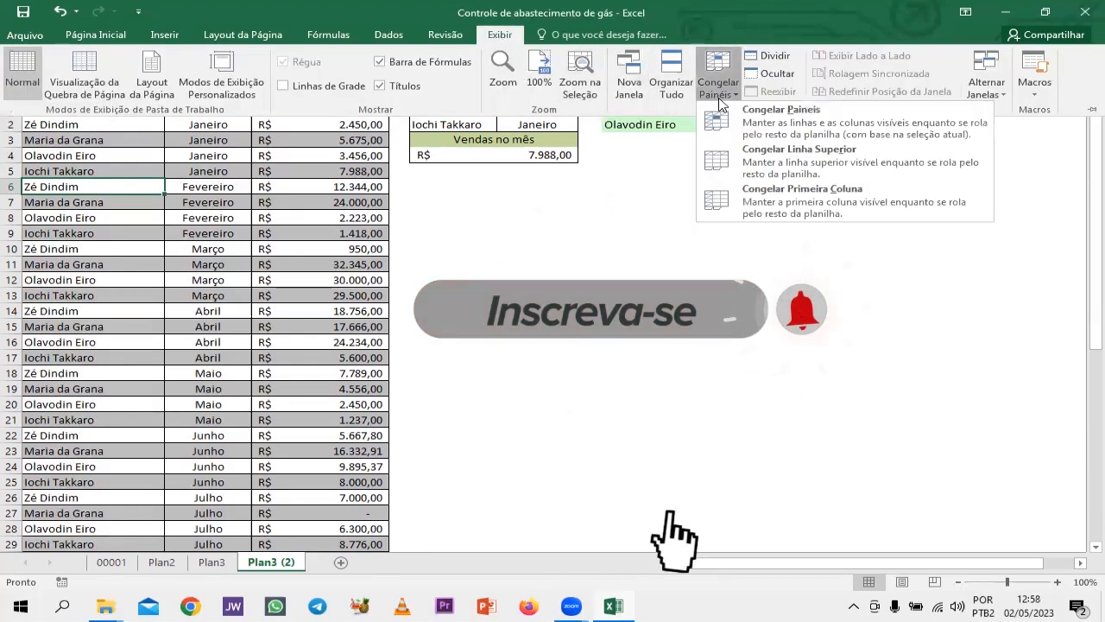
{"action": "left_click", "coordinate": [785, 117]}
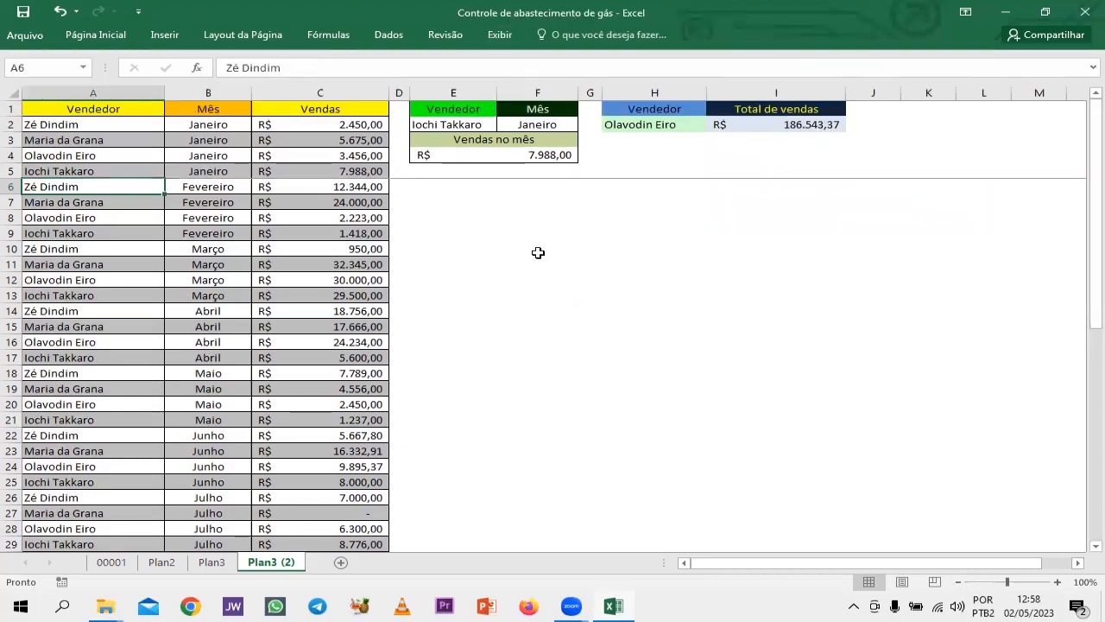
{"action": "scroll", "coordinate": [537, 251], "scroll_direction": "down", "scroll_amount": 12}
{"action": "scroll", "coordinate": [537, 251], "scroll_direction": "up", "scroll_amount": 2}
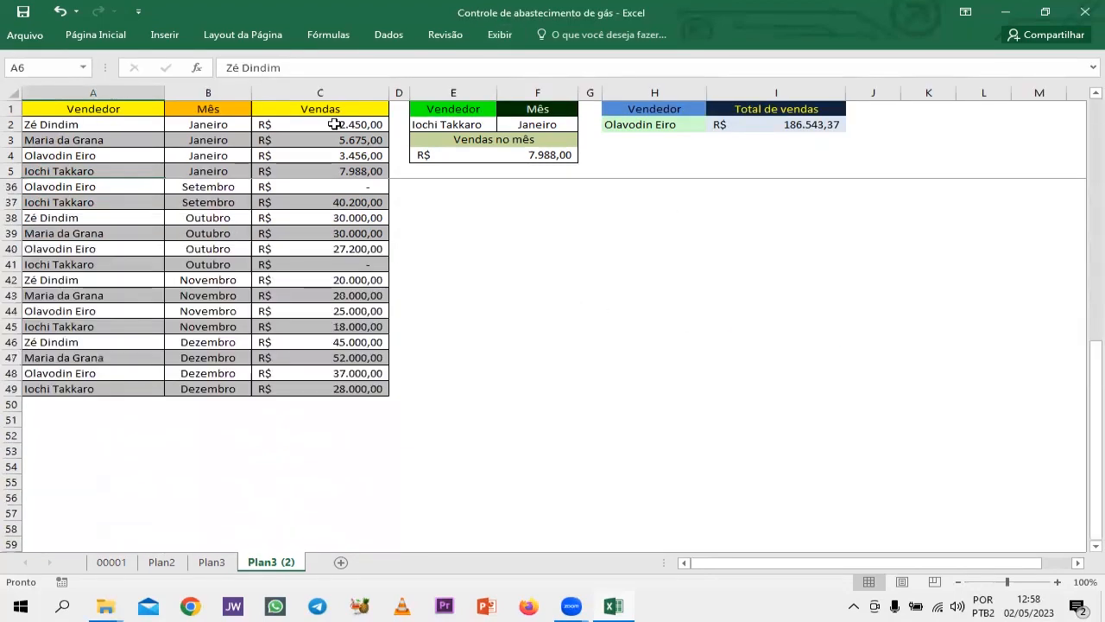
{"action": "scroll", "coordinate": [513, 261], "scroll_direction": "up", "scroll_amount": 10}
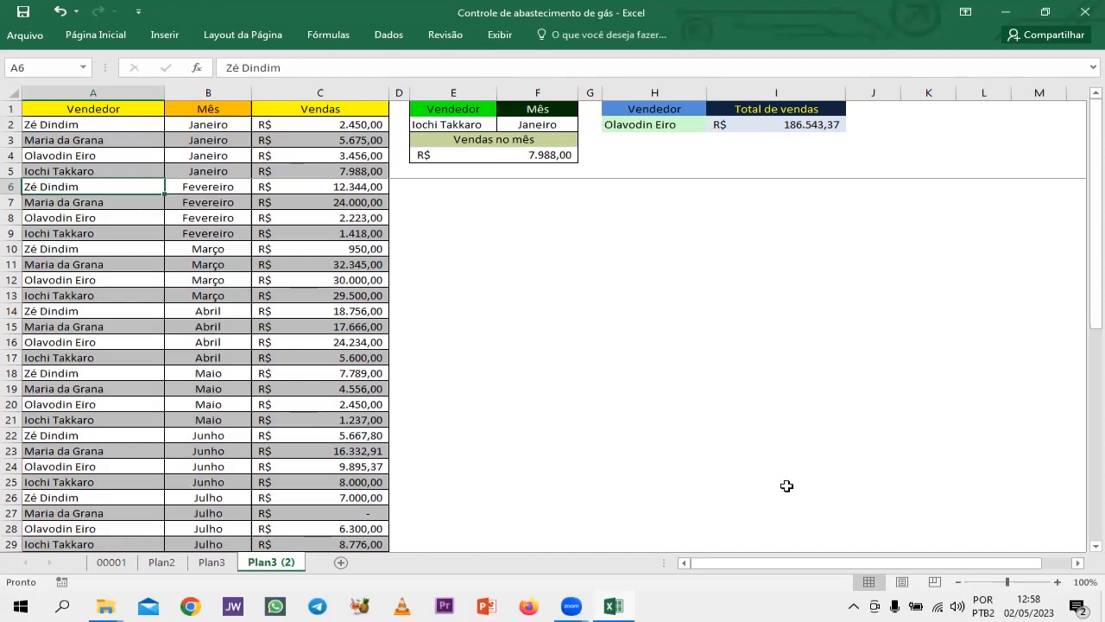
{"action": "key", "text": "alt+Tab"}
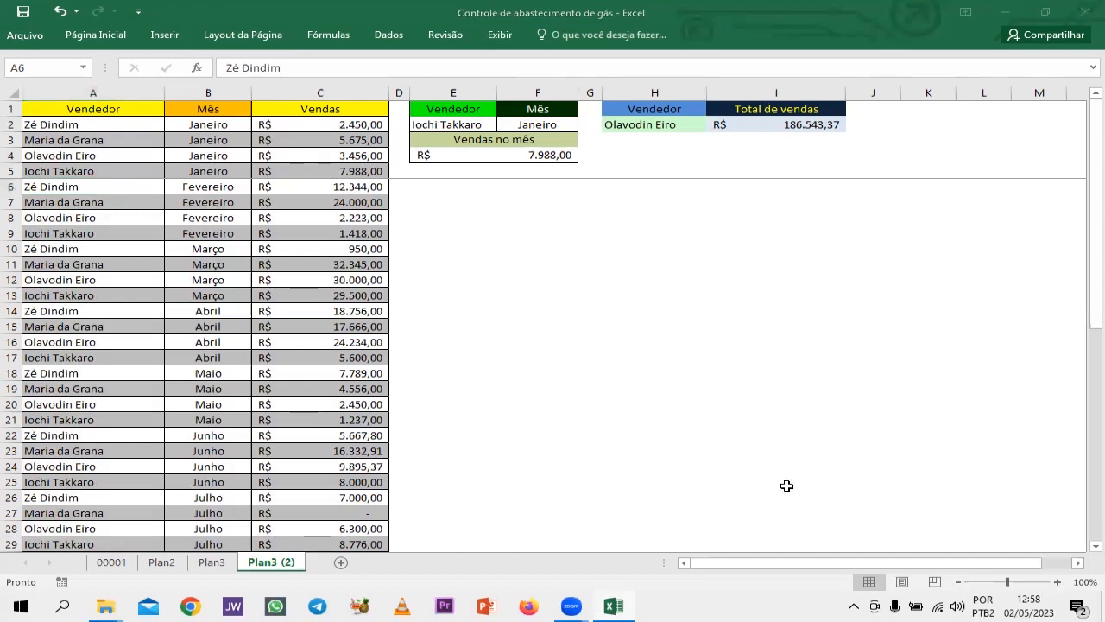